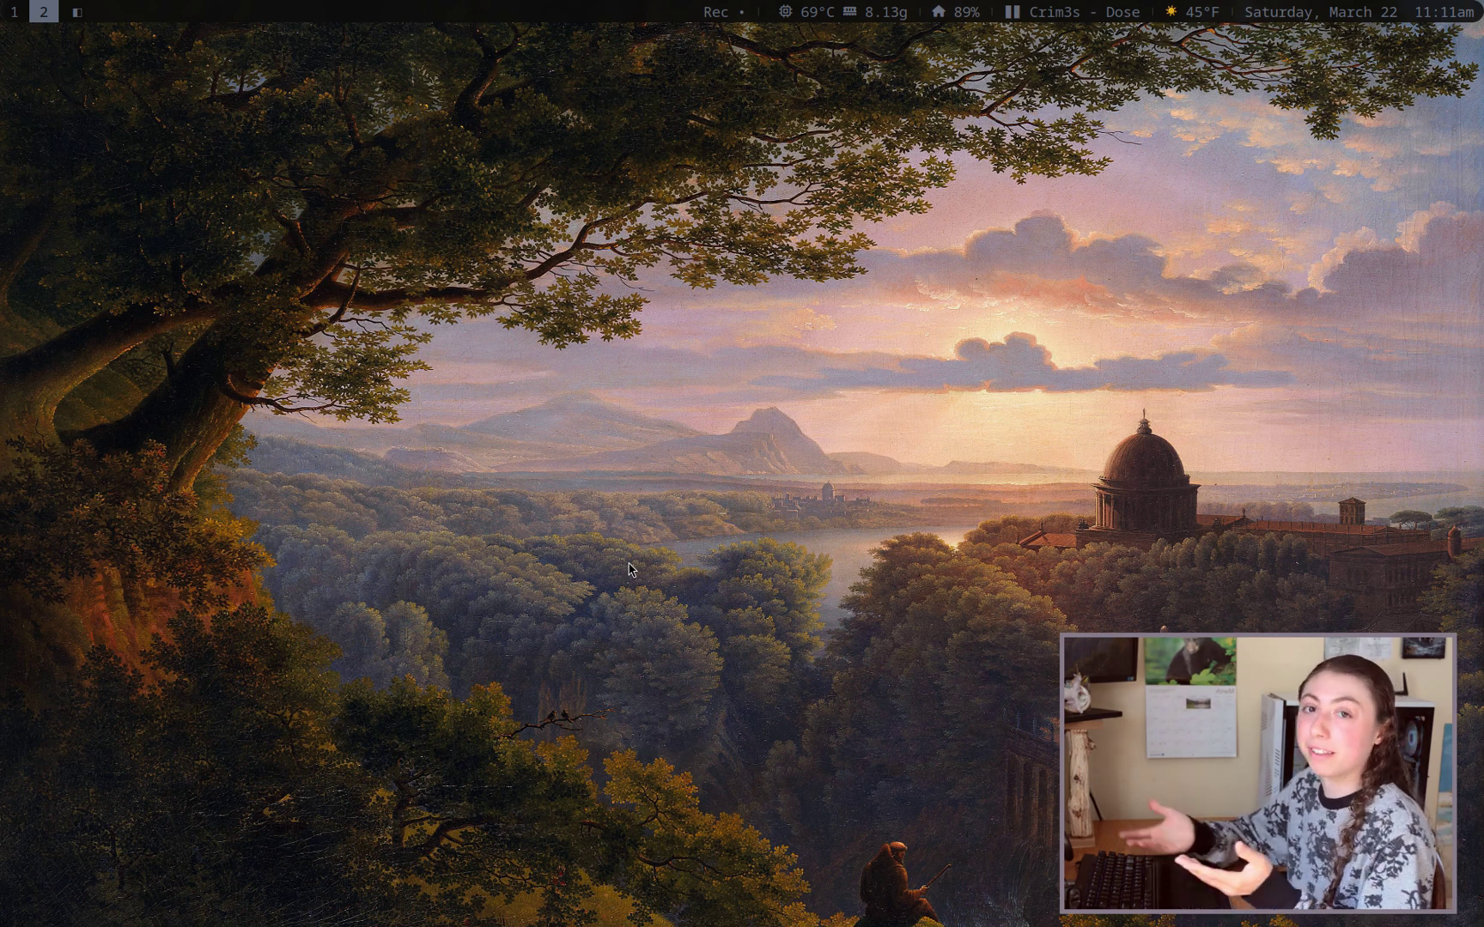
# Look up the gimp-devel package with yay in a terminal, highlight its installed entry, and close the terminal
pyautogui.press('super+Return')
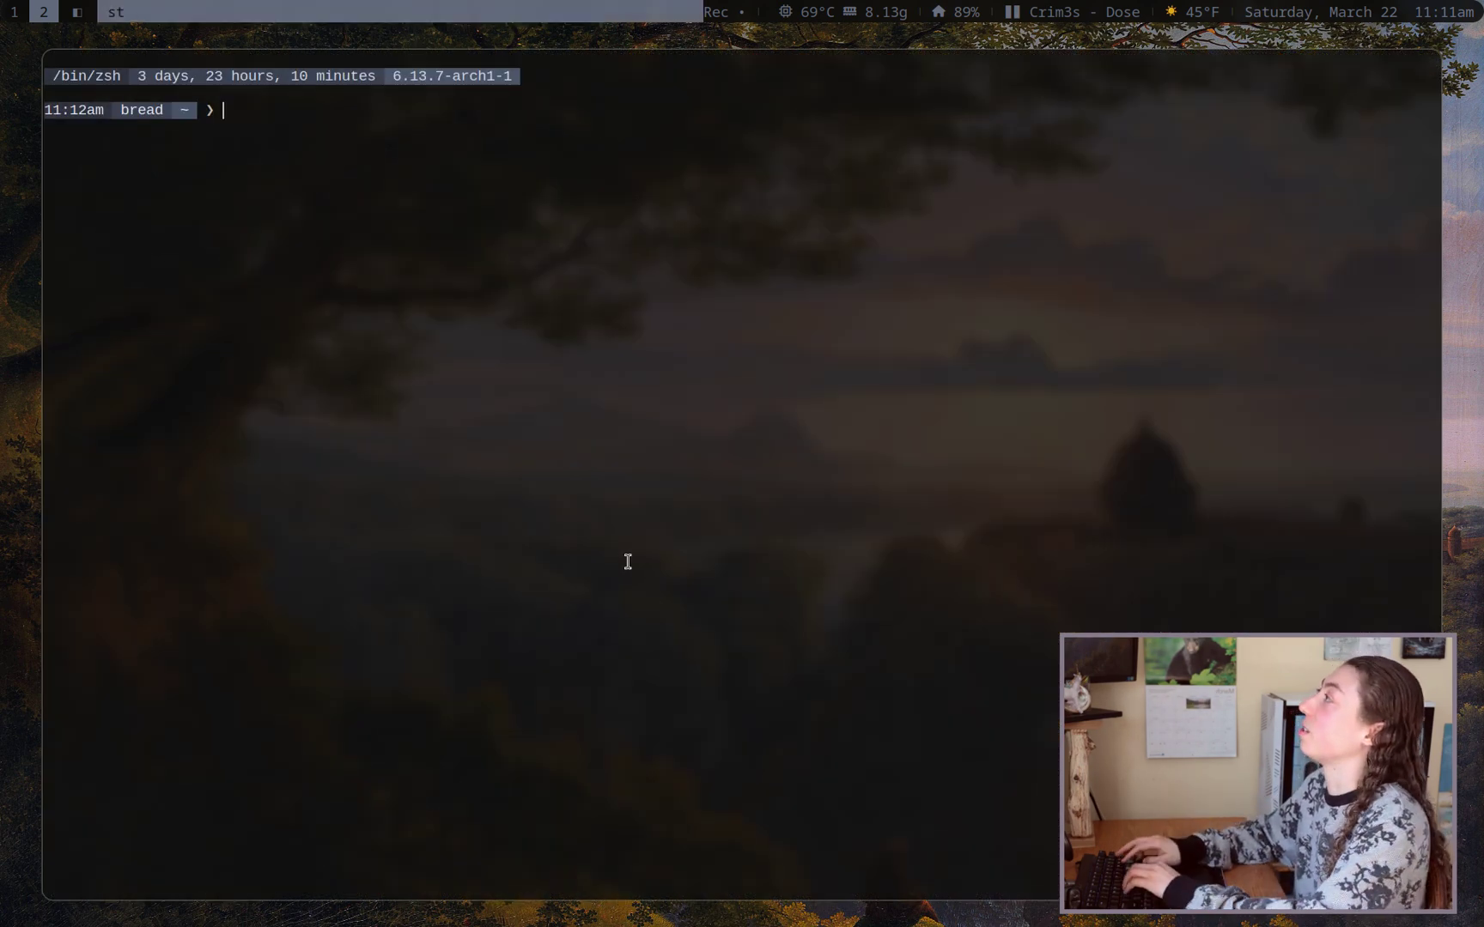
pyautogui.hotkey('ctrl', 'shift', 'pageup')
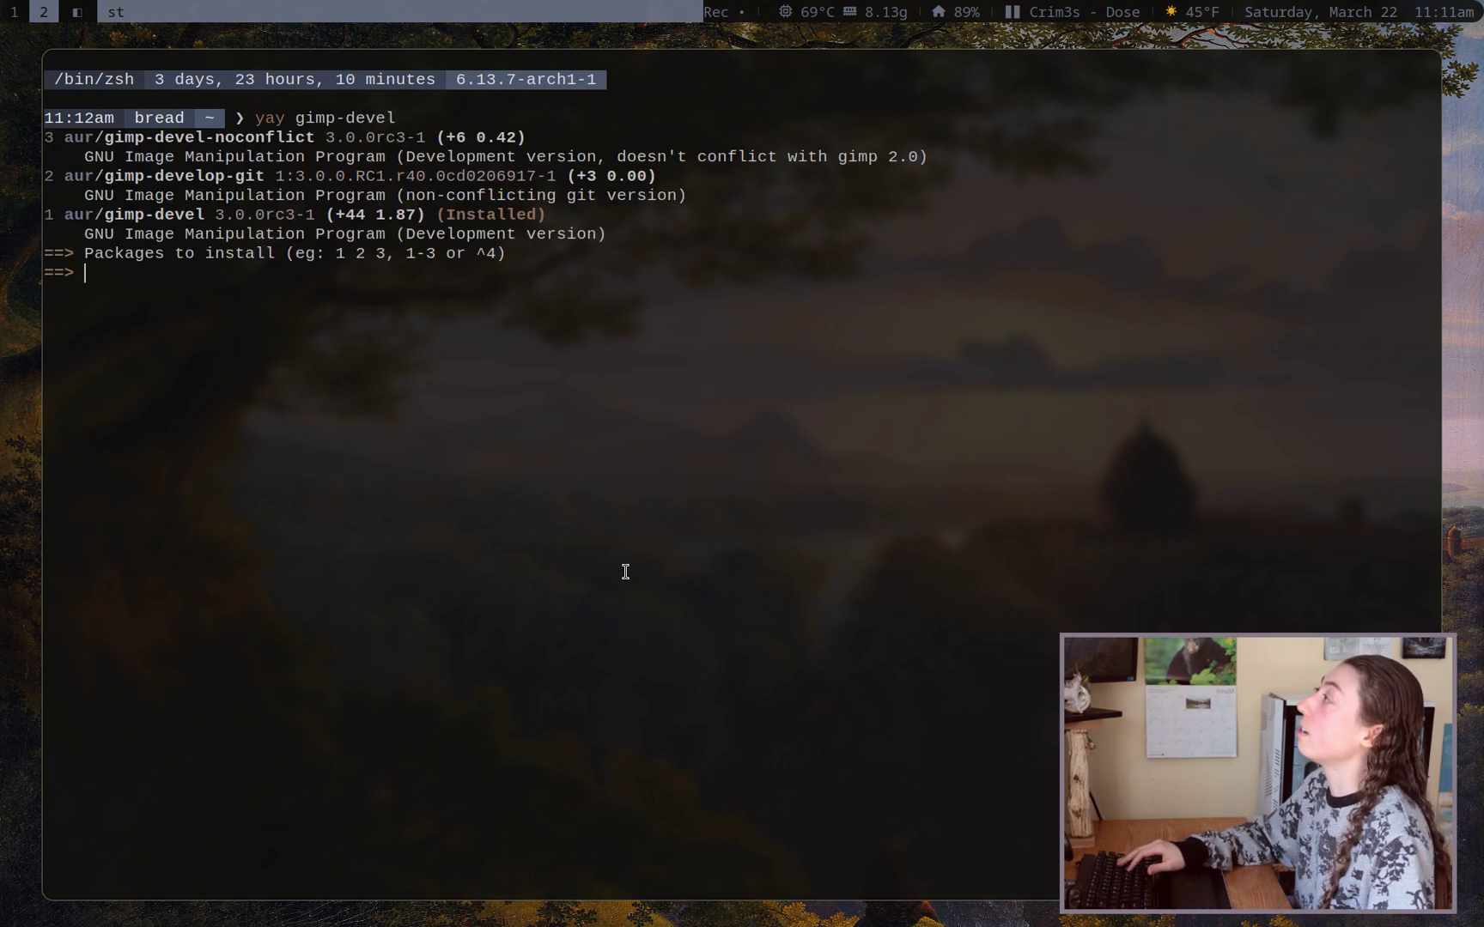
pyautogui.moveTo(530, 312); pyautogui.dragTo(41, 209)
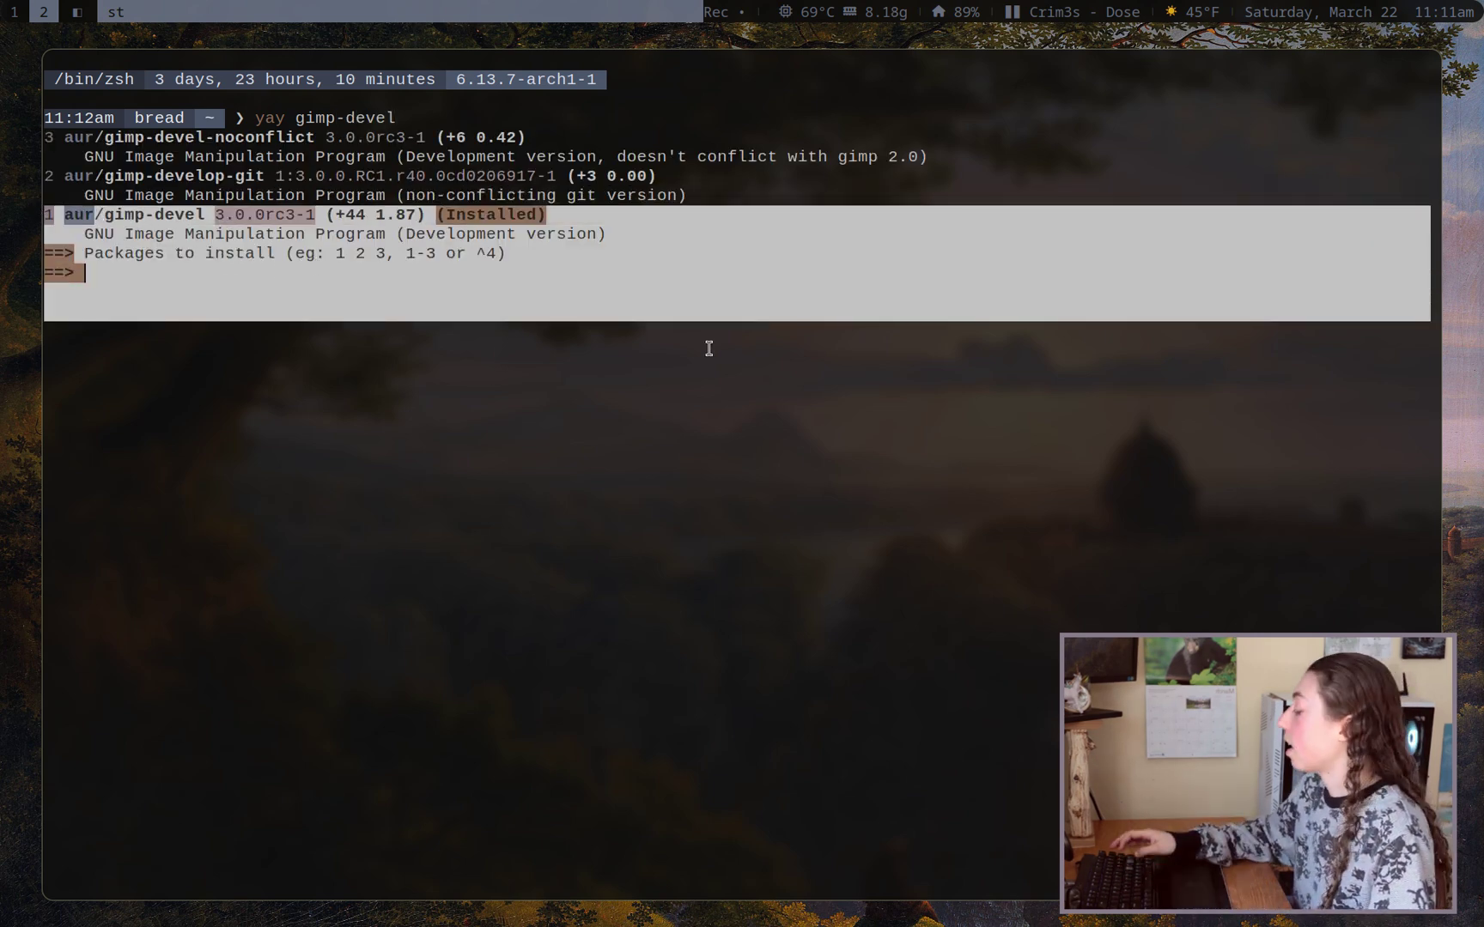
pyautogui.press('super+q')
# Launch GIMP and create a new 3840 × 2400 px image with the default settings
pyautogui.press('super+d')
pyautogui.write('gim')
pyautogui.press('Return')
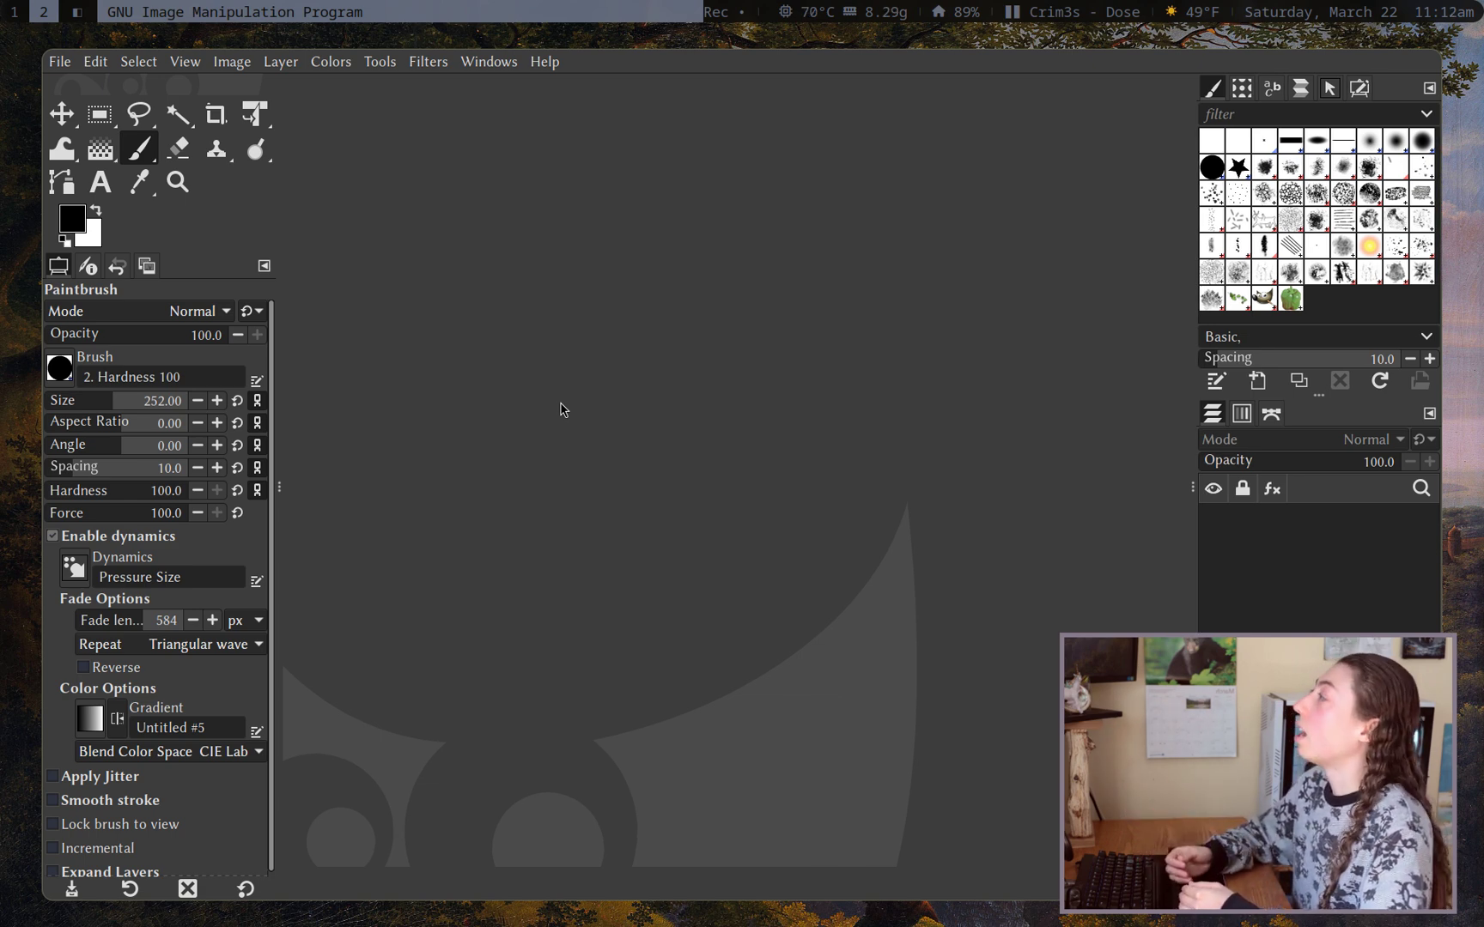
pyautogui.hotkey('ctrl', 'n')
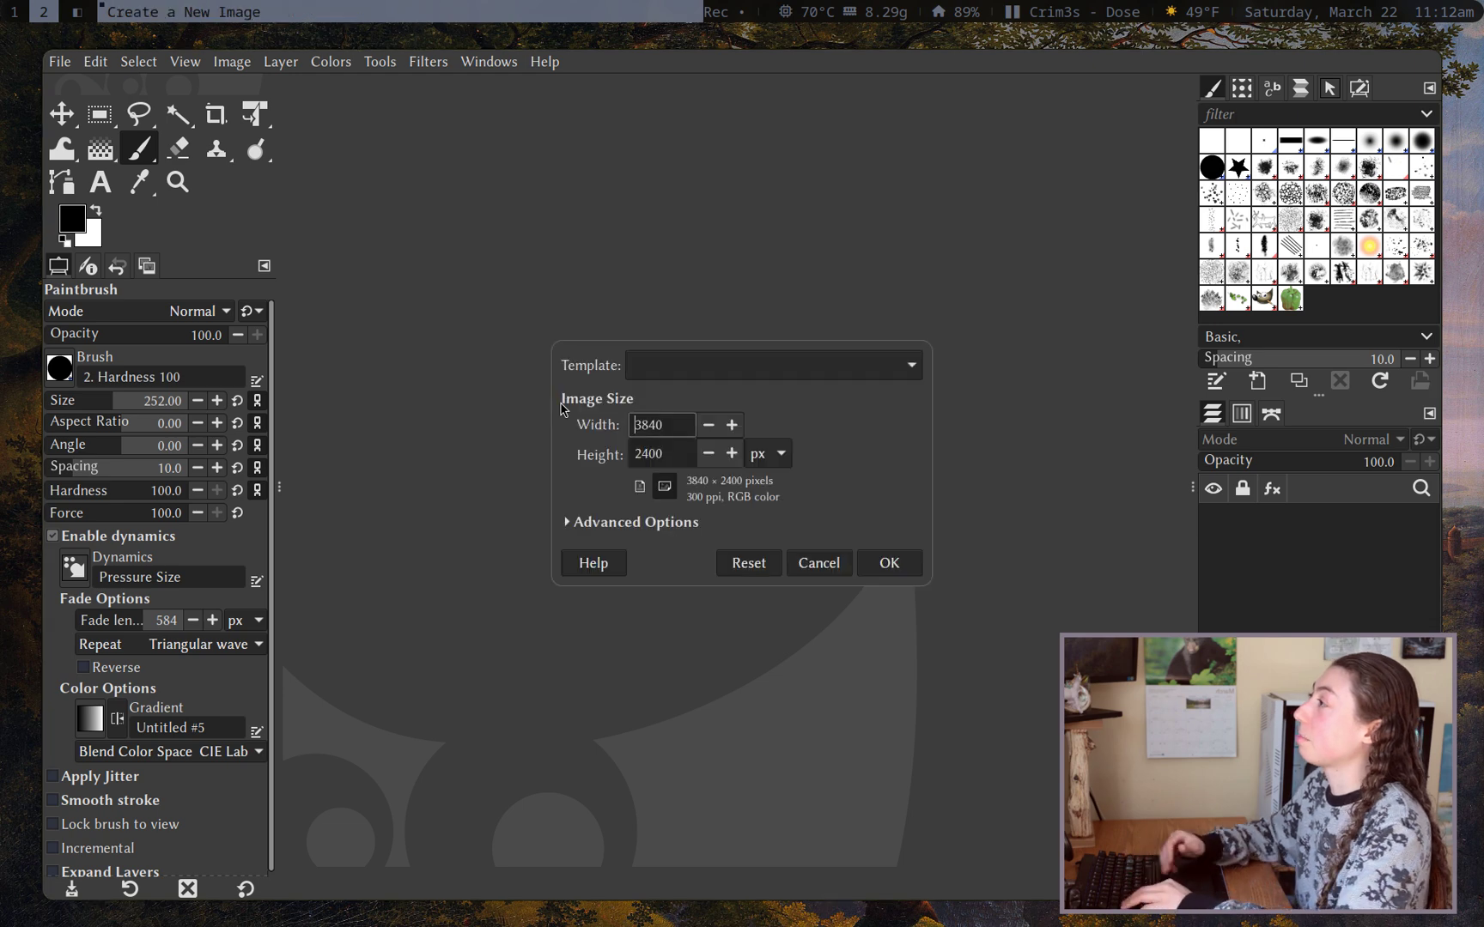
pyautogui.press('Return')
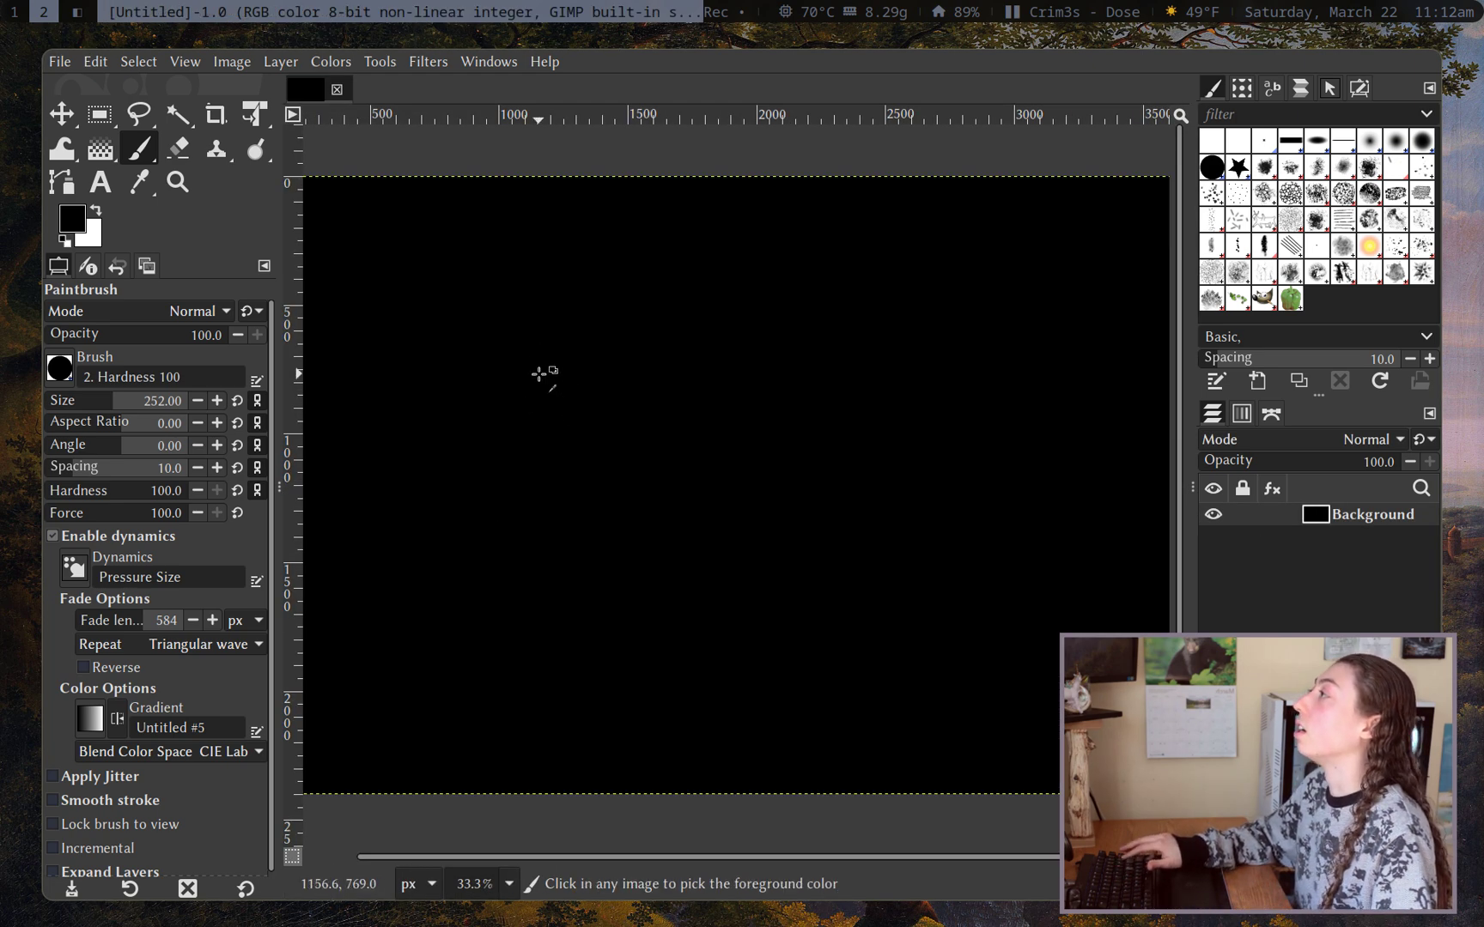
# Try erasing broad freehand strokes across the black Background layer with the Eraser, and undo them
pyautogui.moveTo(686, 439); pyautogui.dragTo(730, 497)
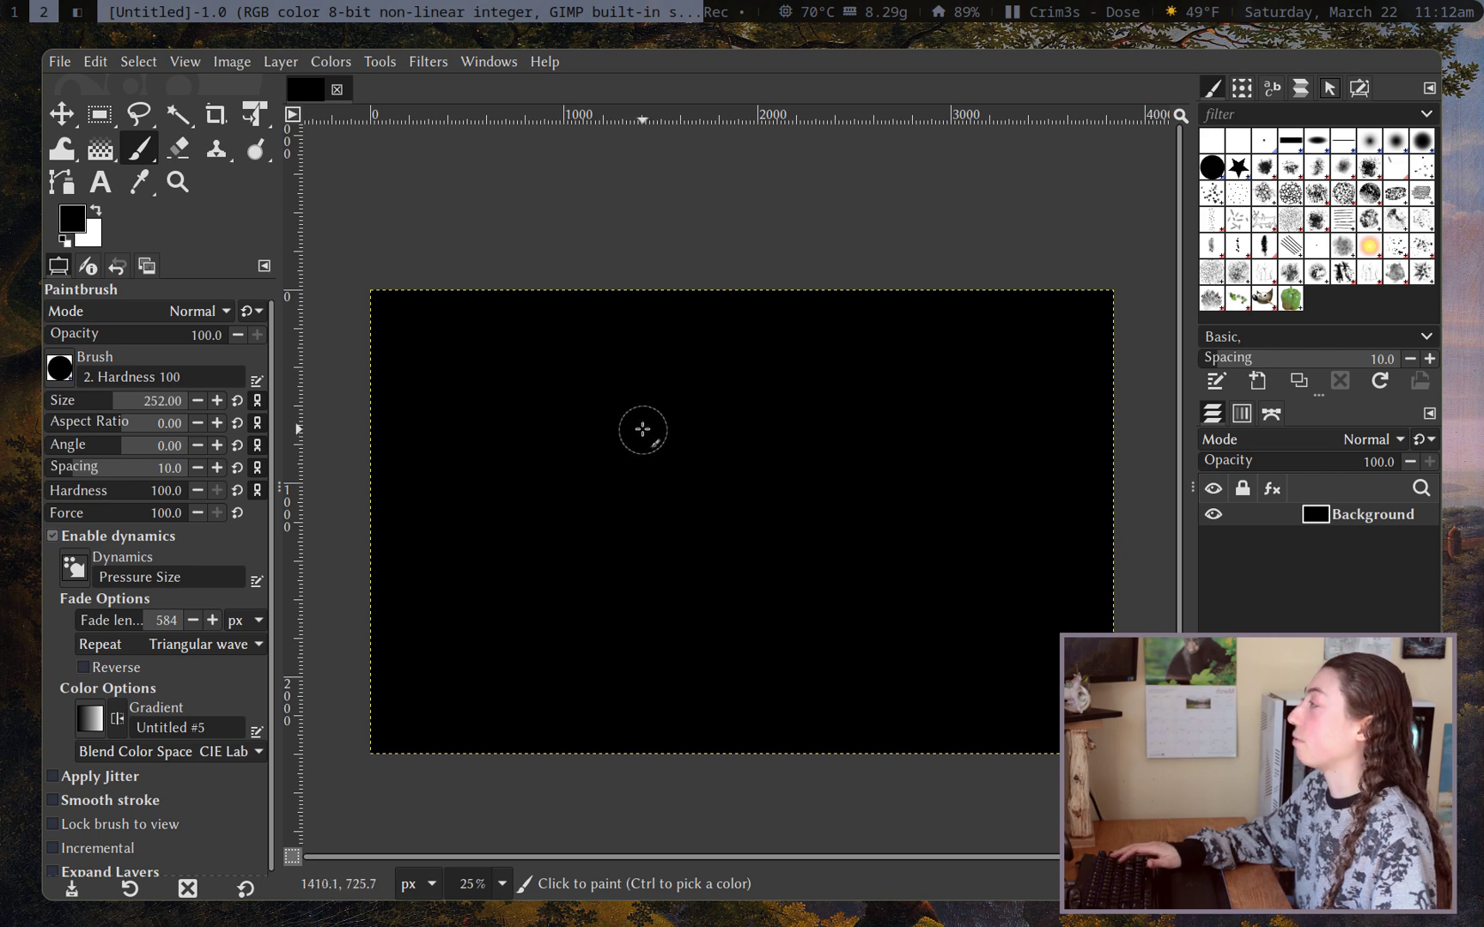
pyautogui.hotkey('shift', 'e')
pyautogui.moveTo(489, 363)
pyautogui.mouseDown()
pyautogui.moveTo(528, 394)
pyautogui.moveTo(670, 382)
pyautogui.moveTo(541, 510)
pyautogui.moveTo(778, 430)
pyautogui.moveTo(732, 560)
pyautogui.moveTo(882, 594)
pyautogui.moveTo(899, 475)
pyautogui.moveTo(660, 619)
pyautogui.moveTo(845, 672)
pyautogui.moveTo(850, 524)
pyautogui.moveTo(768, 592)
pyautogui.moveTo(713, 533)
pyautogui.moveTo(762, 557)
pyautogui.mouseUp()
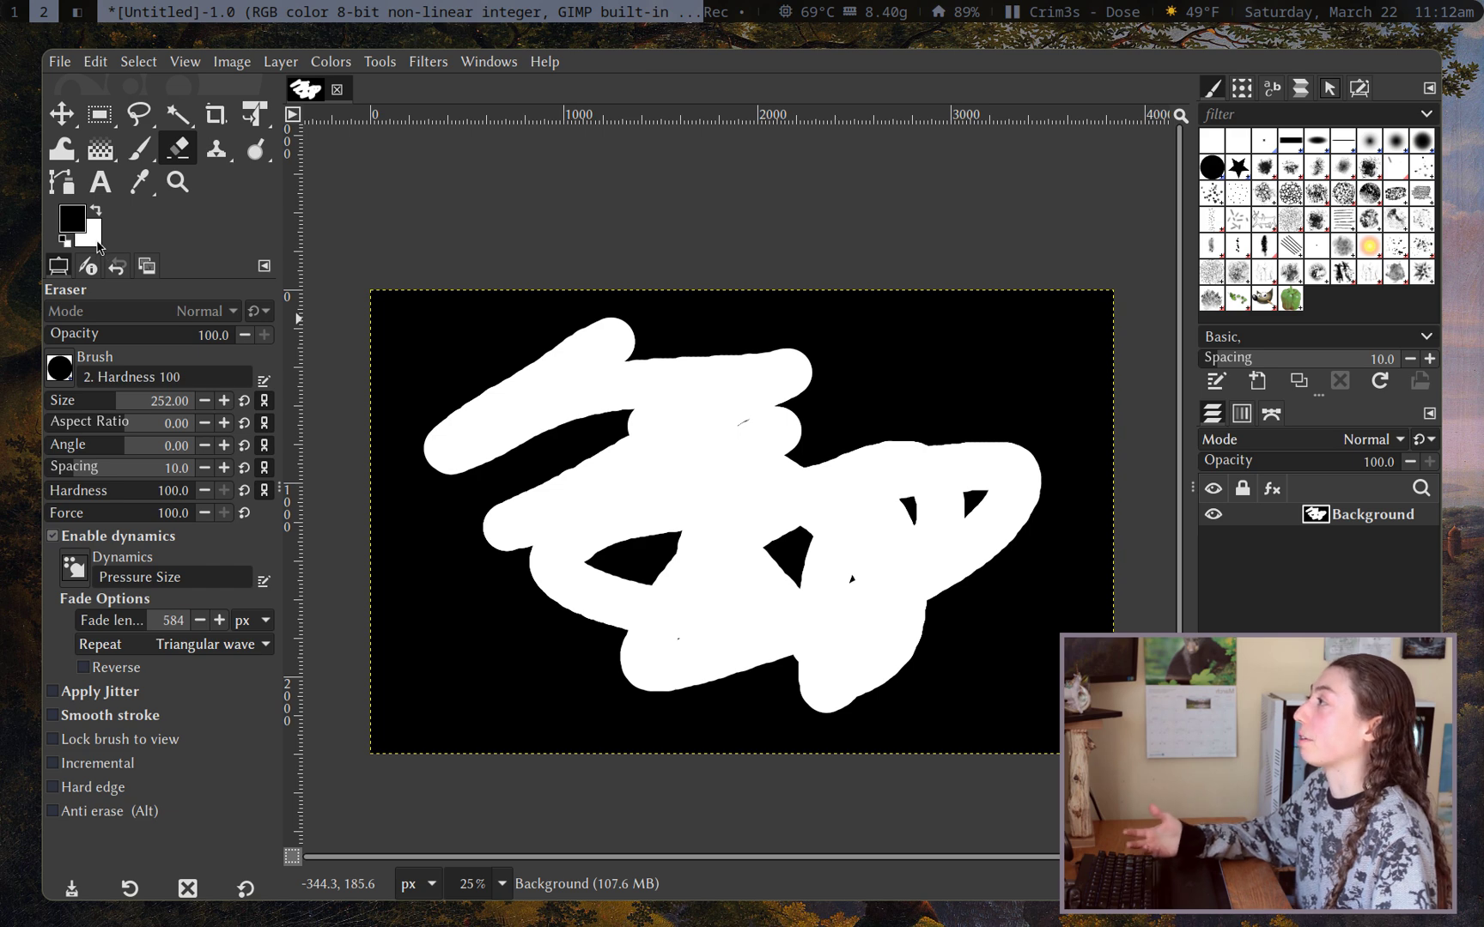
pyautogui.moveTo(798, 386)
pyautogui.mouseDown()
pyautogui.moveTo(845, 589)
pyautogui.moveTo(871, 390)
pyautogui.moveTo(808, 448)
pyautogui.moveTo(629, 529)
pyautogui.moveTo(609, 525)
pyautogui.mouseUp()
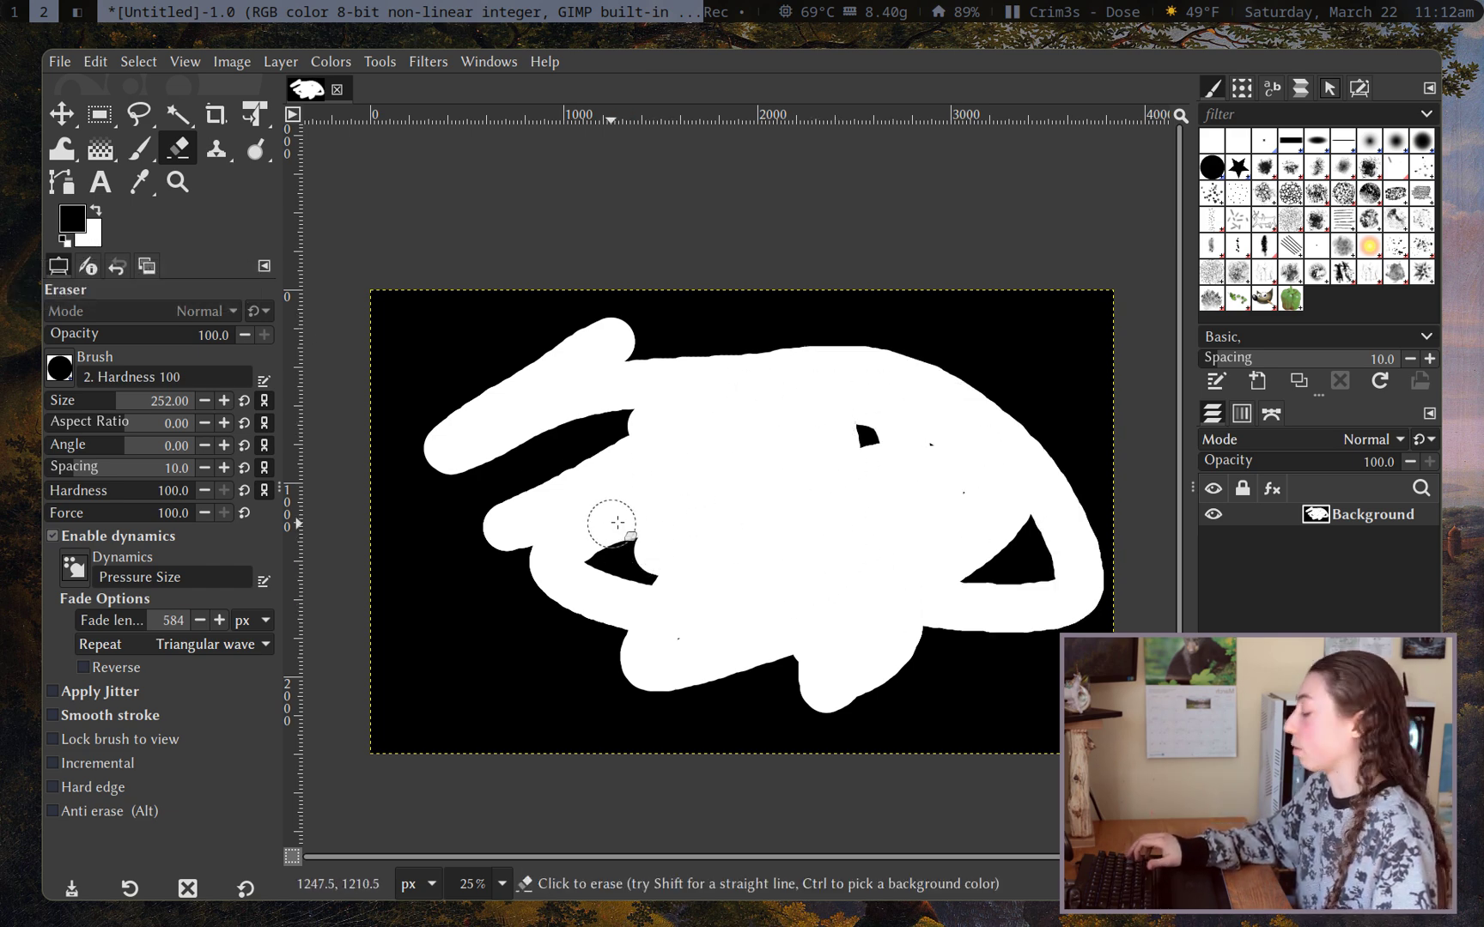
pyautogui.hotkey('ctrl', 'z')
pyautogui.hotkey('ctrl', 'z')
pyautogui.hotkey('ctrl', 'z')
pyautogui.hotkey('ctrl', 'z')
pyautogui.hotkey('ctrl', 'z')
pyautogui.hotkey('ctrl', 'z')
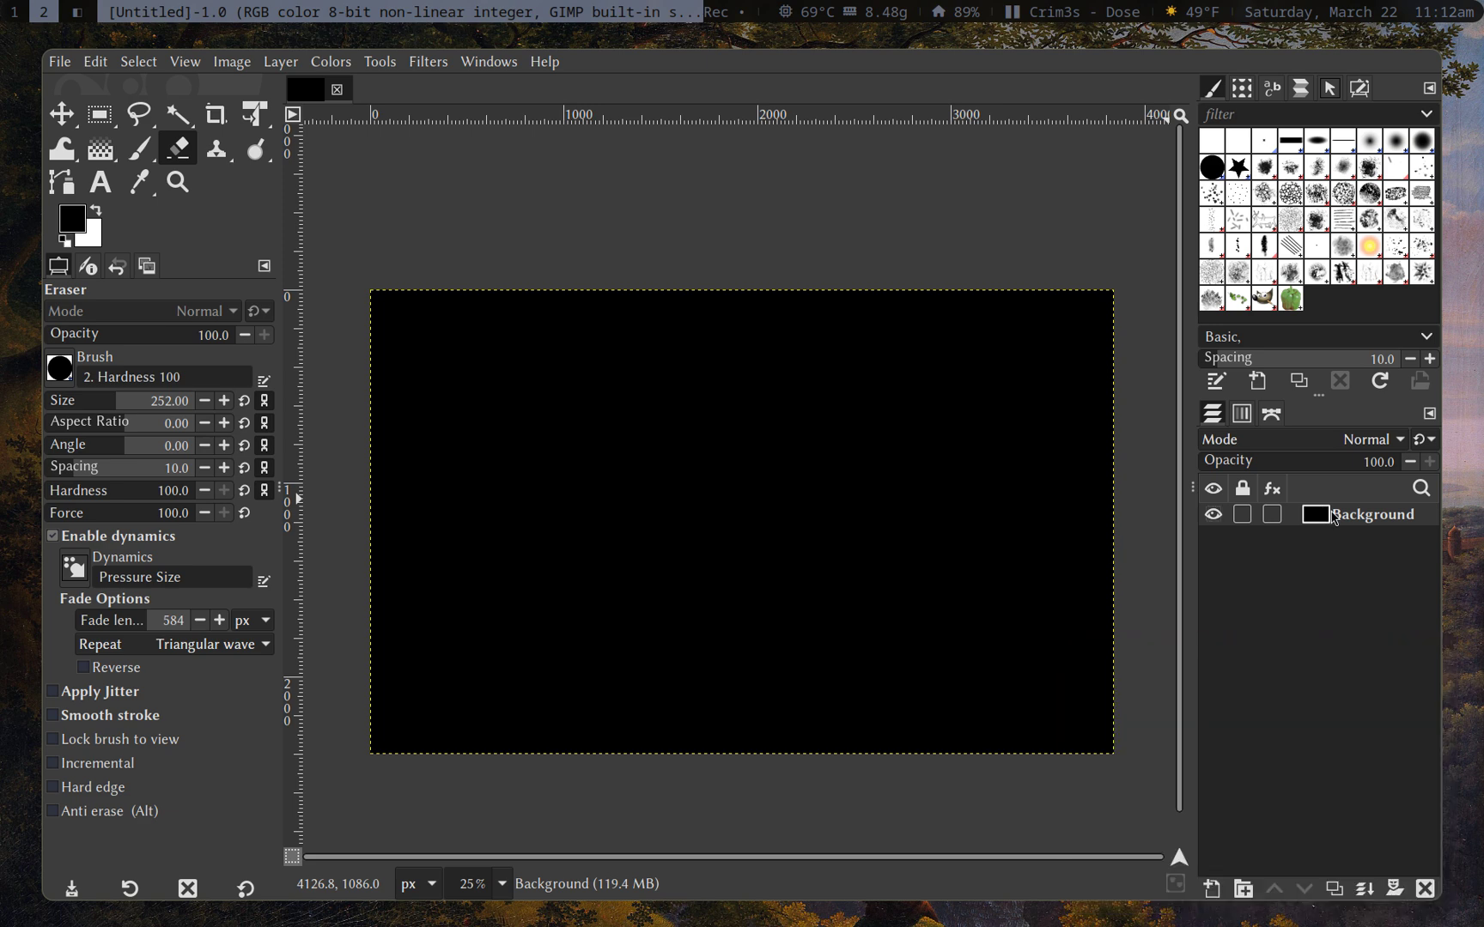
# Add an alpha channel to the Background layer, test it with an Eraser stroke, and undo only that stroke
pyautogui.rightClick(1329, 513)
pyautogui.click(1289, 745)
pyautogui.moveTo(661, 326)
pyautogui.mouseDown()
pyautogui.moveTo(496, 502)
pyautogui.moveTo(656, 442)
pyautogui.moveTo(653, 506)
pyautogui.moveTo(861, 485)
pyautogui.moveTo(847, 599)
pyautogui.moveTo(936, 519)
pyautogui.moveTo(881, 712)
pyautogui.mouseUp()
pyautogui.hotkey('ctrl', 'z')
pyautogui.scroll(-1, 610, 586)
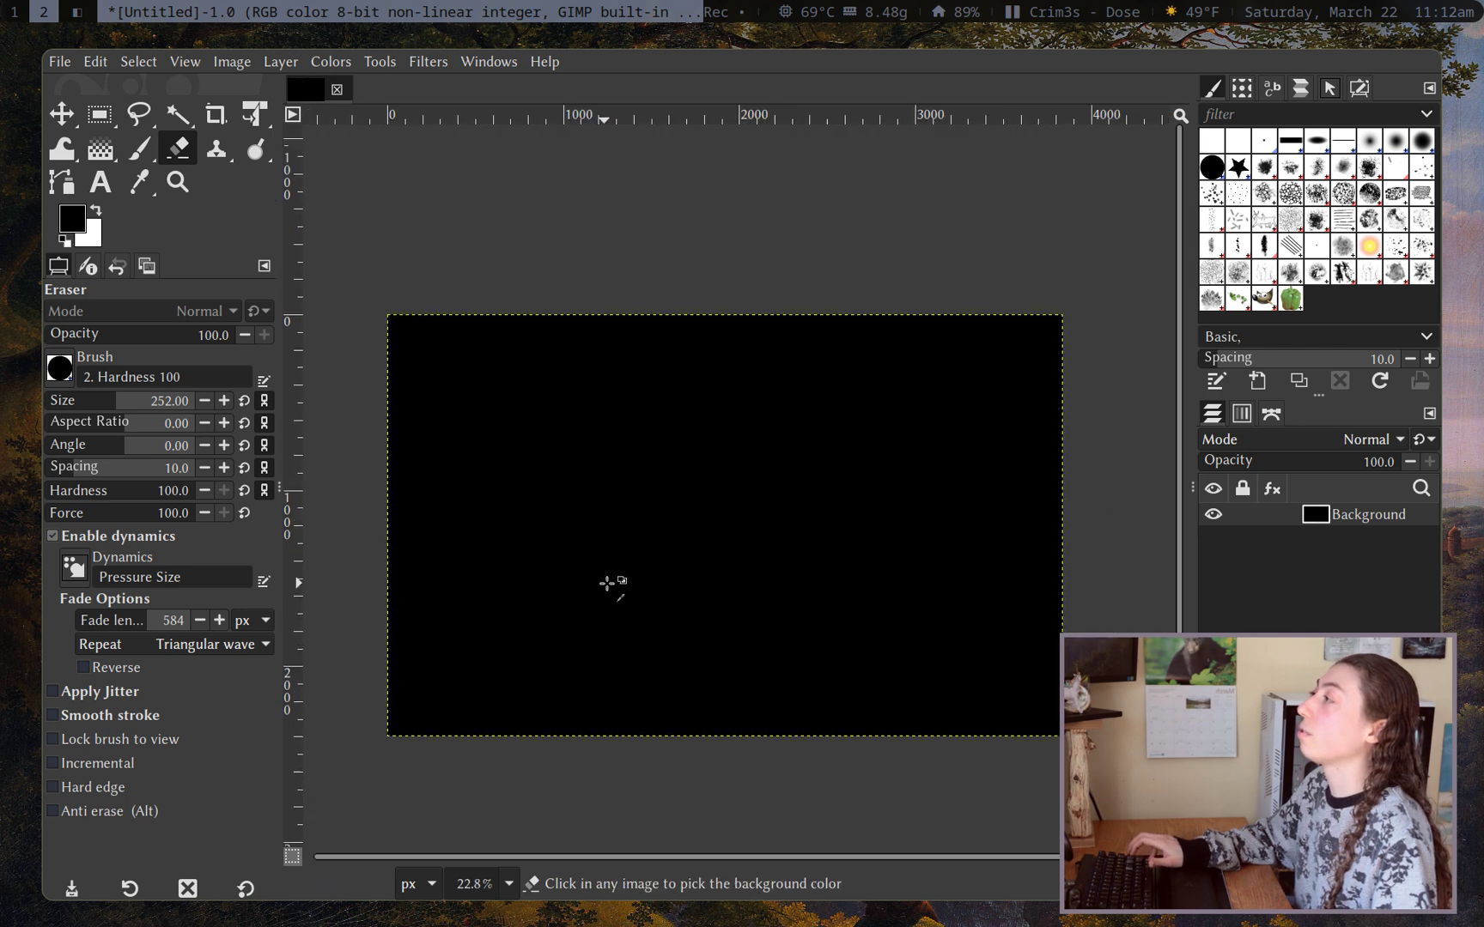
pyautogui.scroll(1, 609, 587)
pyautogui.moveTo(689, 485)
pyautogui.mouseDown()
pyautogui.moveTo(506, 414)
pyautogui.moveTo(702, 488)
pyautogui.mouseUp()
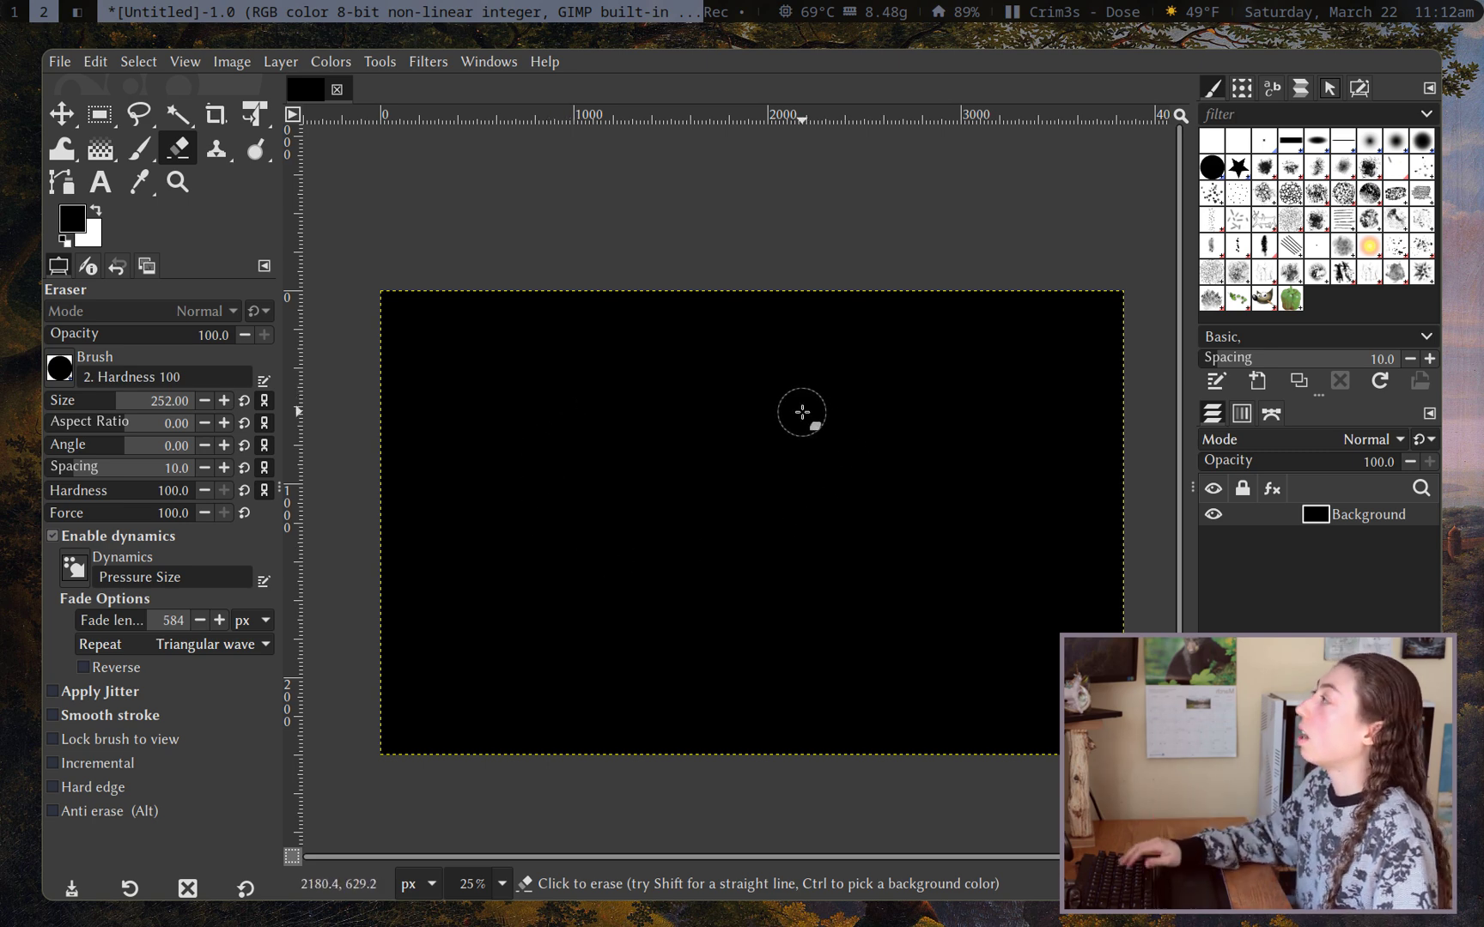
# Choose Transparency as the fill for default new images in the preferences
pyautogui.click(102, 65)
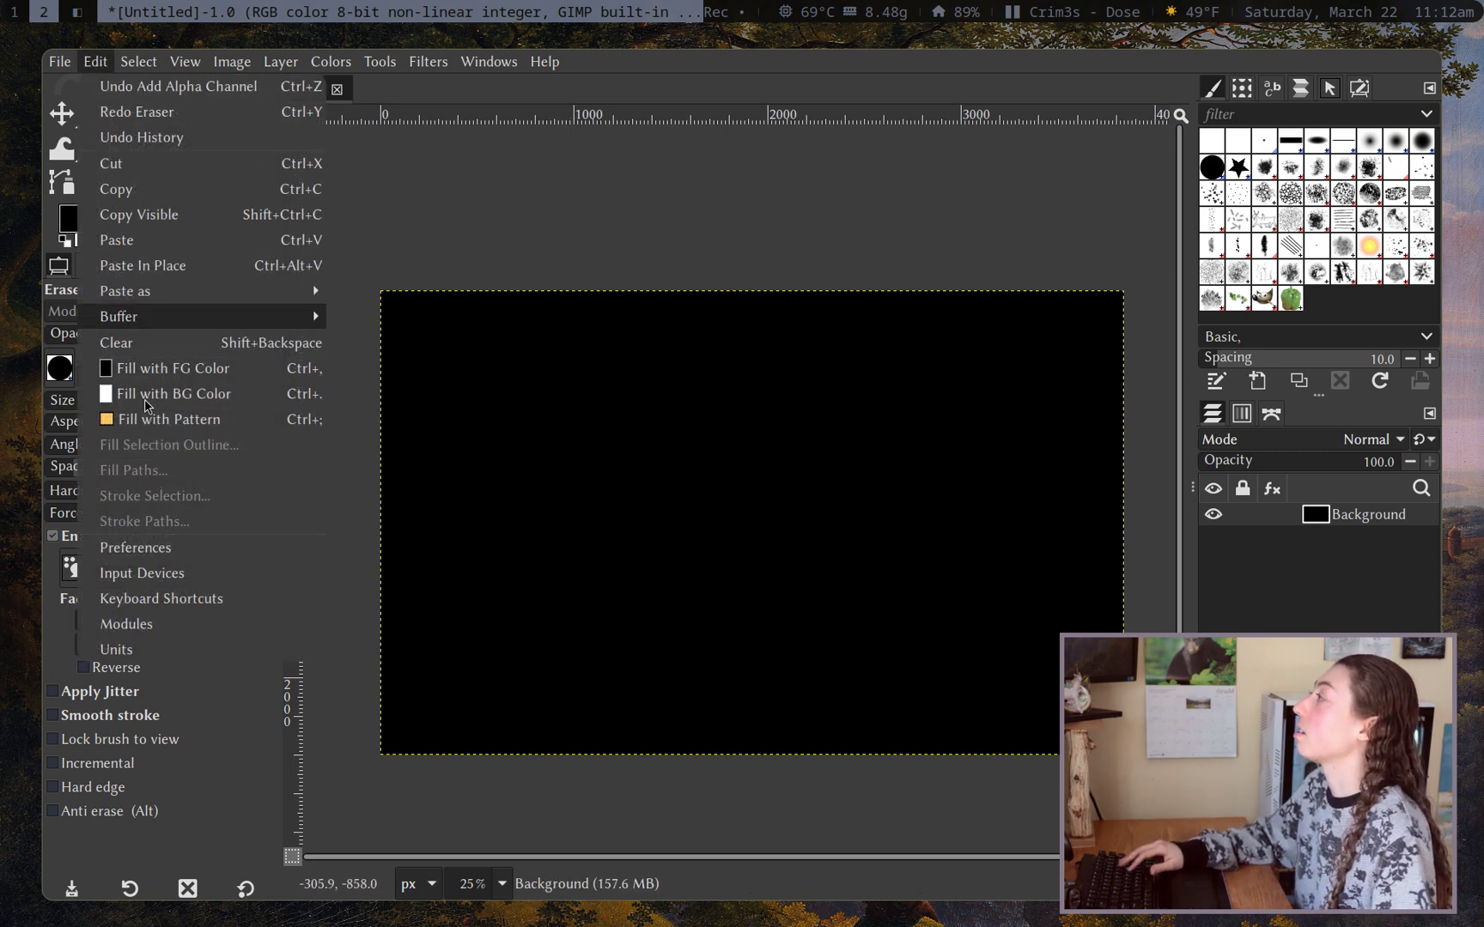
pyautogui.click(148, 554)
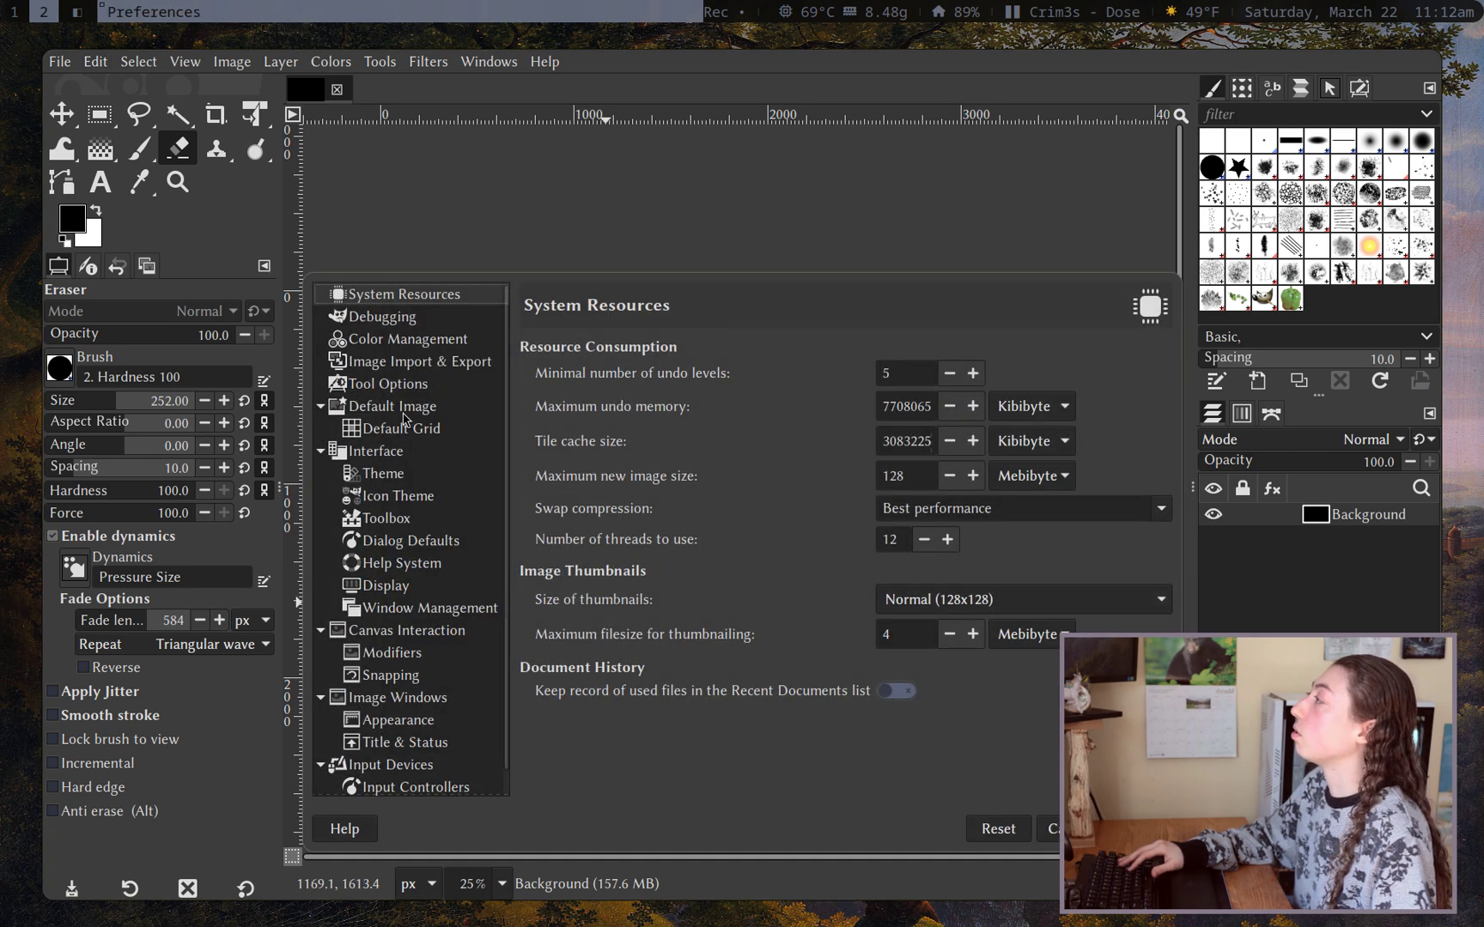
pyautogui.click(397, 407)
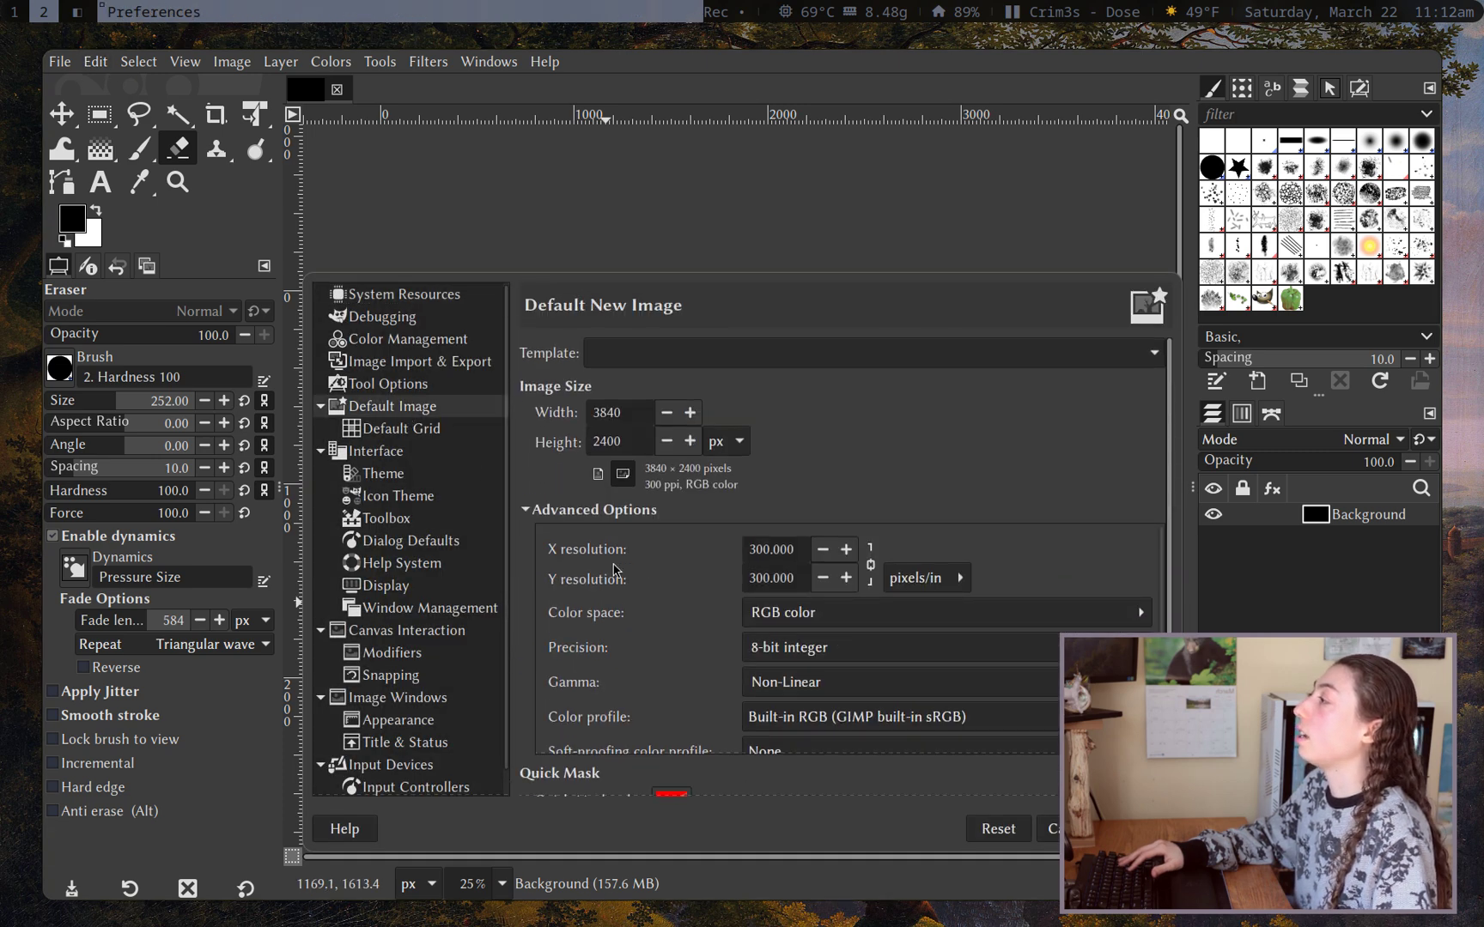
pyautogui.scroll(-4, 614, 576)
pyautogui.click(788, 691)
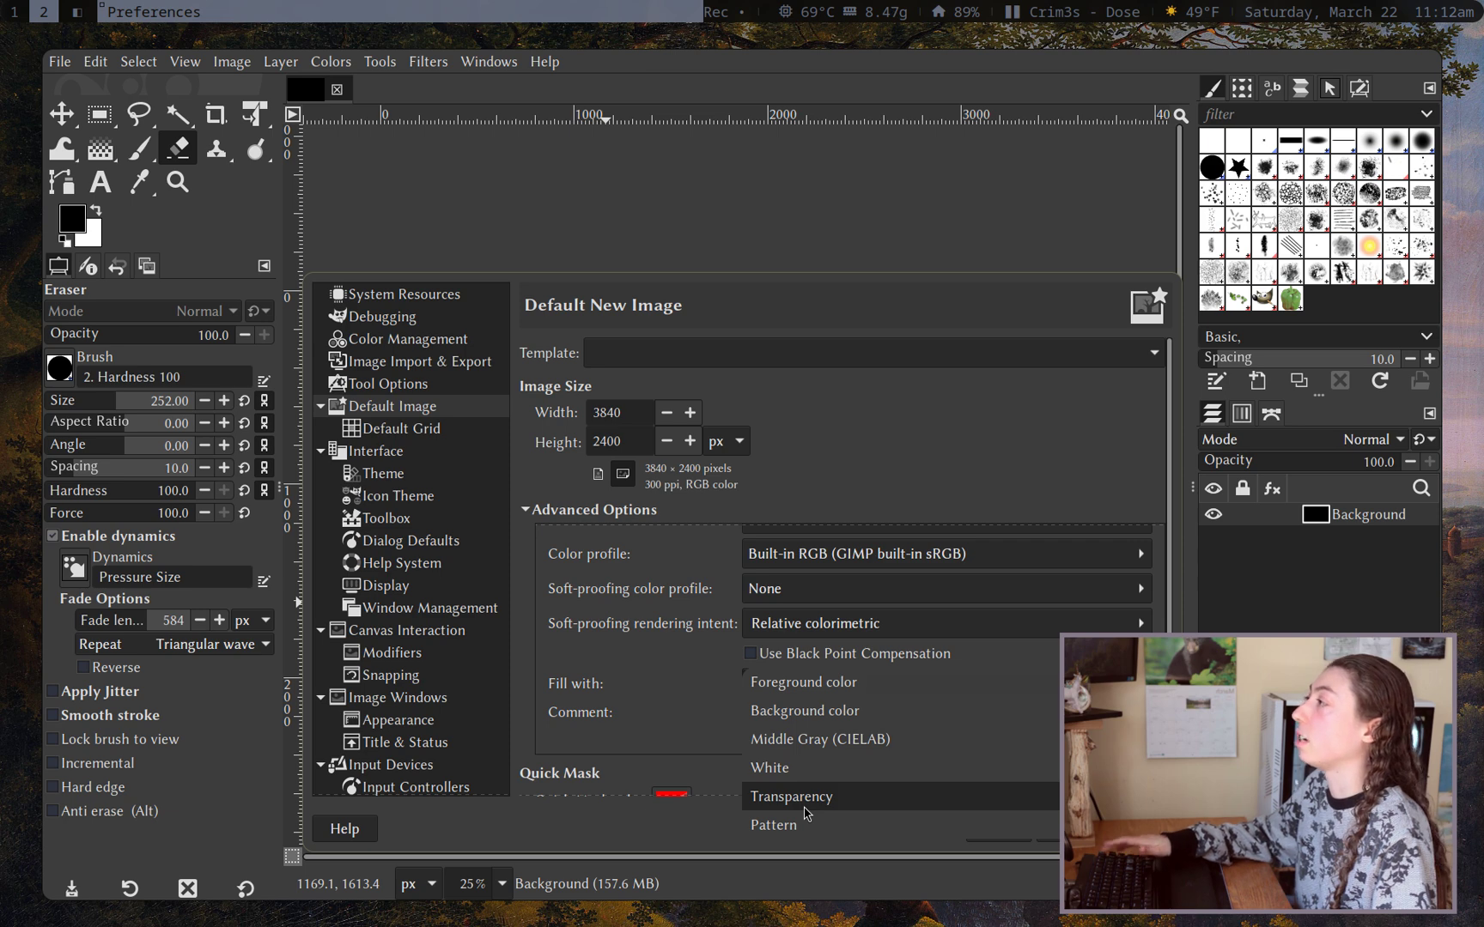
pyautogui.click(804, 811)
# Review the precision choices for default new images and cancel the preferences without choosing one
pyautogui.scroll(3, 622, 625)
pyautogui.scroll(1, 609, 618)
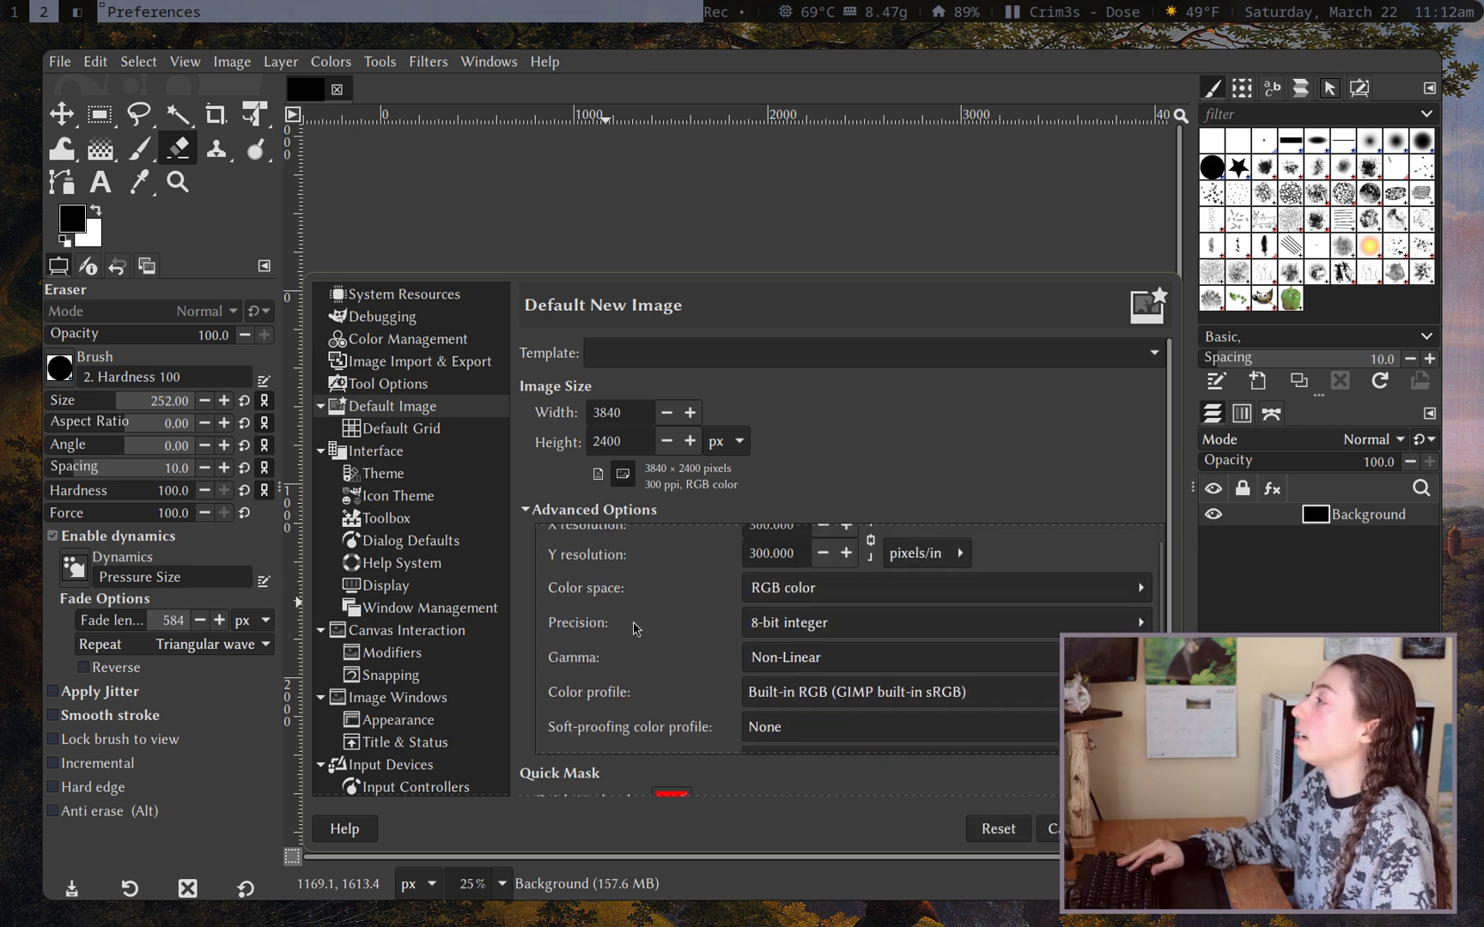
pyautogui.click(800, 626)
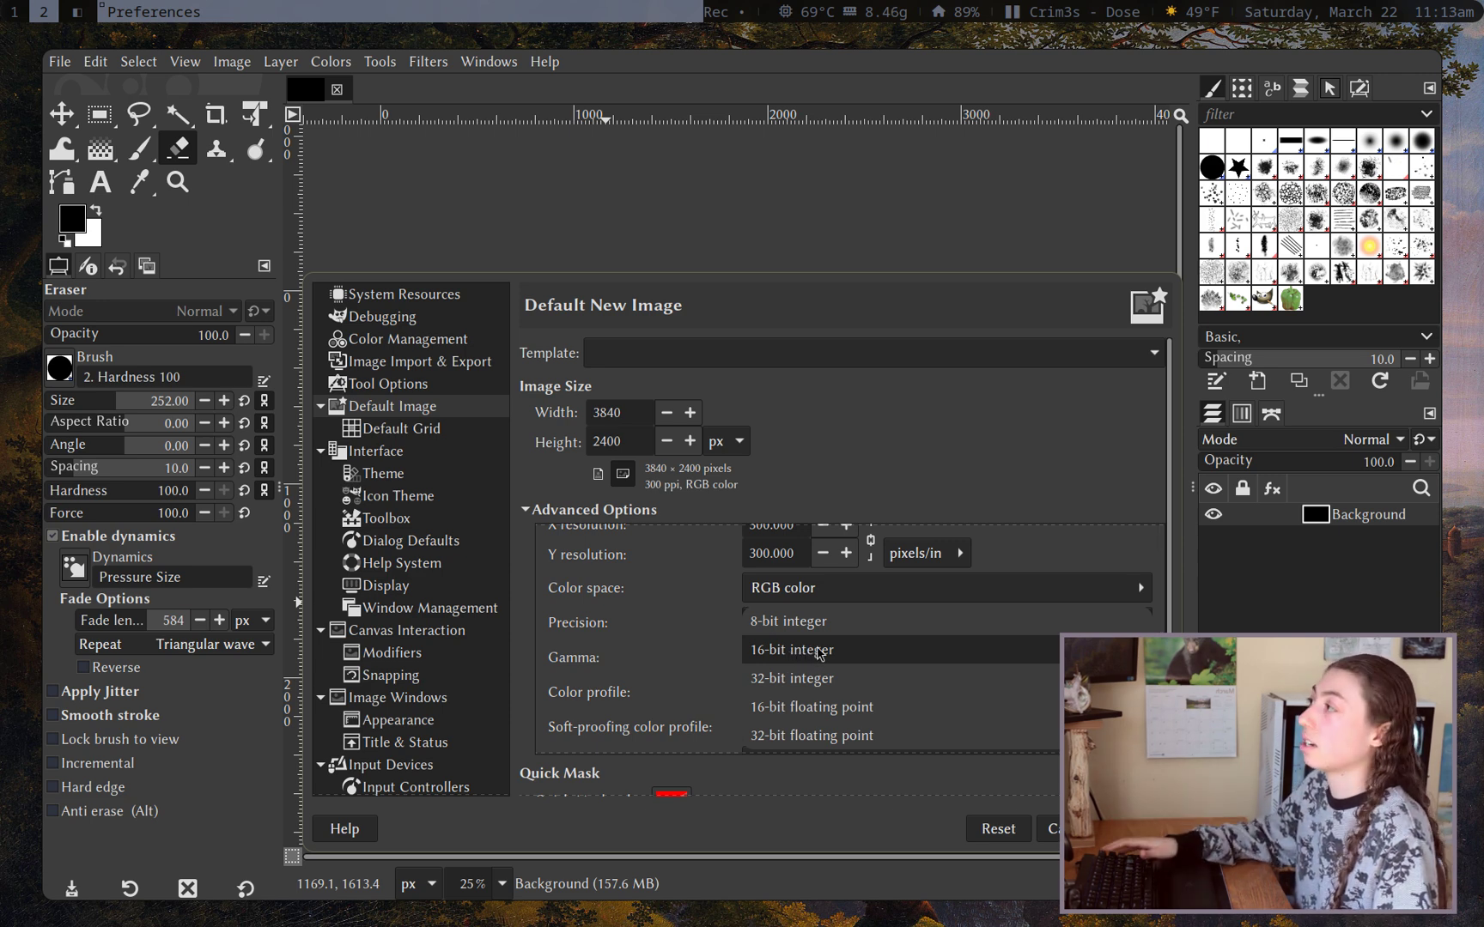
pyautogui.press('Escape')
pyautogui.click(1051, 828)
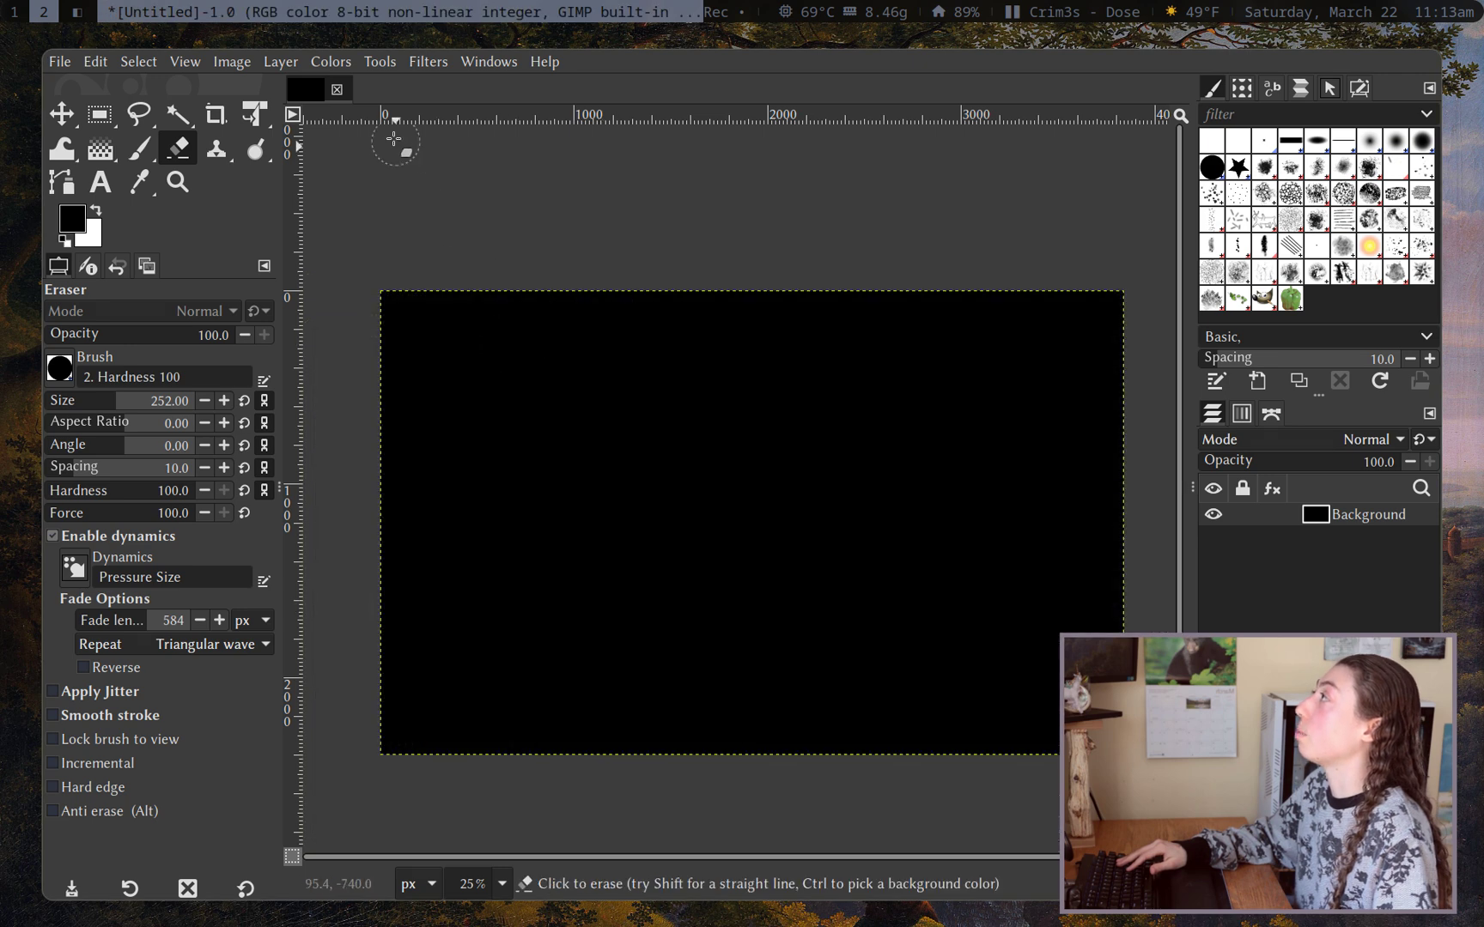
# Convert the image's encoding to 16-bit integer
pyautogui.click(238, 67)
pyautogui.moveTo(326, 138)
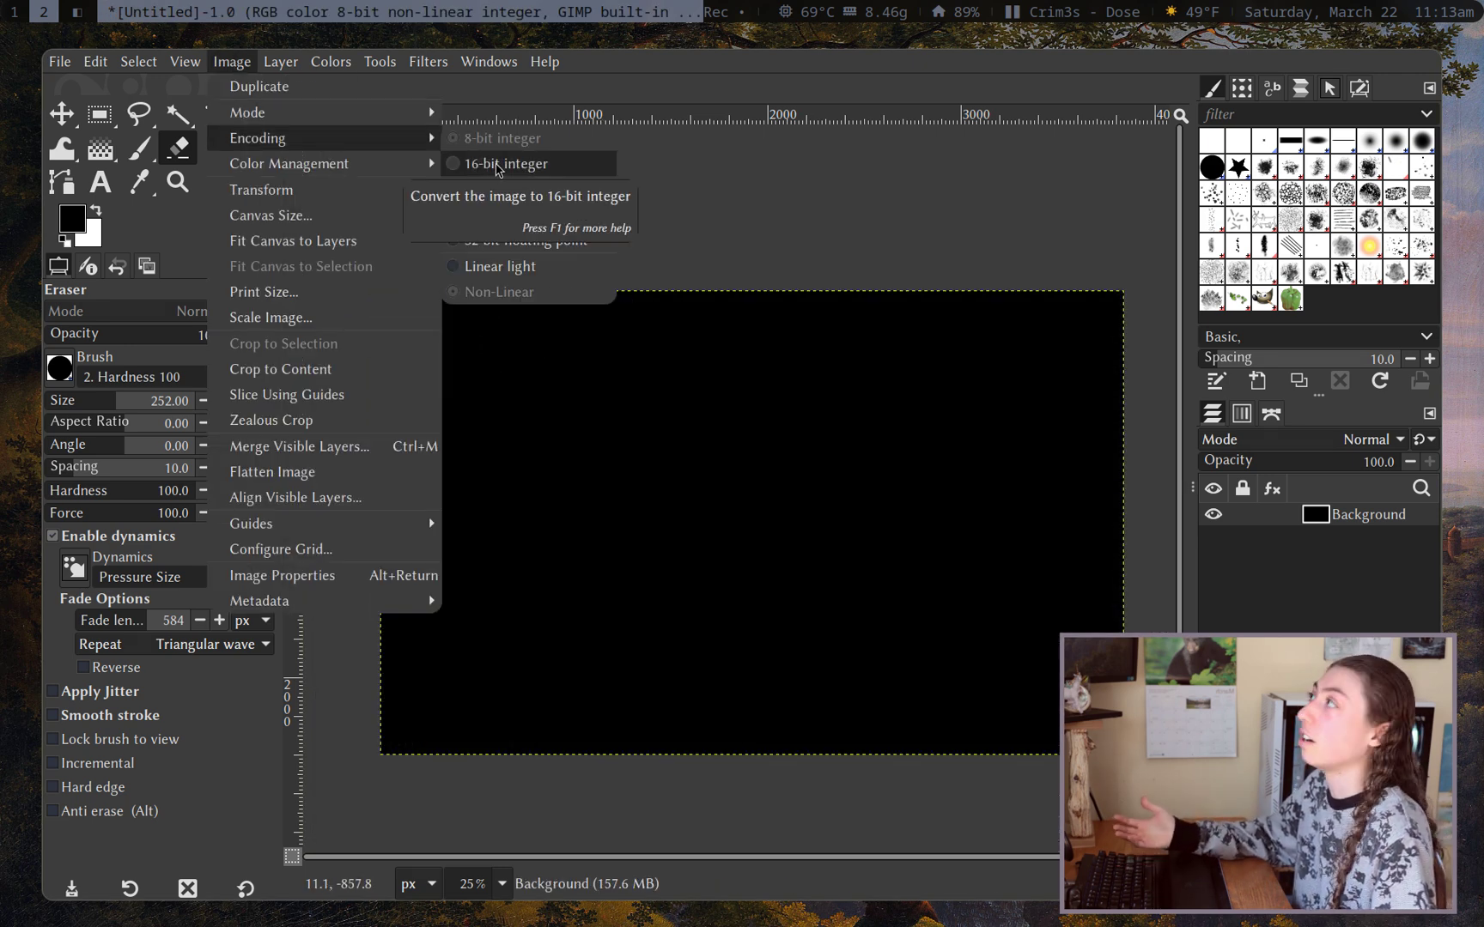
pyautogui.click(498, 165)
pyautogui.click(856, 524)
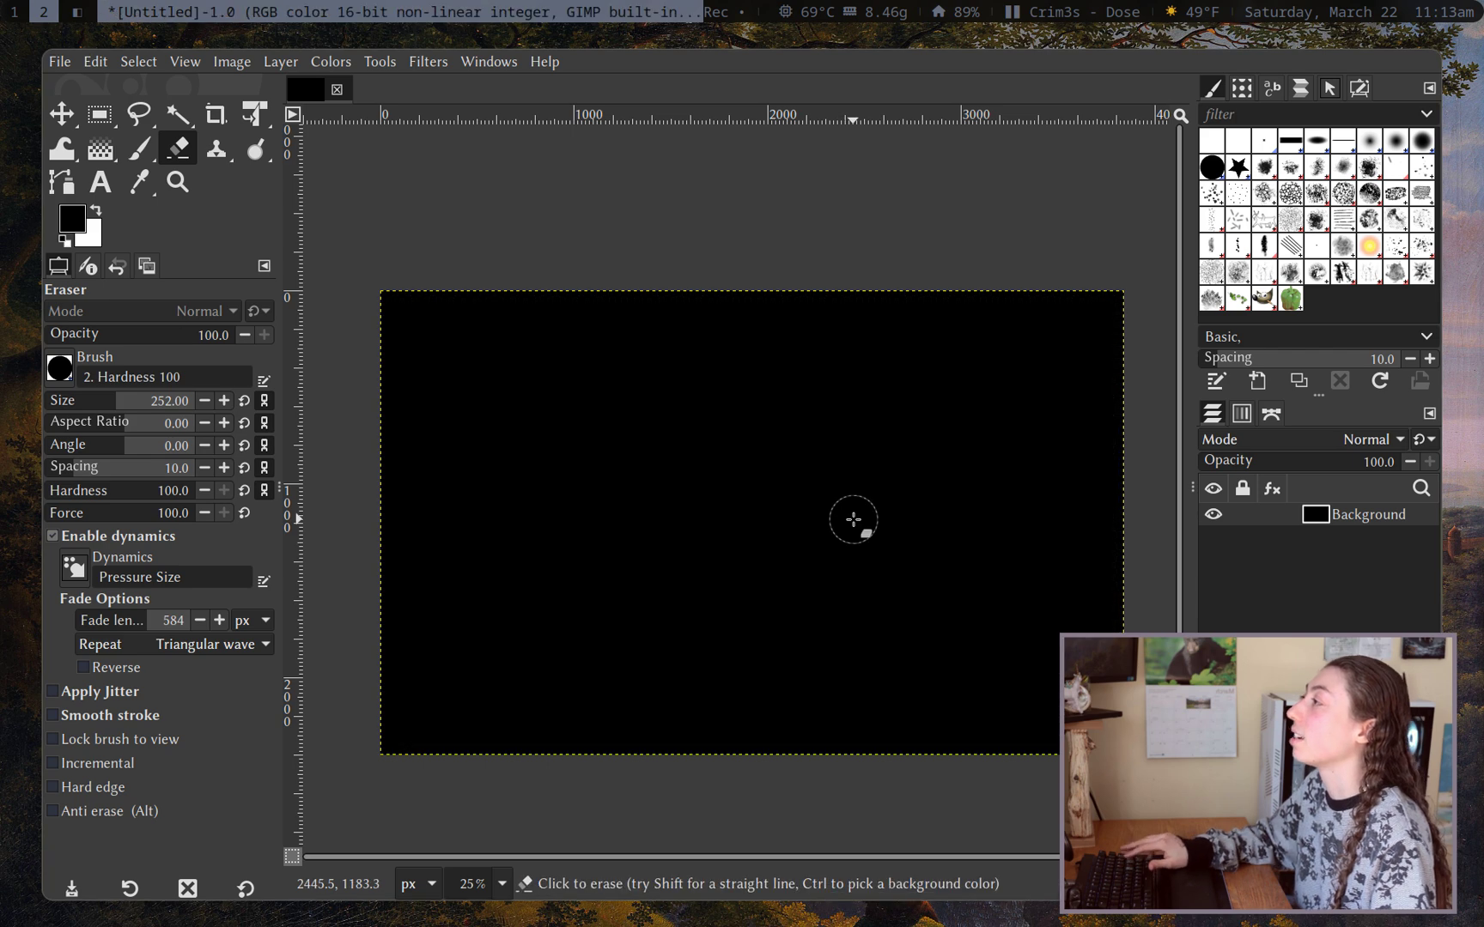
# Activate the Paintbrush and swap the colors so that white is the foreground
pyautogui.keyDown('ctrl'); pyautogui.scroll(2, 795, 573); pyautogui.keyUp('ctrl')
pyautogui.press('p')
pyautogui.keyDown('ctrl'); pyautogui.scroll(-2, 652, 421); pyautogui.keyUp('ctrl')
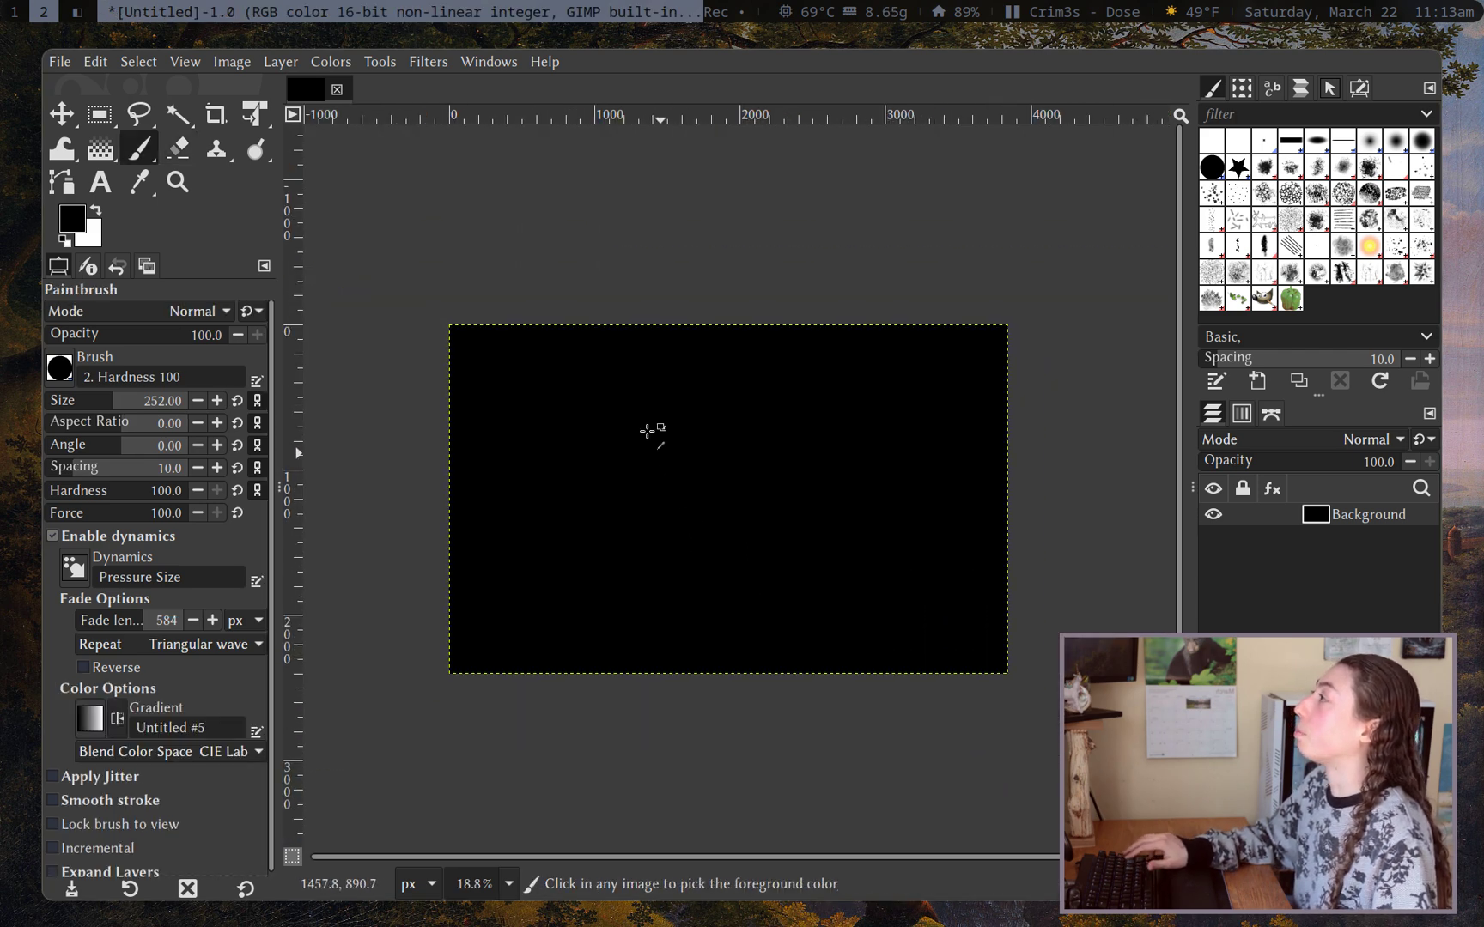
pyautogui.keyDown('ctrl'); pyautogui.scroll(2, 601, 404); pyautogui.keyUp('ctrl')
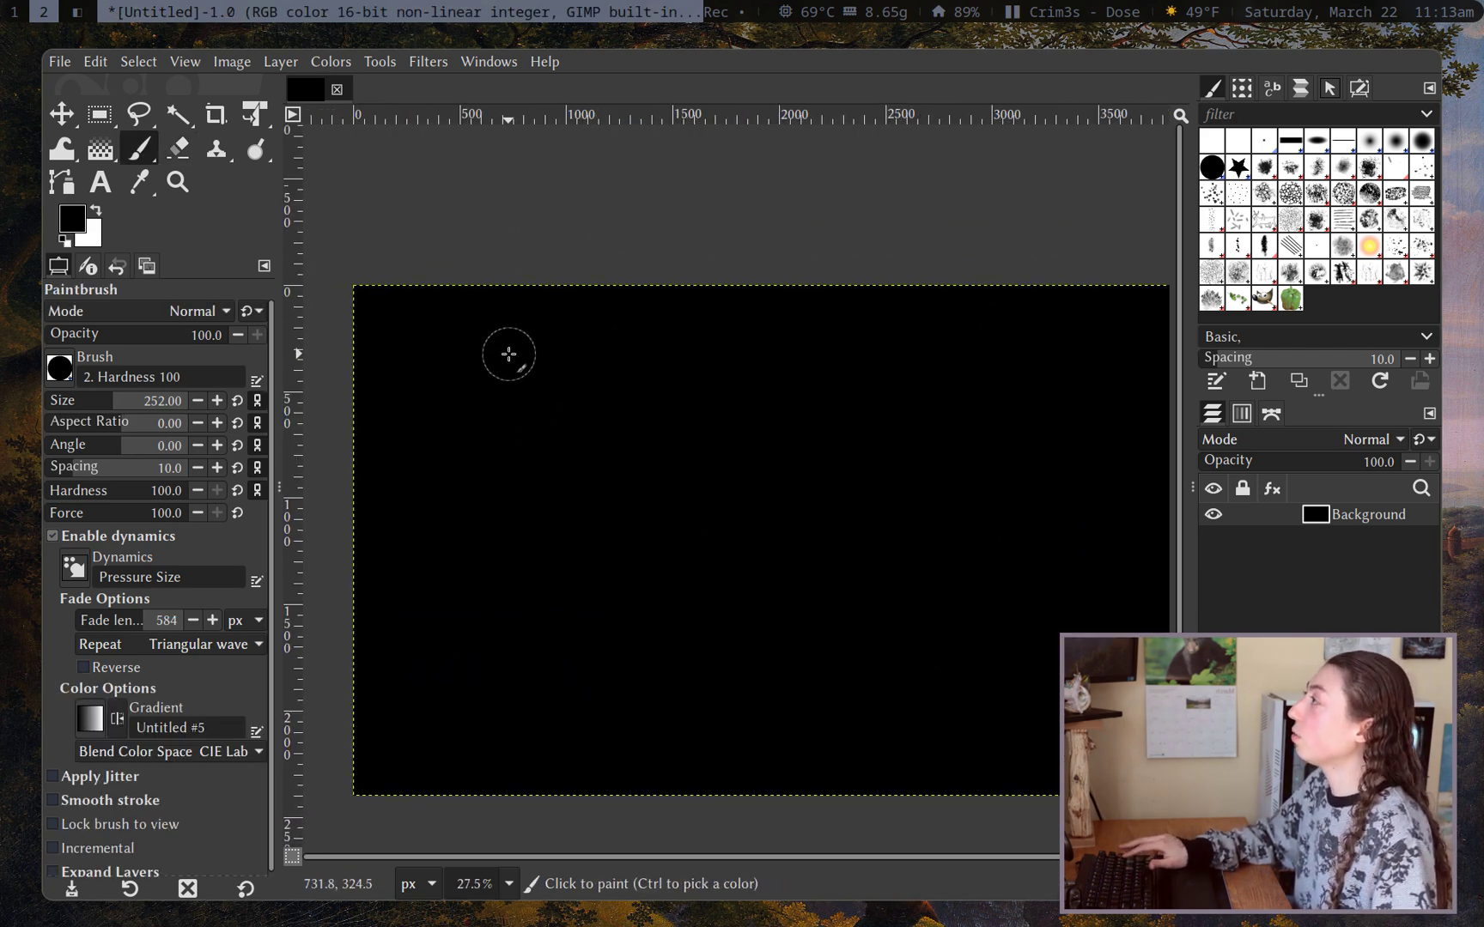
pyautogui.keyDown('ctrl'); pyautogui.scroll(-2, 480, 352); pyautogui.keyUp('ctrl')
pyautogui.press('x')
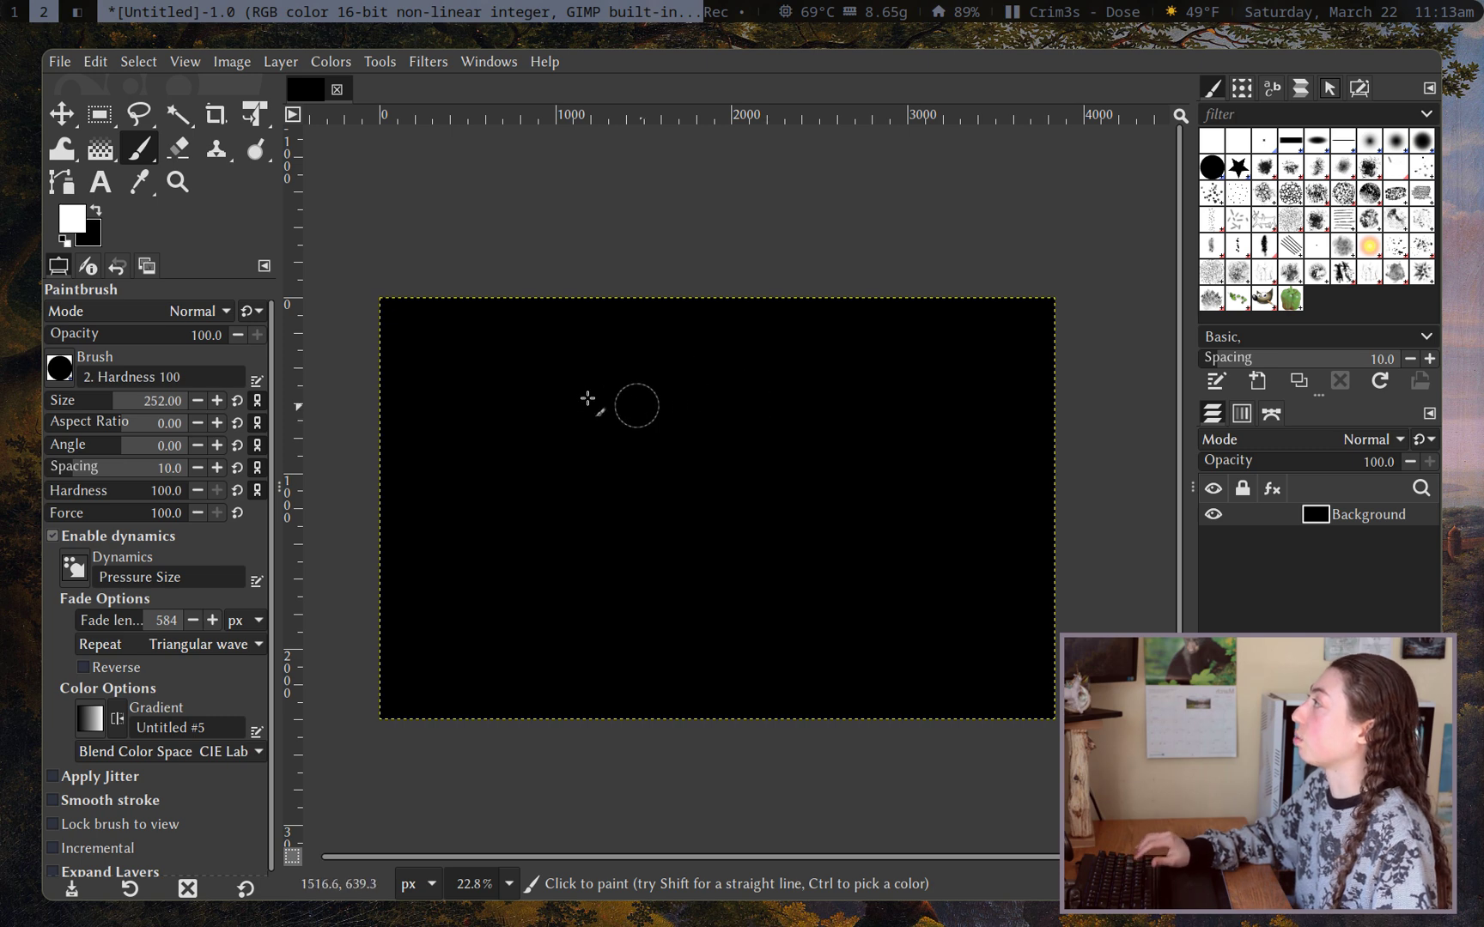
# Paint a white freehand zigzag over the canvas, undo it, and paint a shorter one near the upper edge
pyautogui.moveTo(394, 361)
pyautogui.mouseDown()
pyautogui.moveTo(1033, 332)
pyautogui.moveTo(442, 434)
pyautogui.moveTo(1034, 438)
pyautogui.moveTo(369, 524)
pyautogui.moveTo(934, 544)
pyautogui.moveTo(738, 700)
pyautogui.moveTo(760, 691)
pyautogui.mouseUp()
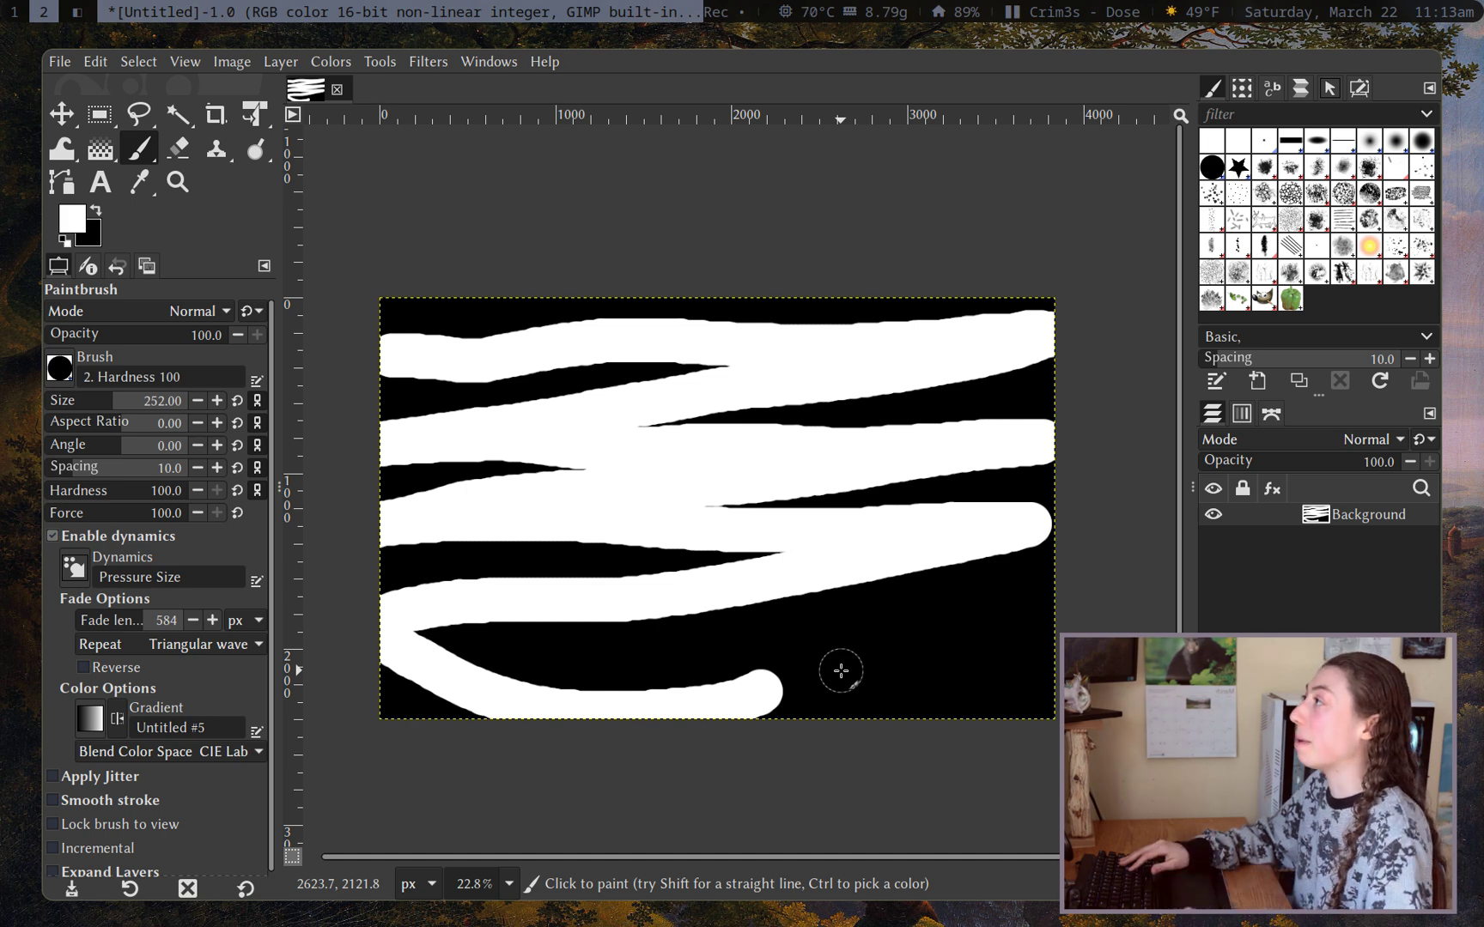
pyautogui.hotkey('ctrl', 'z')
pyautogui.moveTo(443, 324)
pyautogui.mouseDown()
pyautogui.moveTo(723, 341)
pyautogui.moveTo(494, 420)
pyautogui.mouseUp()
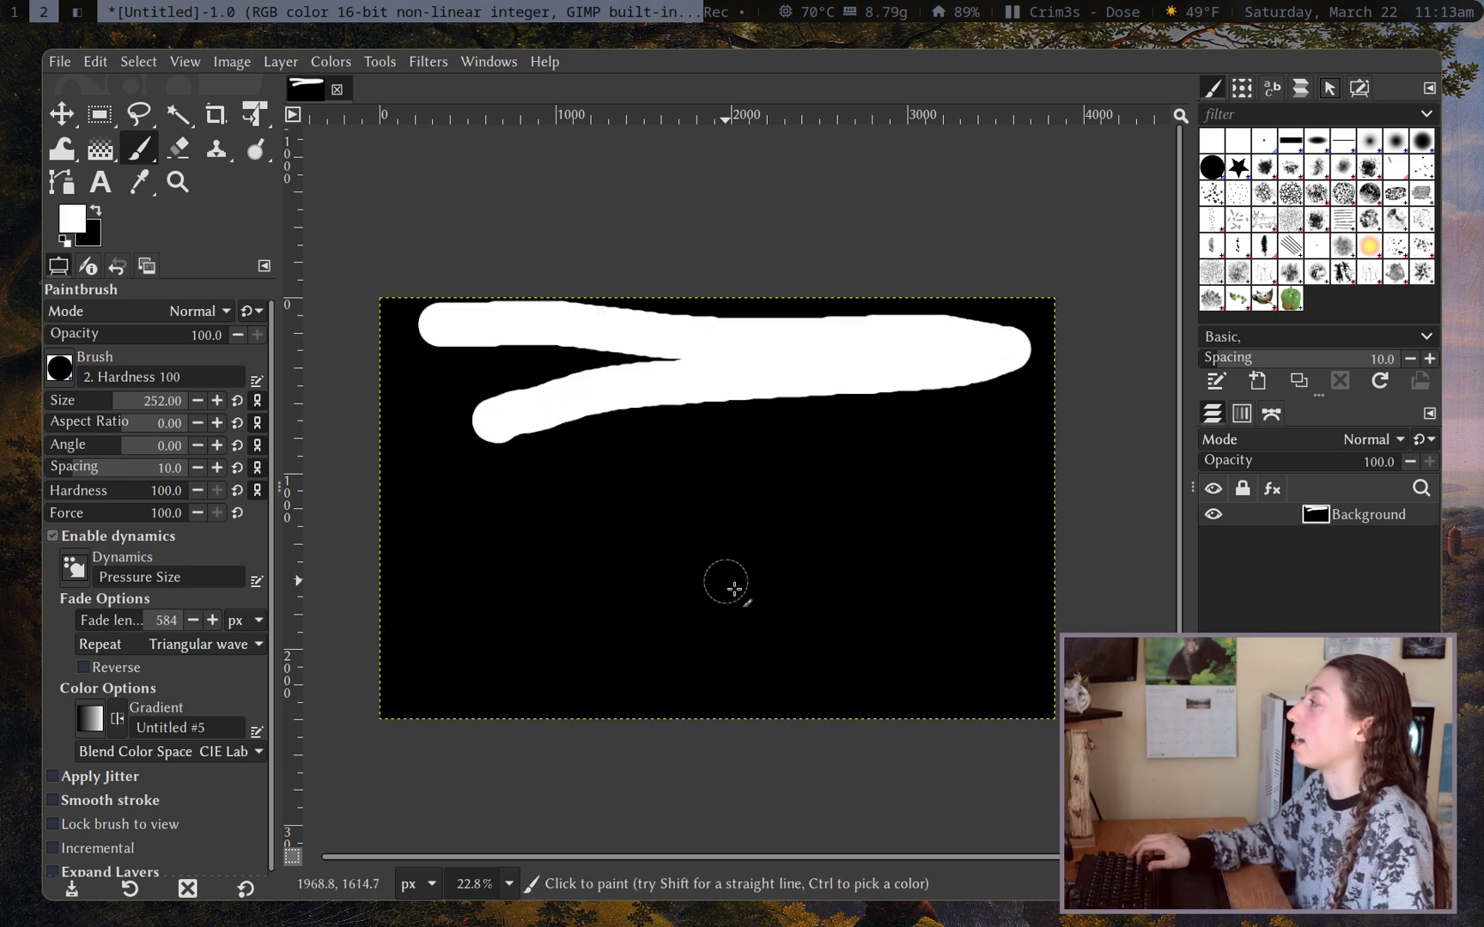
# Enable Smooth stroke for the Paintbrush, test it with a freehand zigzag, and undo both remaining strokes
pyautogui.click(94, 799)
pyautogui.moveTo(404, 472)
pyautogui.mouseDown()
pyautogui.moveTo(1062, 471)
pyautogui.moveTo(766, 515)
pyautogui.moveTo(295, 549)
pyautogui.moveTo(1026, 572)
pyautogui.moveTo(415, 671)
pyautogui.moveTo(726, 655)
pyautogui.moveTo(937, 672)
pyautogui.mouseUp()
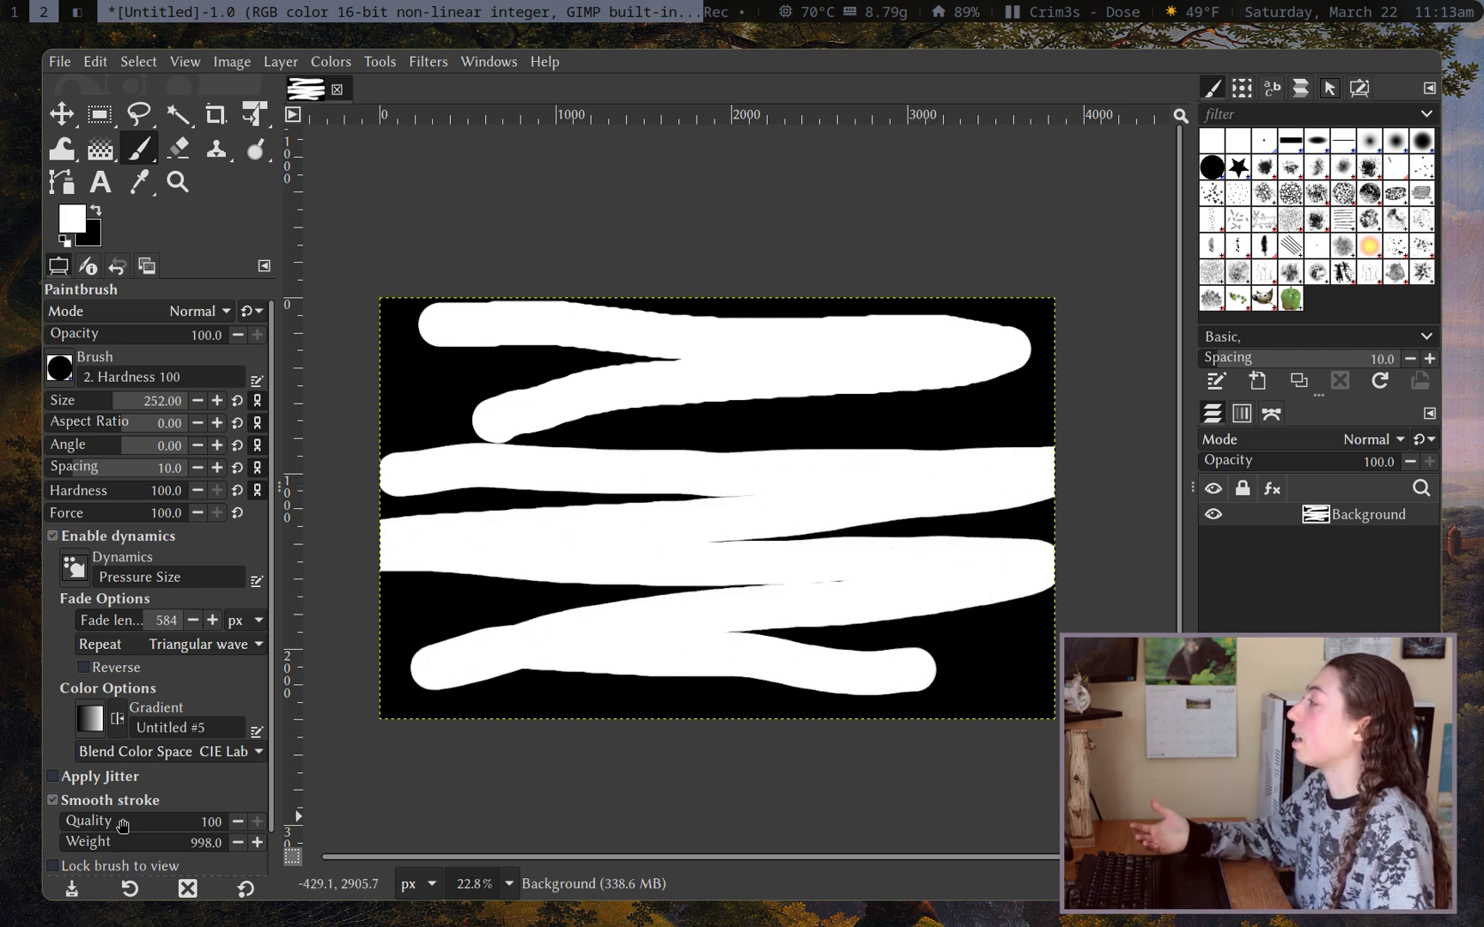
pyautogui.hotkey('ctrl', 'z')
pyautogui.hotkey('ctrl', 'z')
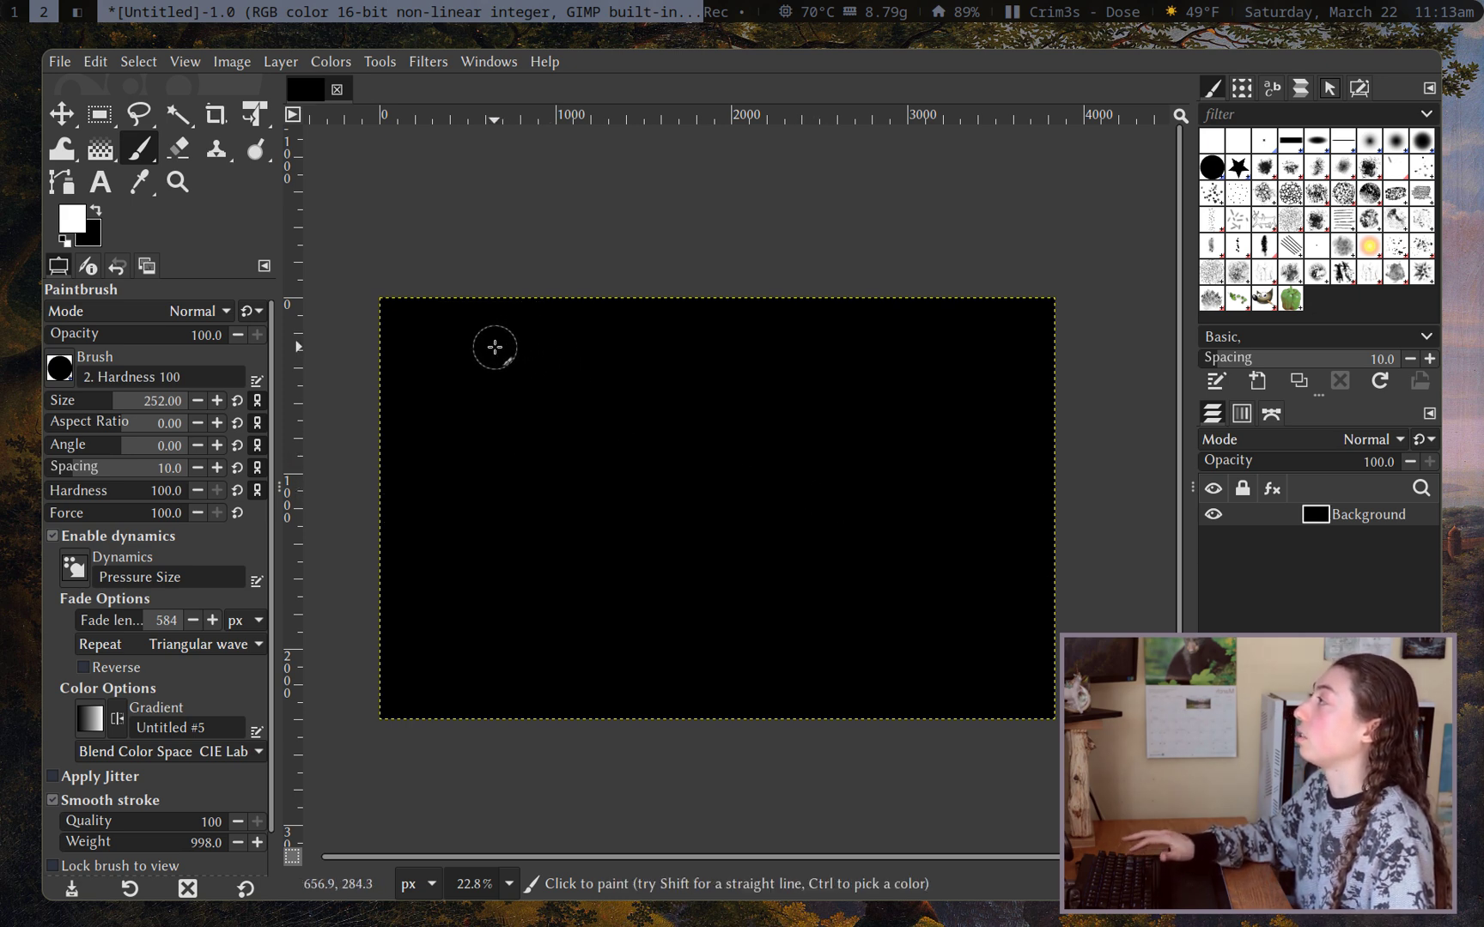
# Paint three connected straight white lines forming a zigzag across the canvas with the Paintbrush
pyautogui.press('shift')
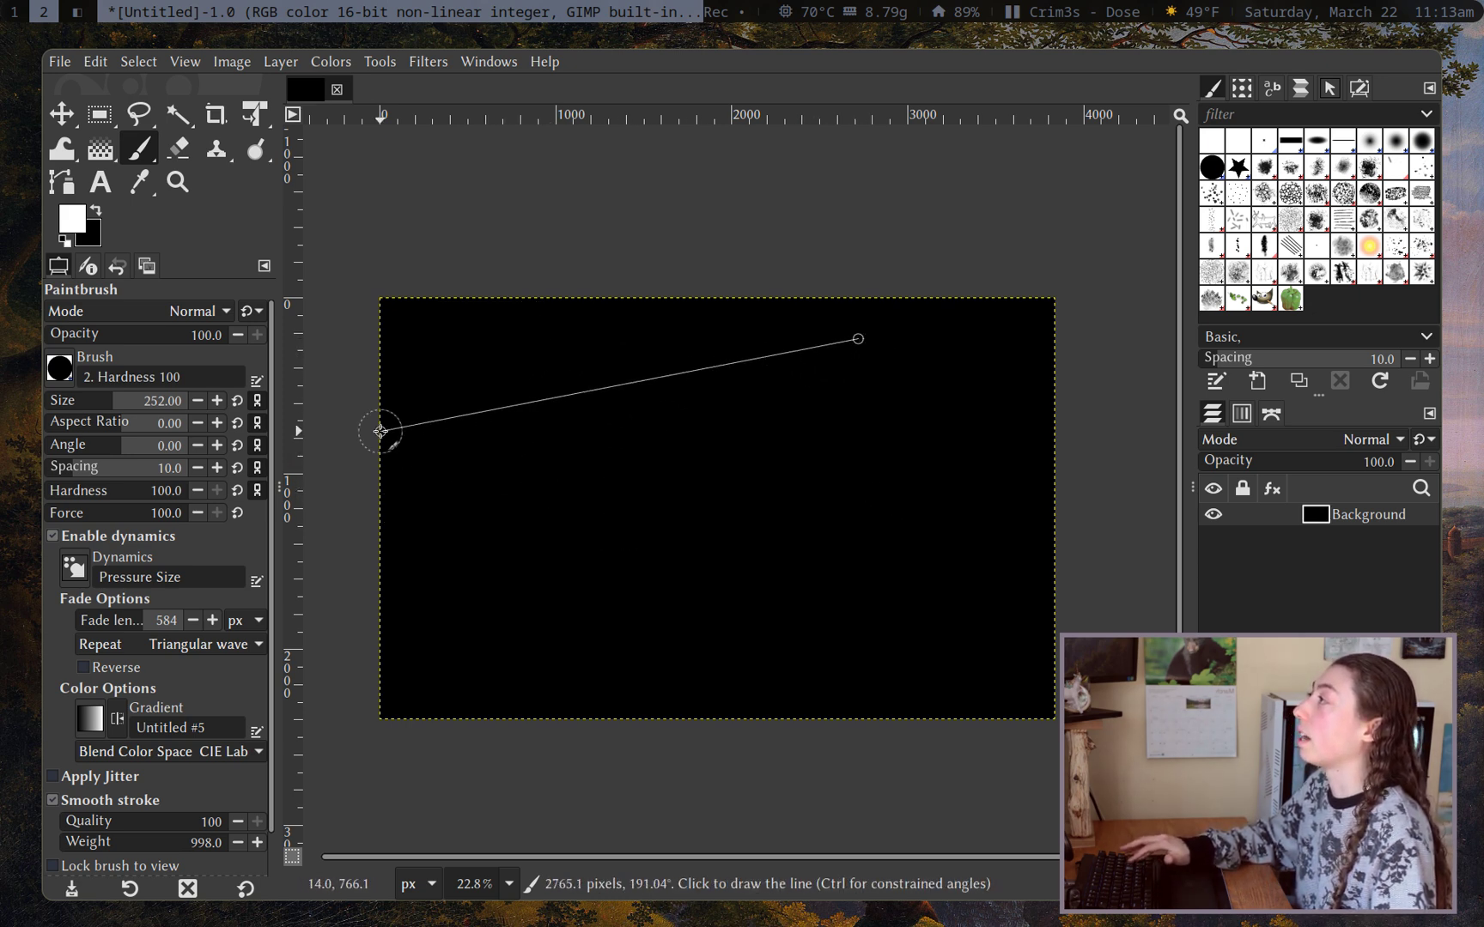
pyautogui.keyDown('shift'); pyautogui.click(467, 367); pyautogui.keyUp('shift')
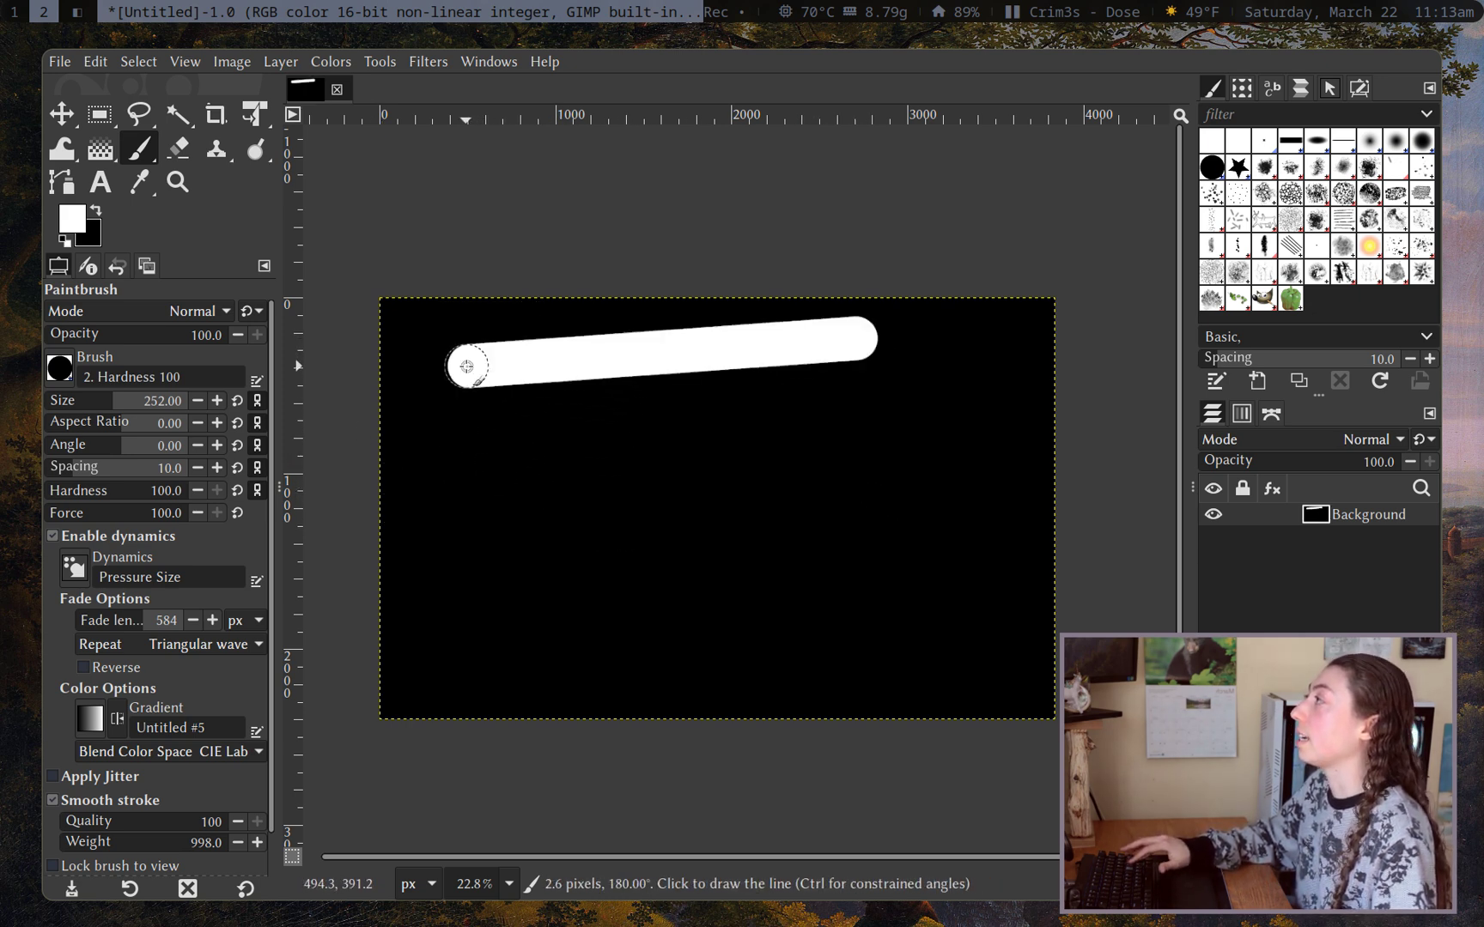
pyautogui.keyDown('shift'); pyautogui.click(948, 499); pyautogui.keyUp('shift')
pyautogui.keyDown('shift'); pyautogui.click(498, 573); pyautogui.keyUp('shift')
pyautogui.scroll(1, 550, 610)
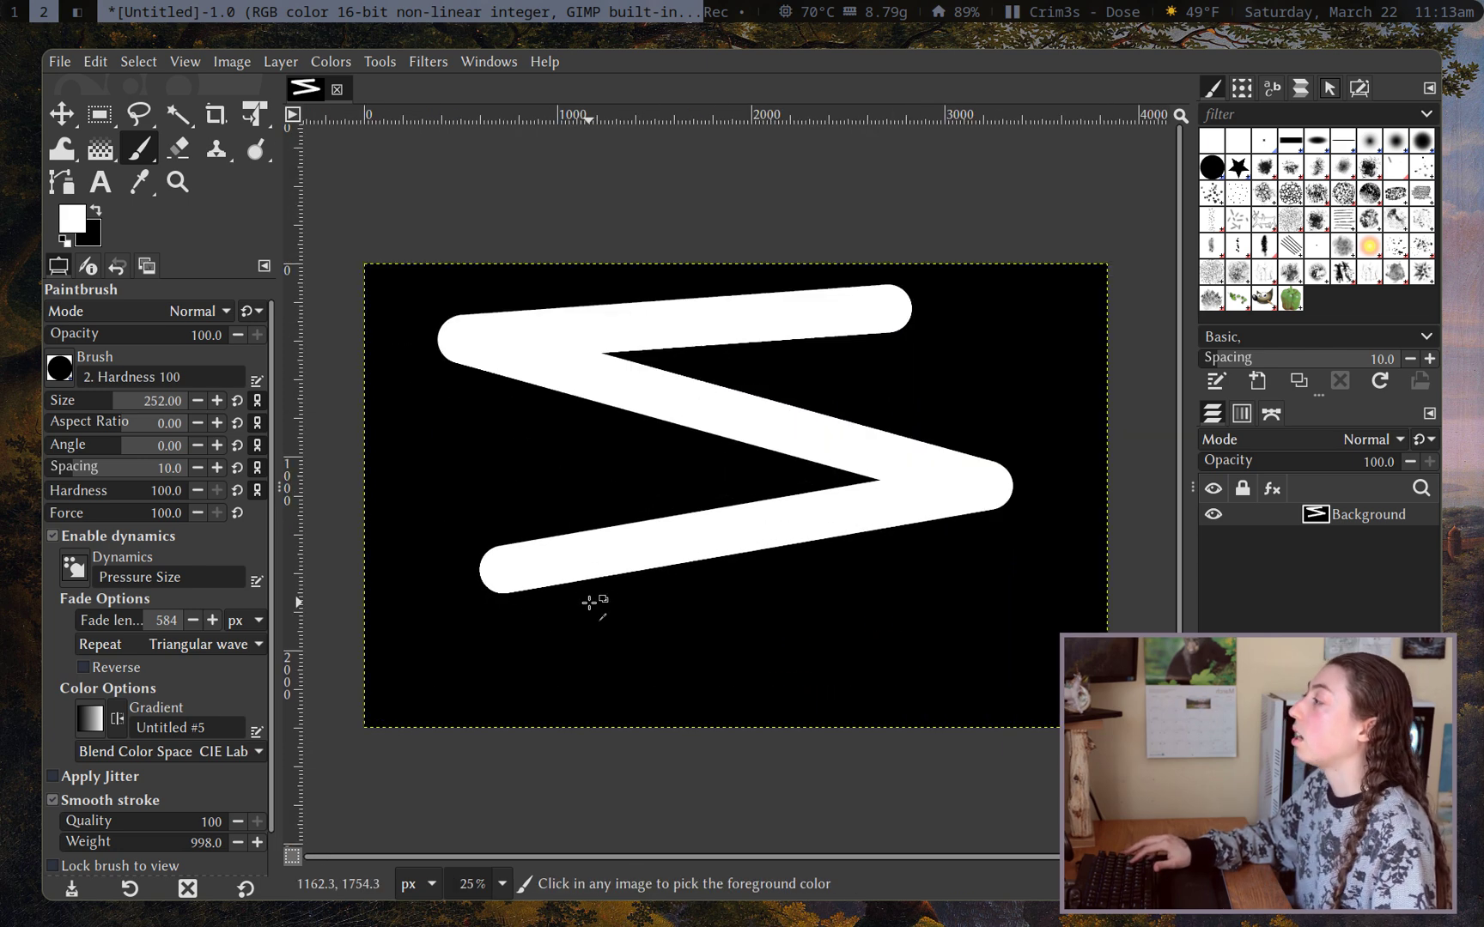
pyautogui.moveTo(602, 579); pyautogui.dragTo(629, 615)
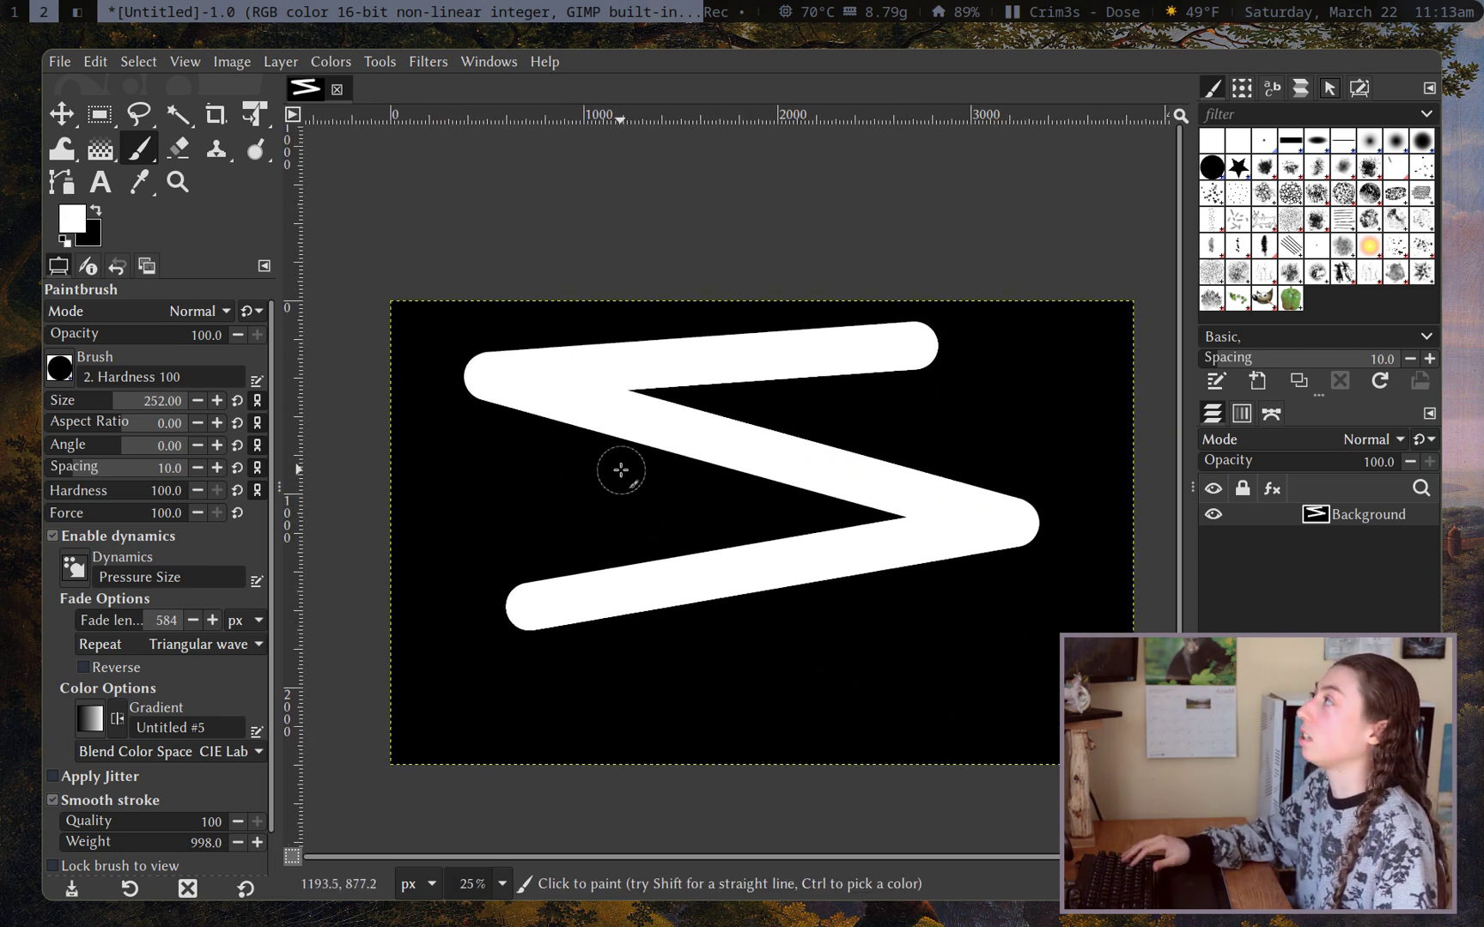
# Open the keyboard shortcuts configuration, look through the list of action categories, and close it
pyautogui.click(95, 62)
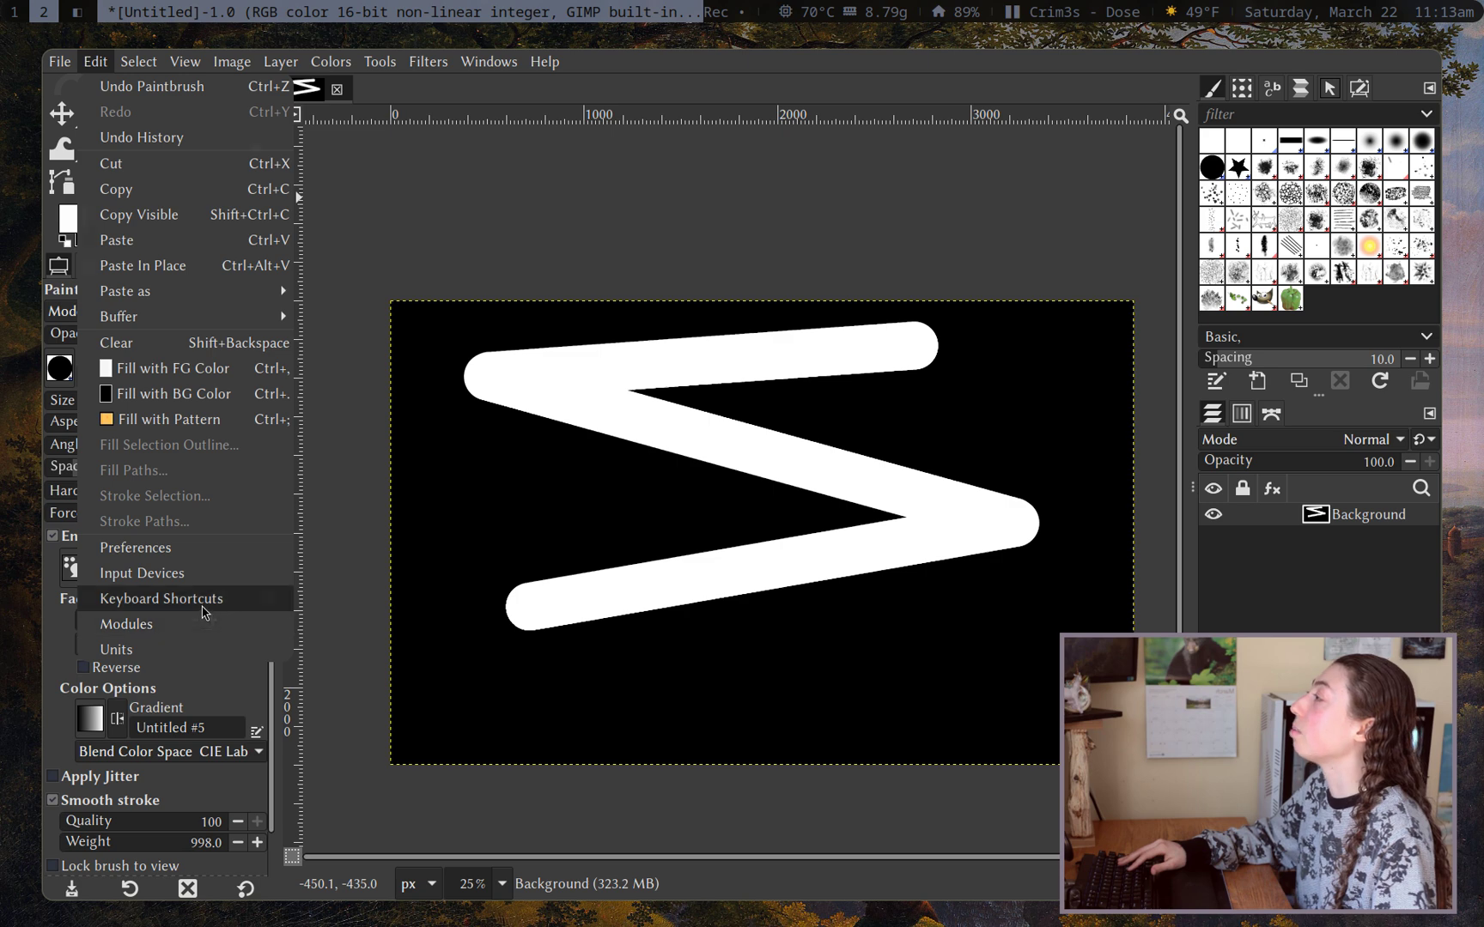
pyautogui.click(199, 597)
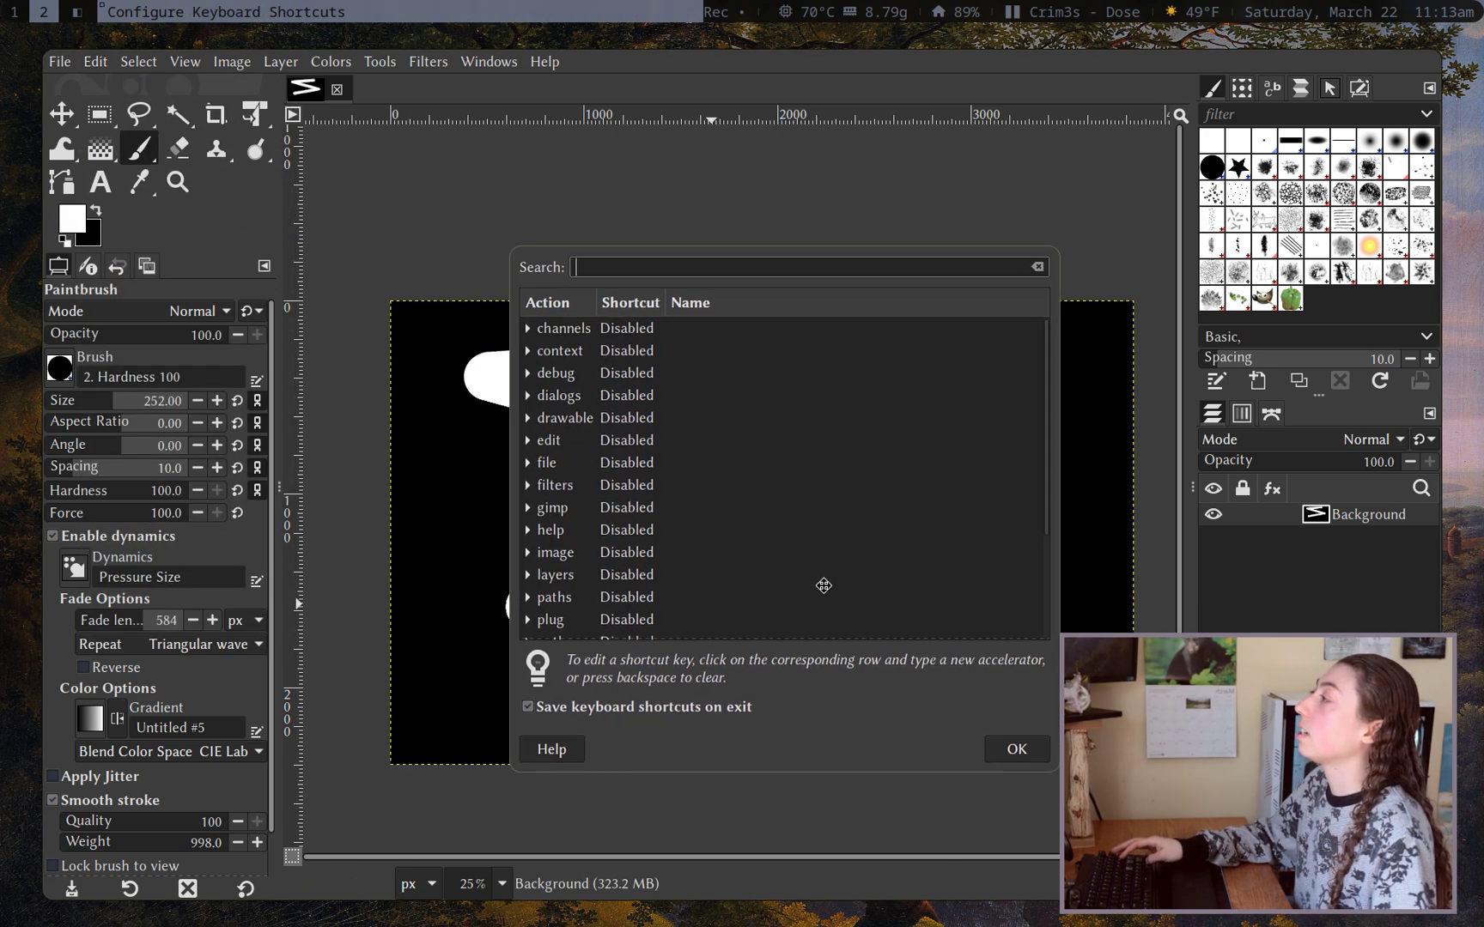
pyautogui.scroll(-2, 730, 492)
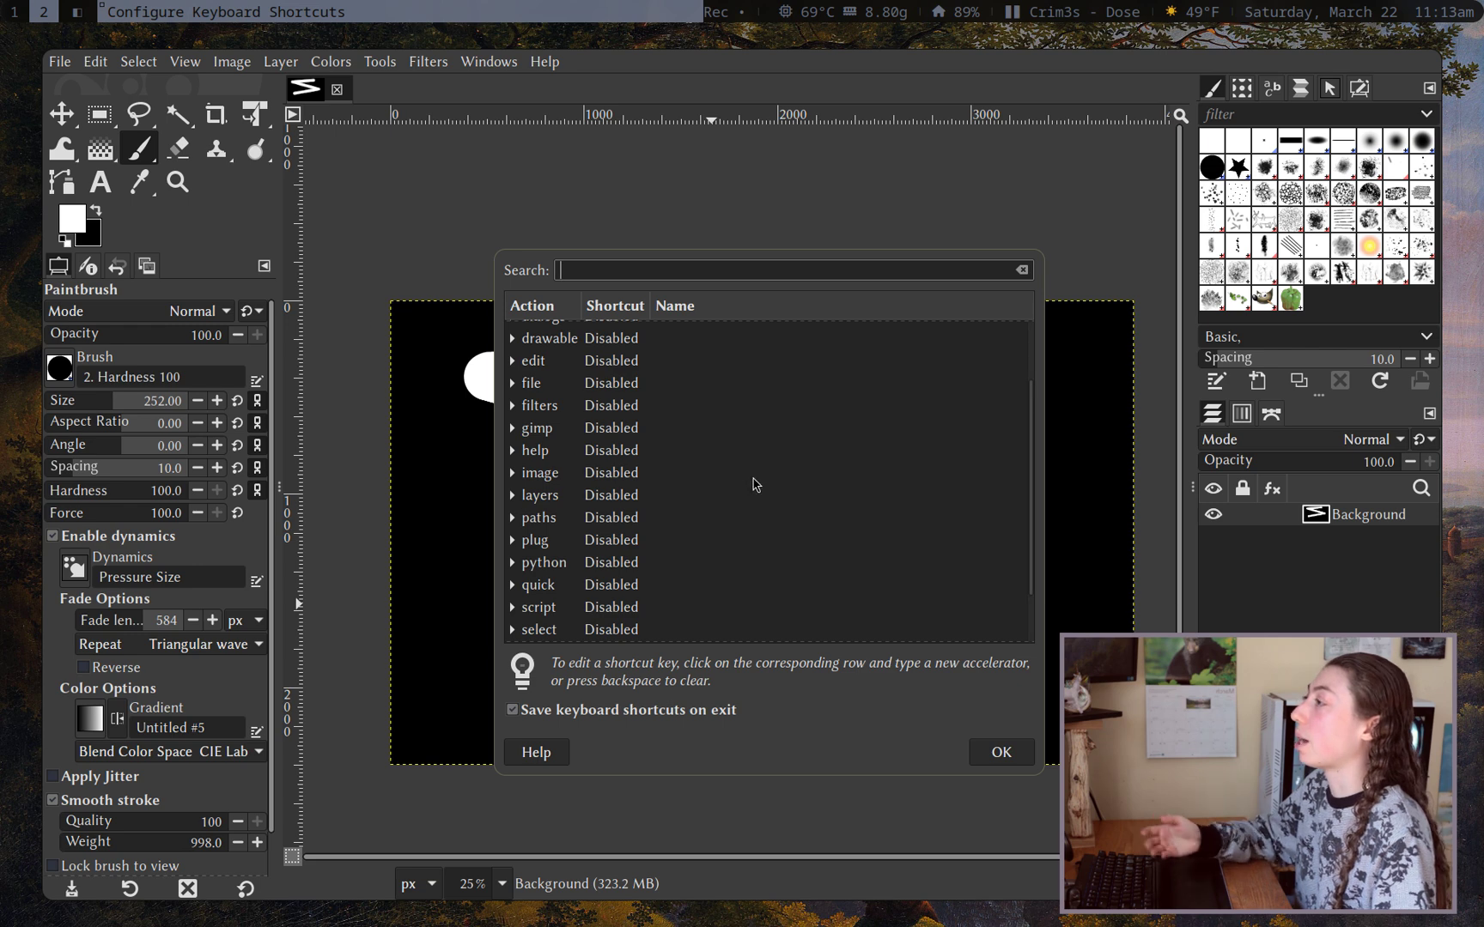
pyautogui.scroll(-2, 769, 519)
pyautogui.scroll(3, 768, 519)
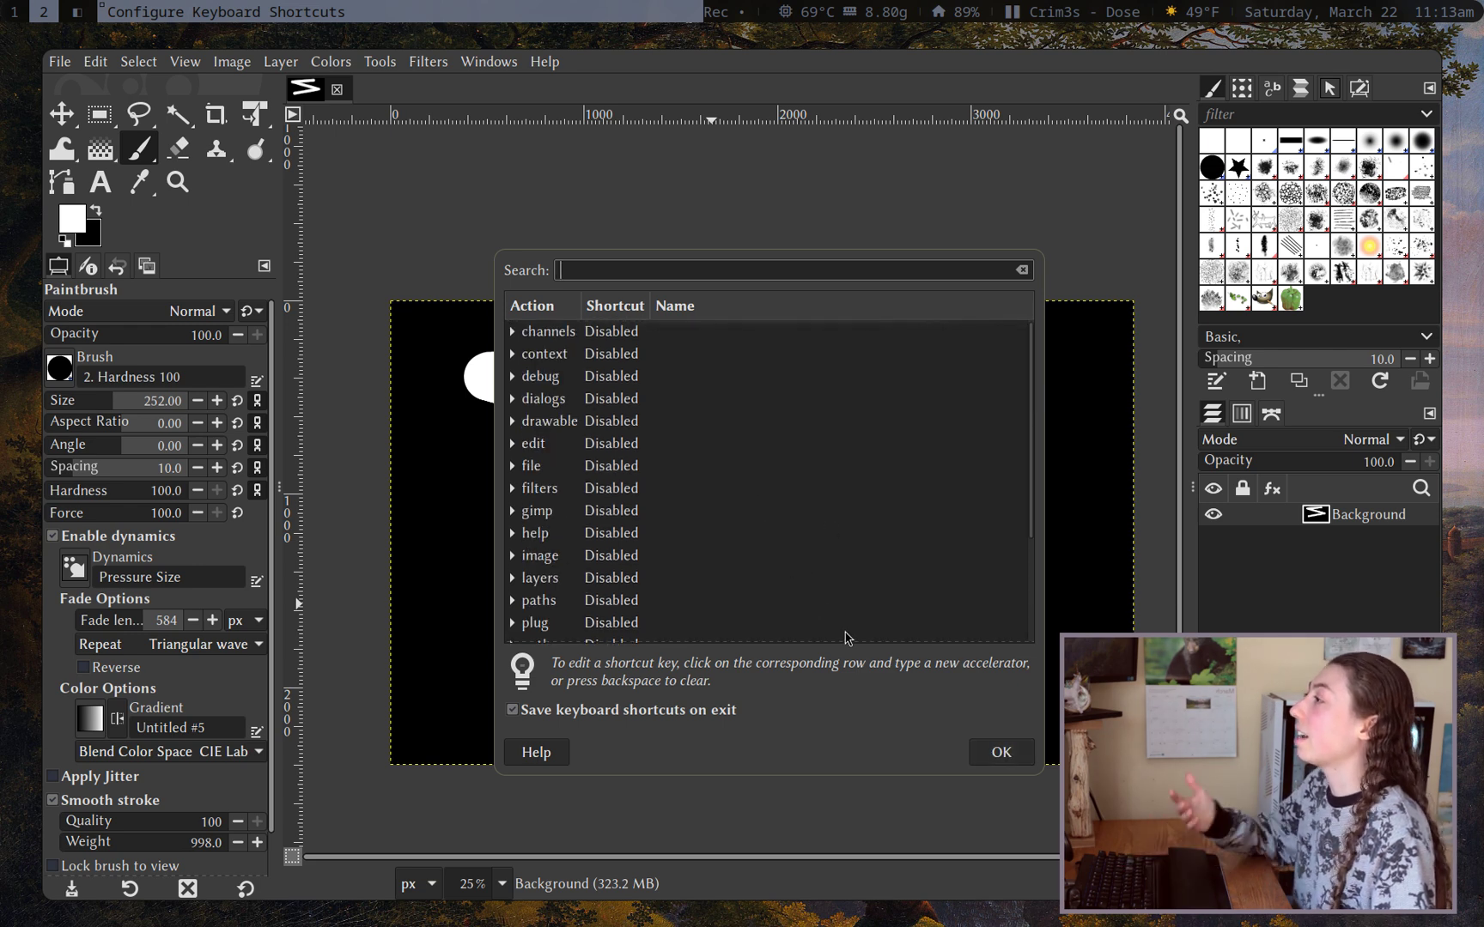
pyautogui.click(1001, 753)
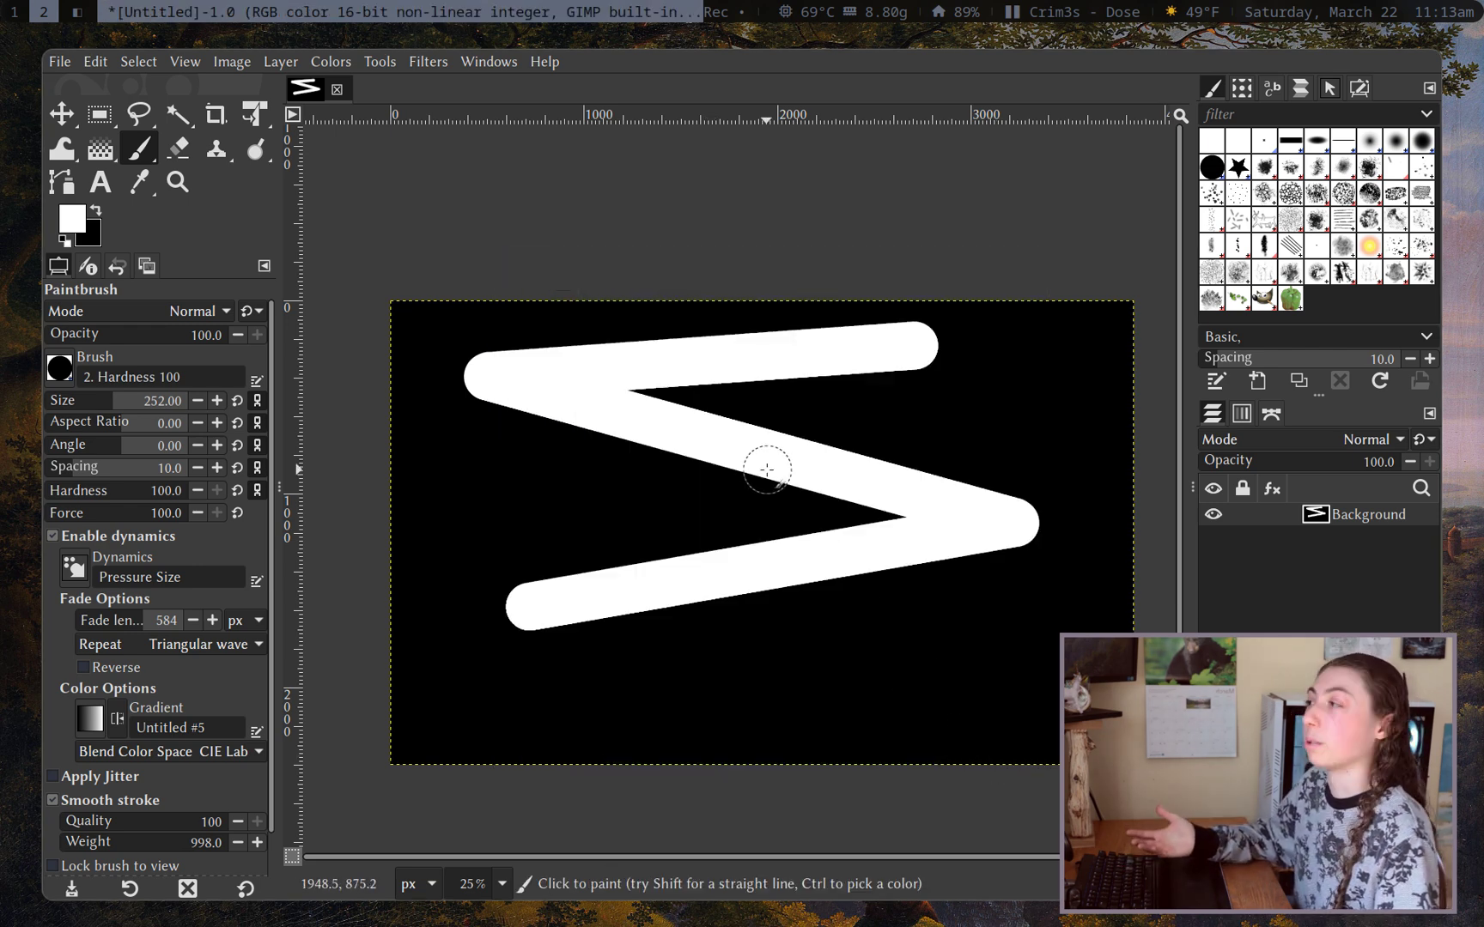
# Undo all the straight white lines so the canvas is plain black
pyautogui.hotkey('ctrl', 'z')
pyautogui.hotkey('ctrl', 'z')
pyautogui.hotkey('ctrl', 'z')
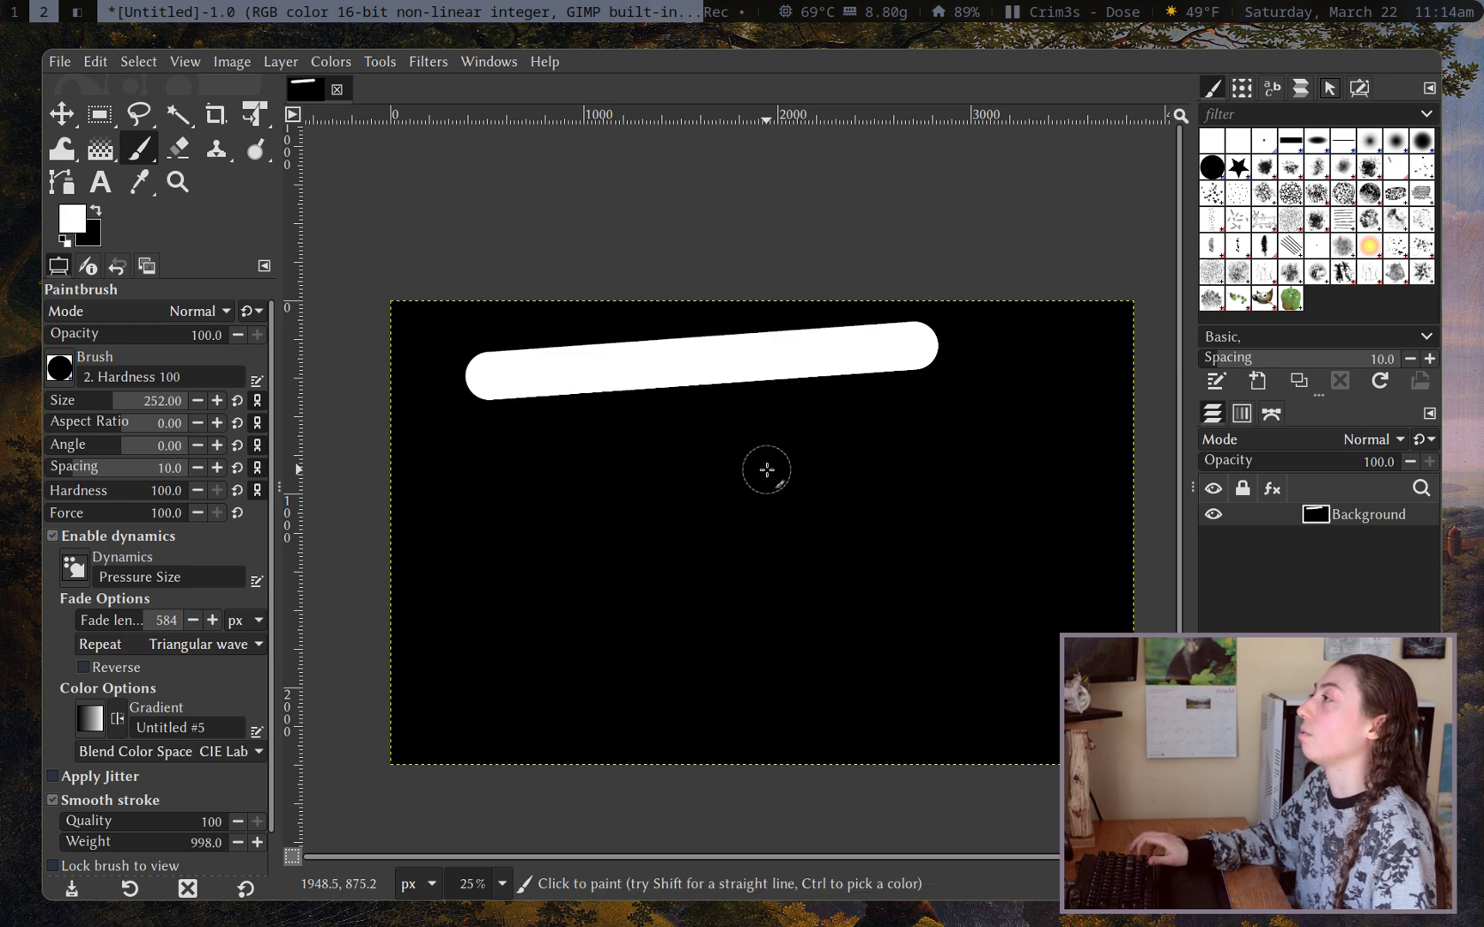
pyautogui.scroll(-2, 610, 468)
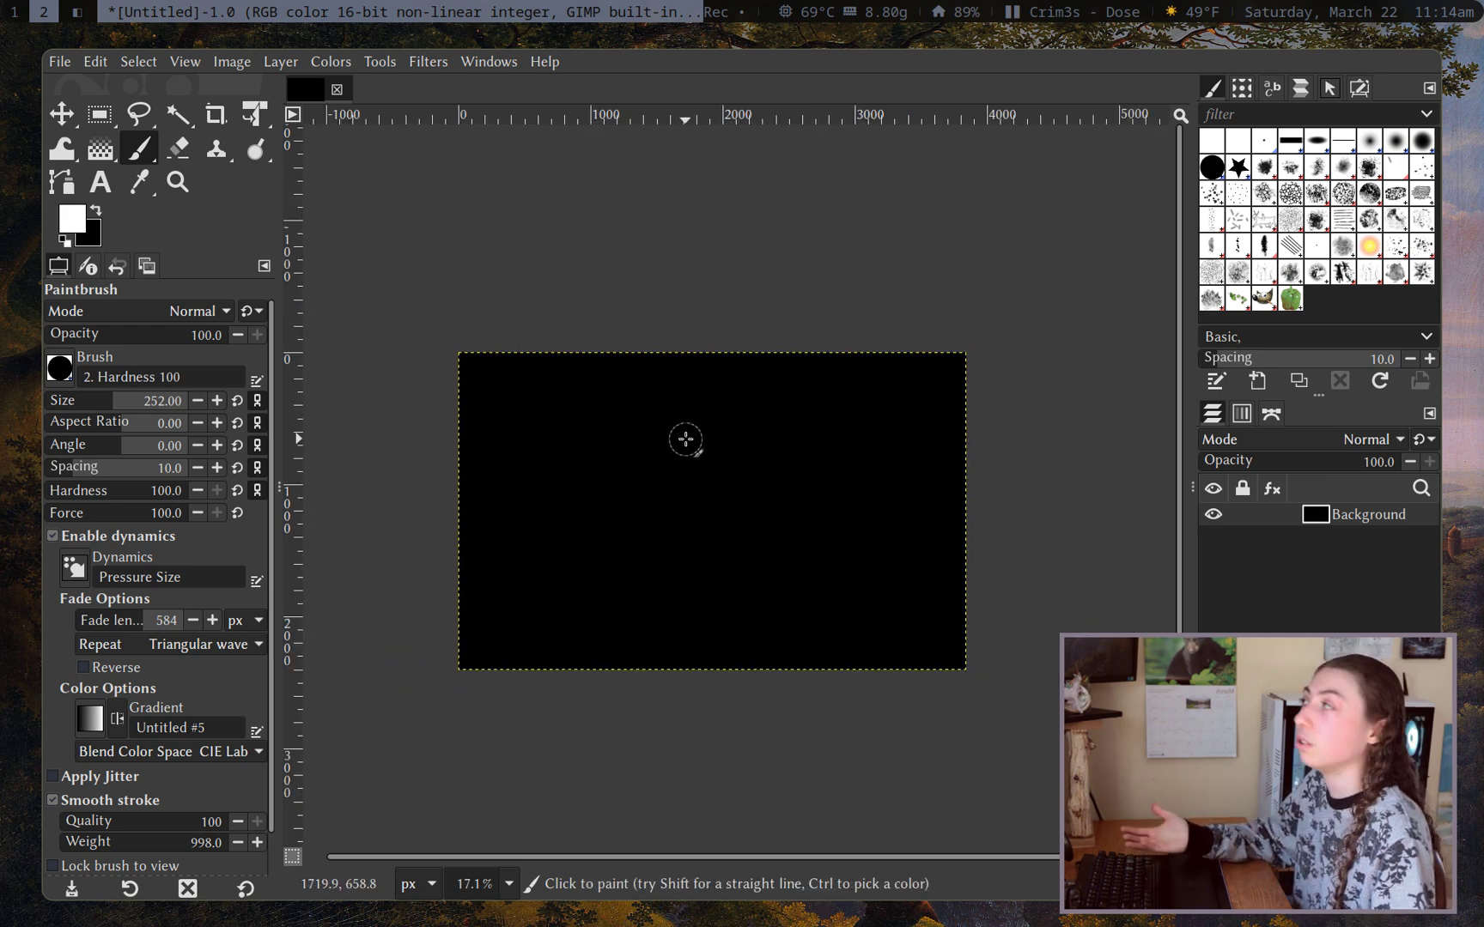
# Enlarge the Paintbrush to size 838 and cover most of the black canvas with broad white freehand strokes
pyautogui.moveTo(781, 491)
pyautogui.mouseDown()
pyautogui.moveTo(768, 556)
pyautogui.moveTo(771, 521)
pyautogui.mouseUp()
pyautogui.moveTo(566, 464)
pyautogui.mouseDown()
pyautogui.moveTo(772, 440)
pyautogui.moveTo(530, 460)
pyautogui.mouseUp()
pyautogui.moveTo(103, 404); pyautogui.dragTo(144, 400)
pyautogui.moveTo(417, 491)
pyautogui.mouseDown()
pyautogui.moveTo(477, 500)
pyautogui.moveTo(722, 731)
pyautogui.moveTo(829, 682)
pyautogui.moveTo(828, 617)
pyautogui.mouseUp()
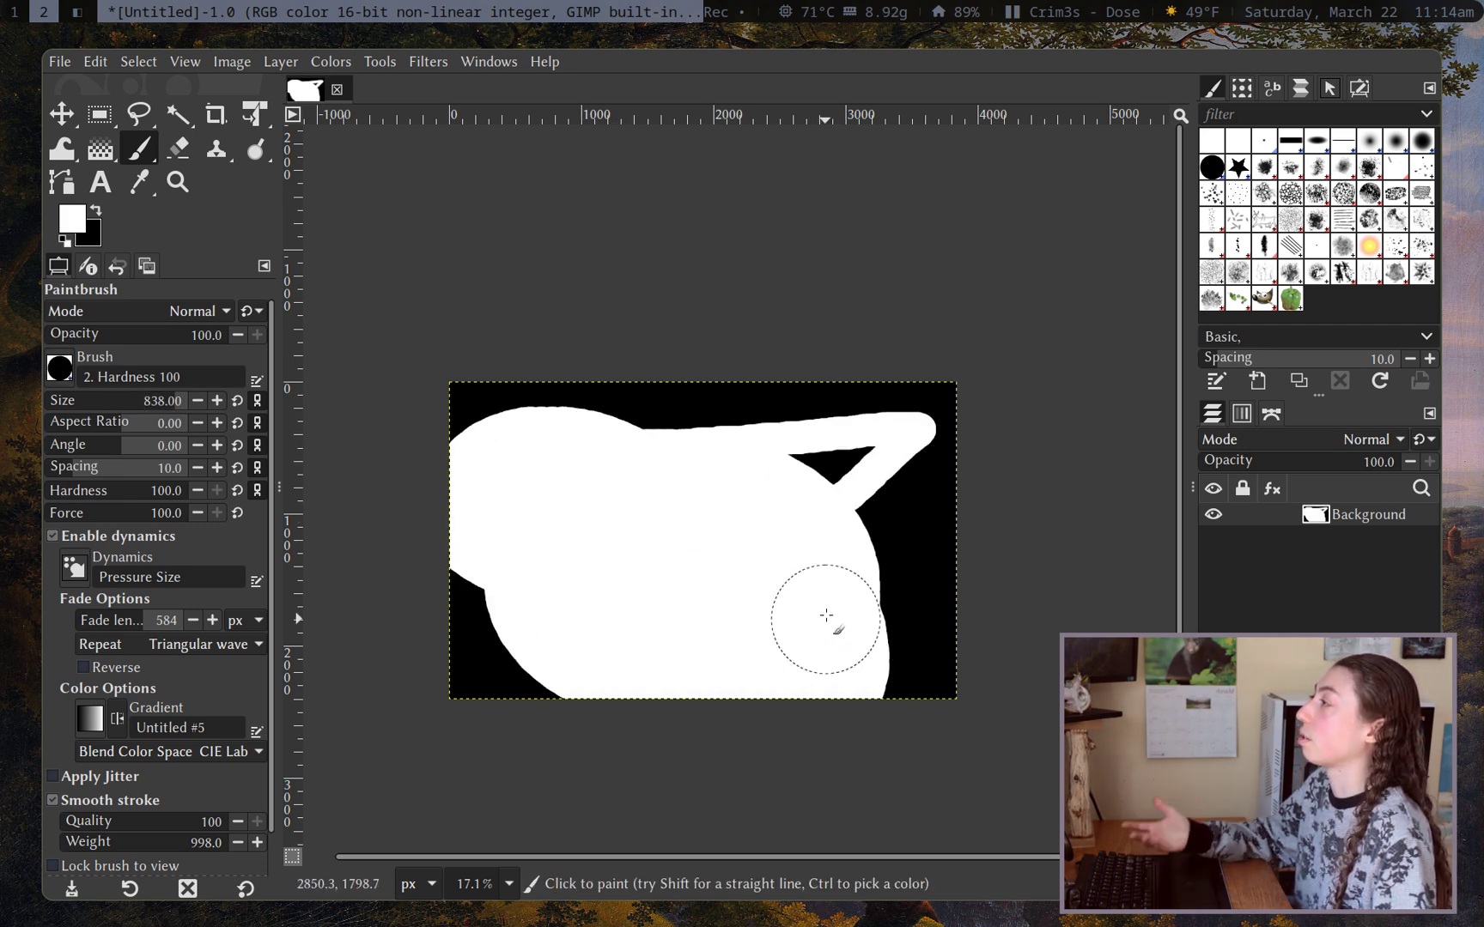
# Open the Tool Presets dialog and create a new preset from the current Paintbrush settings, keeping its default name
pyautogui.click(488, 61)
pyautogui.moveTo(549, 86)
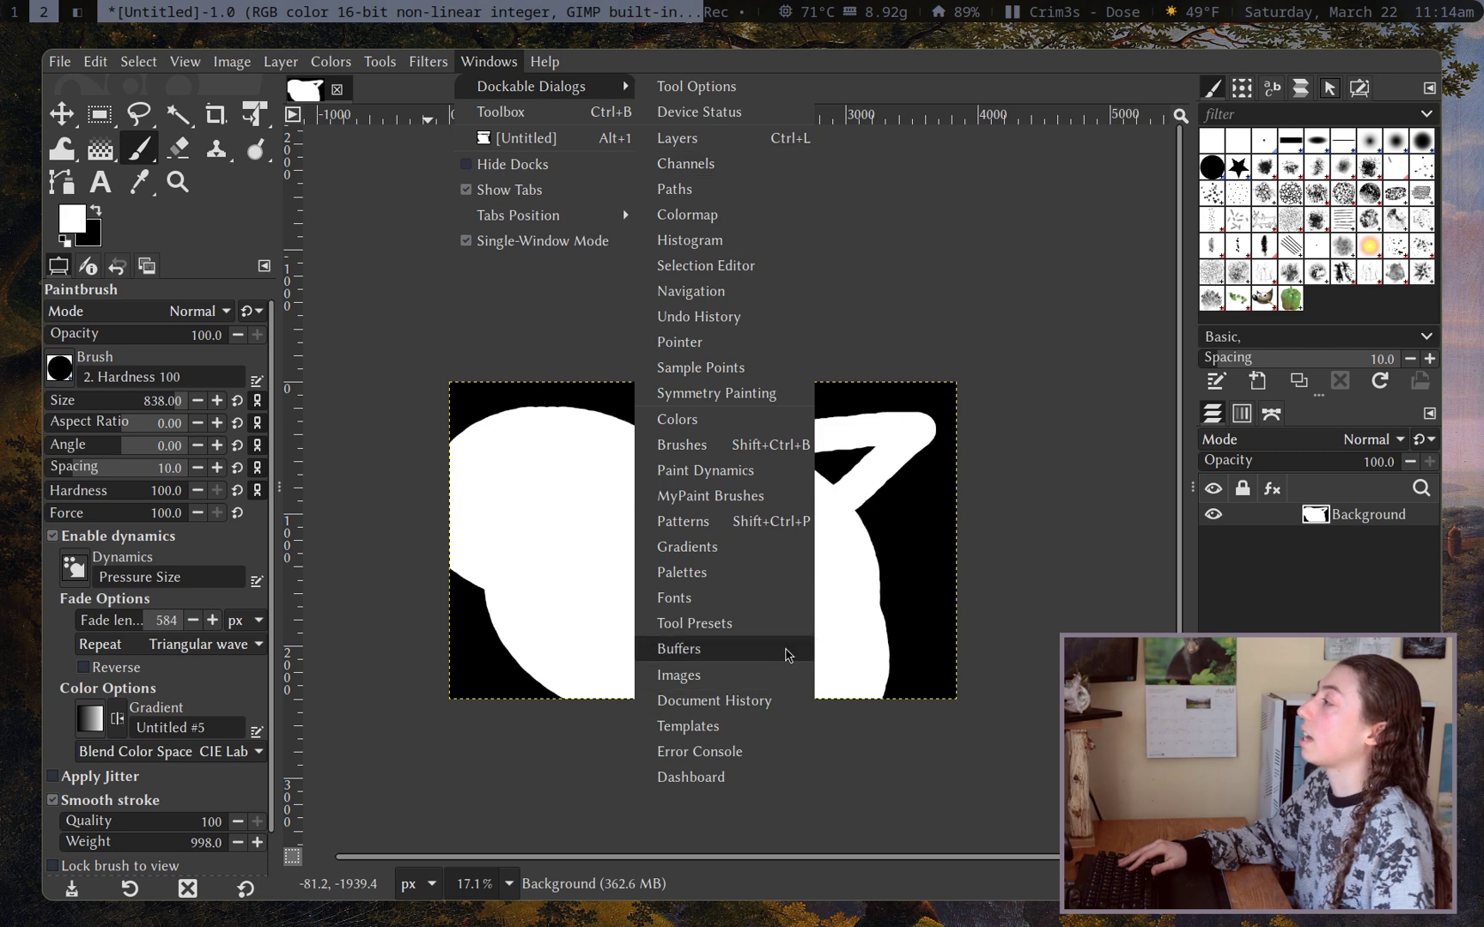
pyautogui.click(772, 623)
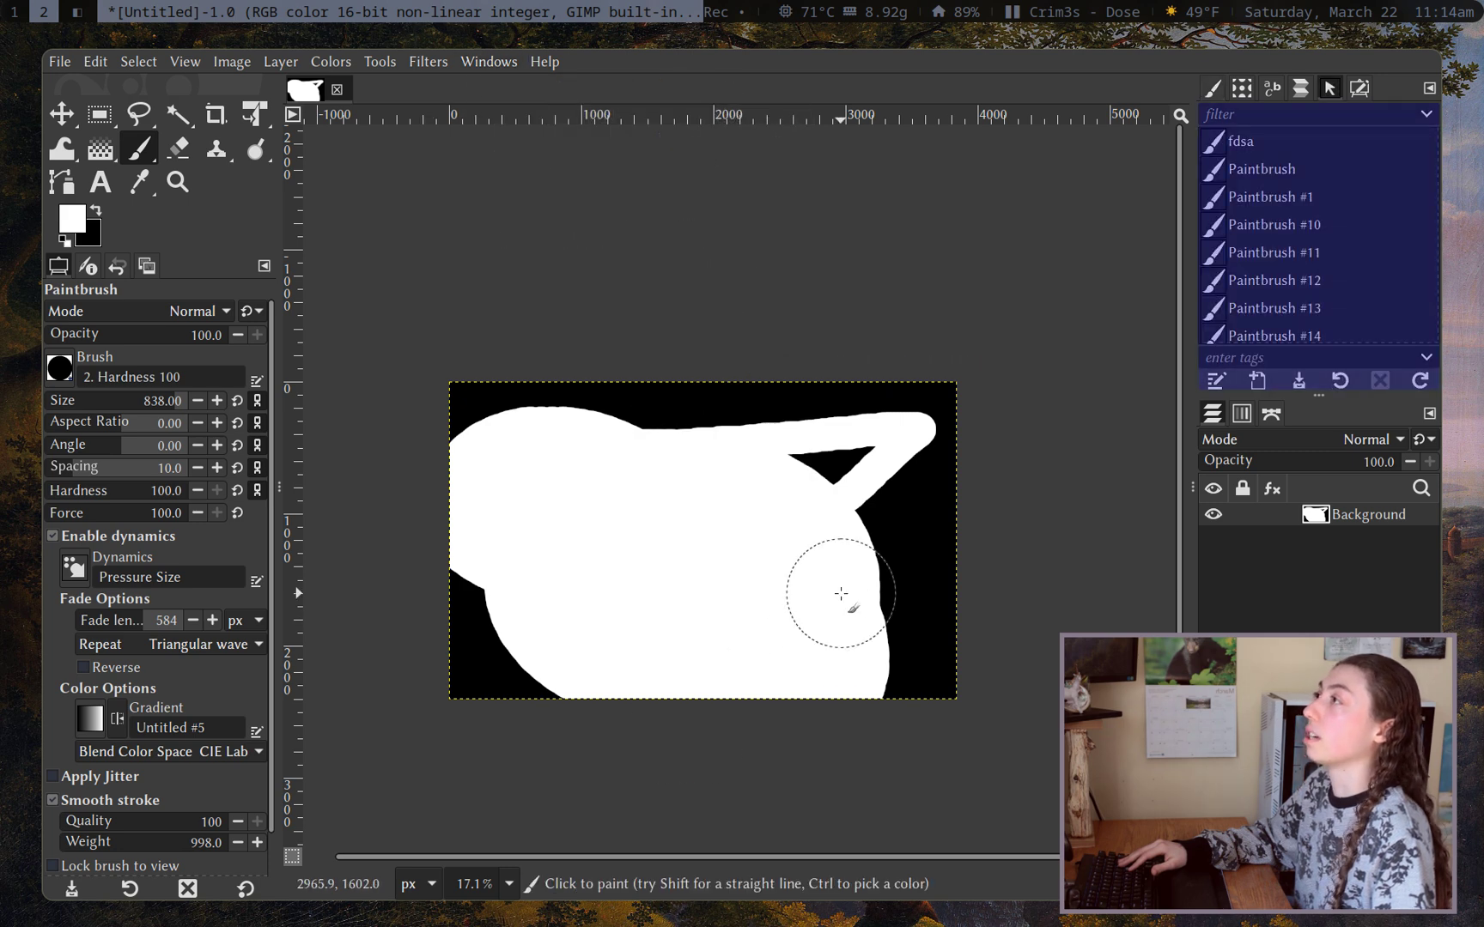
pyautogui.click(1259, 383)
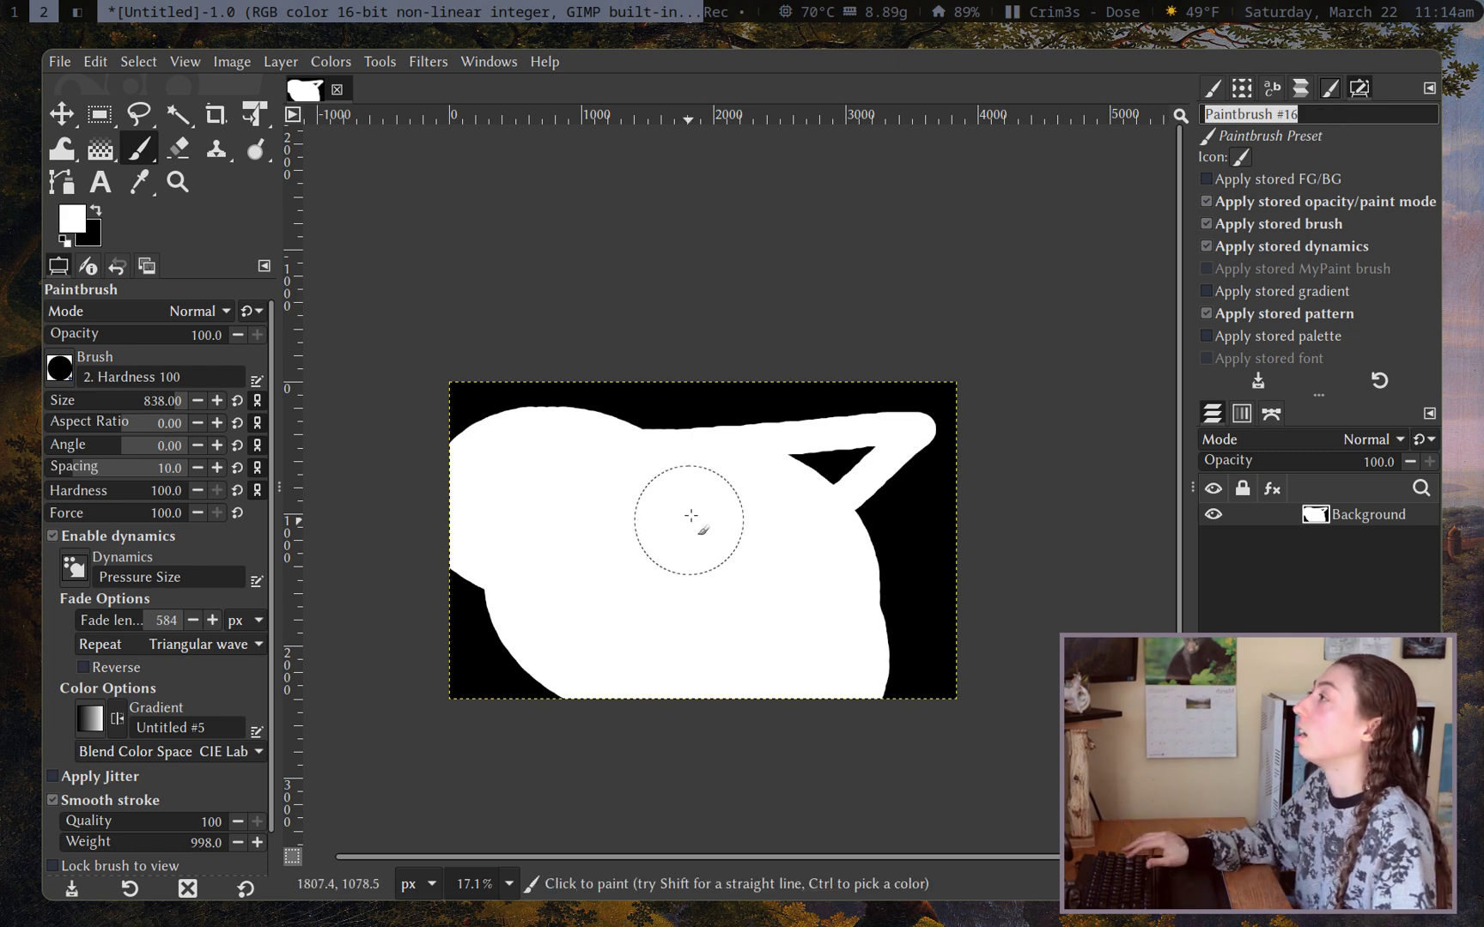
pyautogui.scroll(1, 696, 511)
pyautogui.write('g')
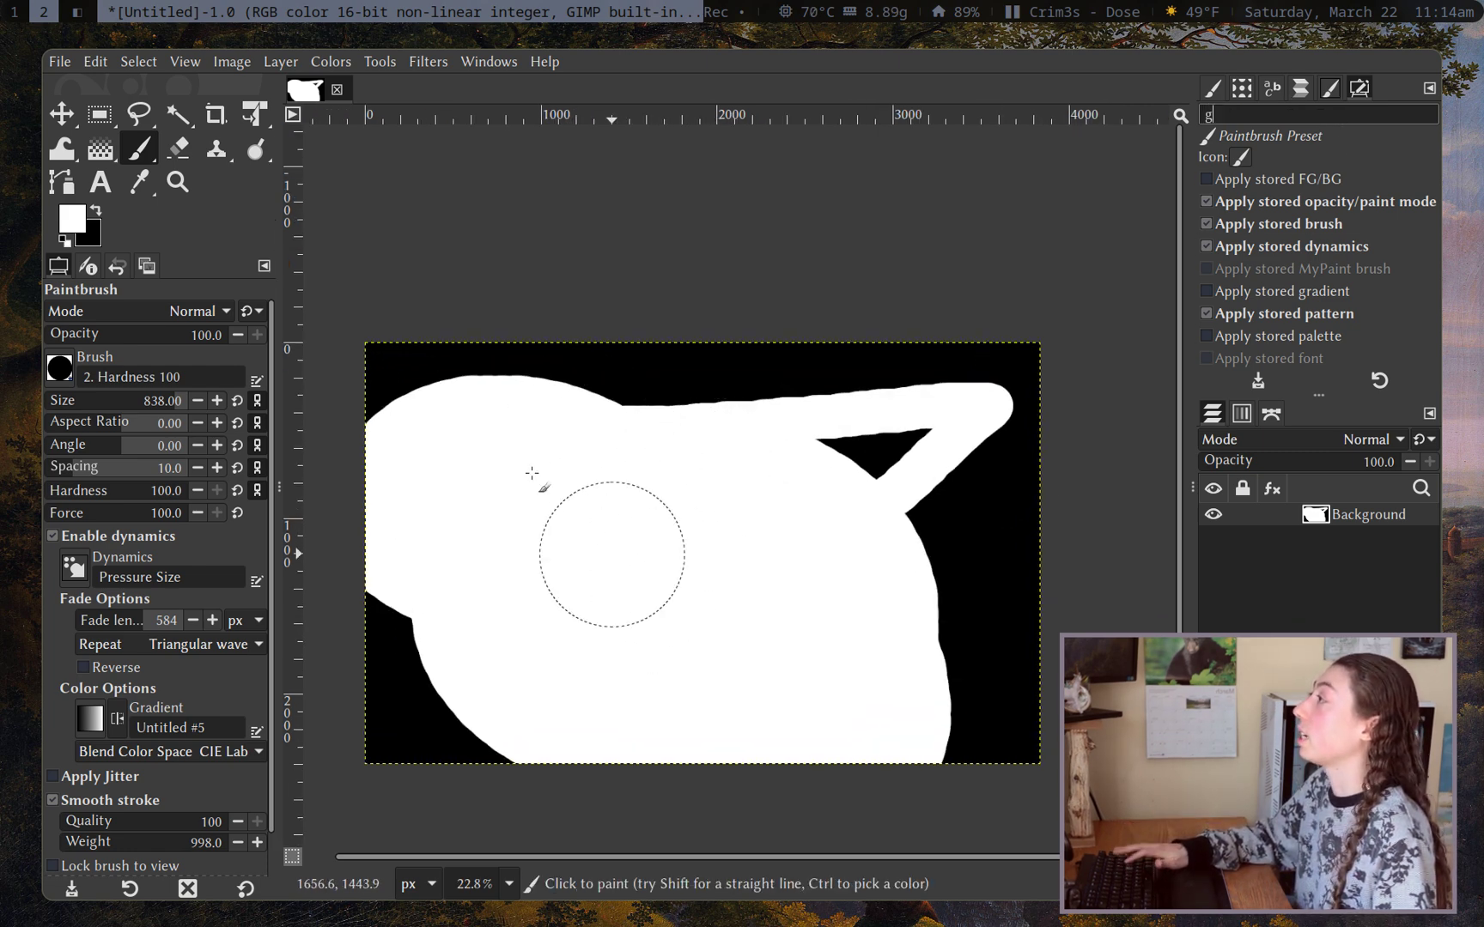
pyautogui.press('Escape')
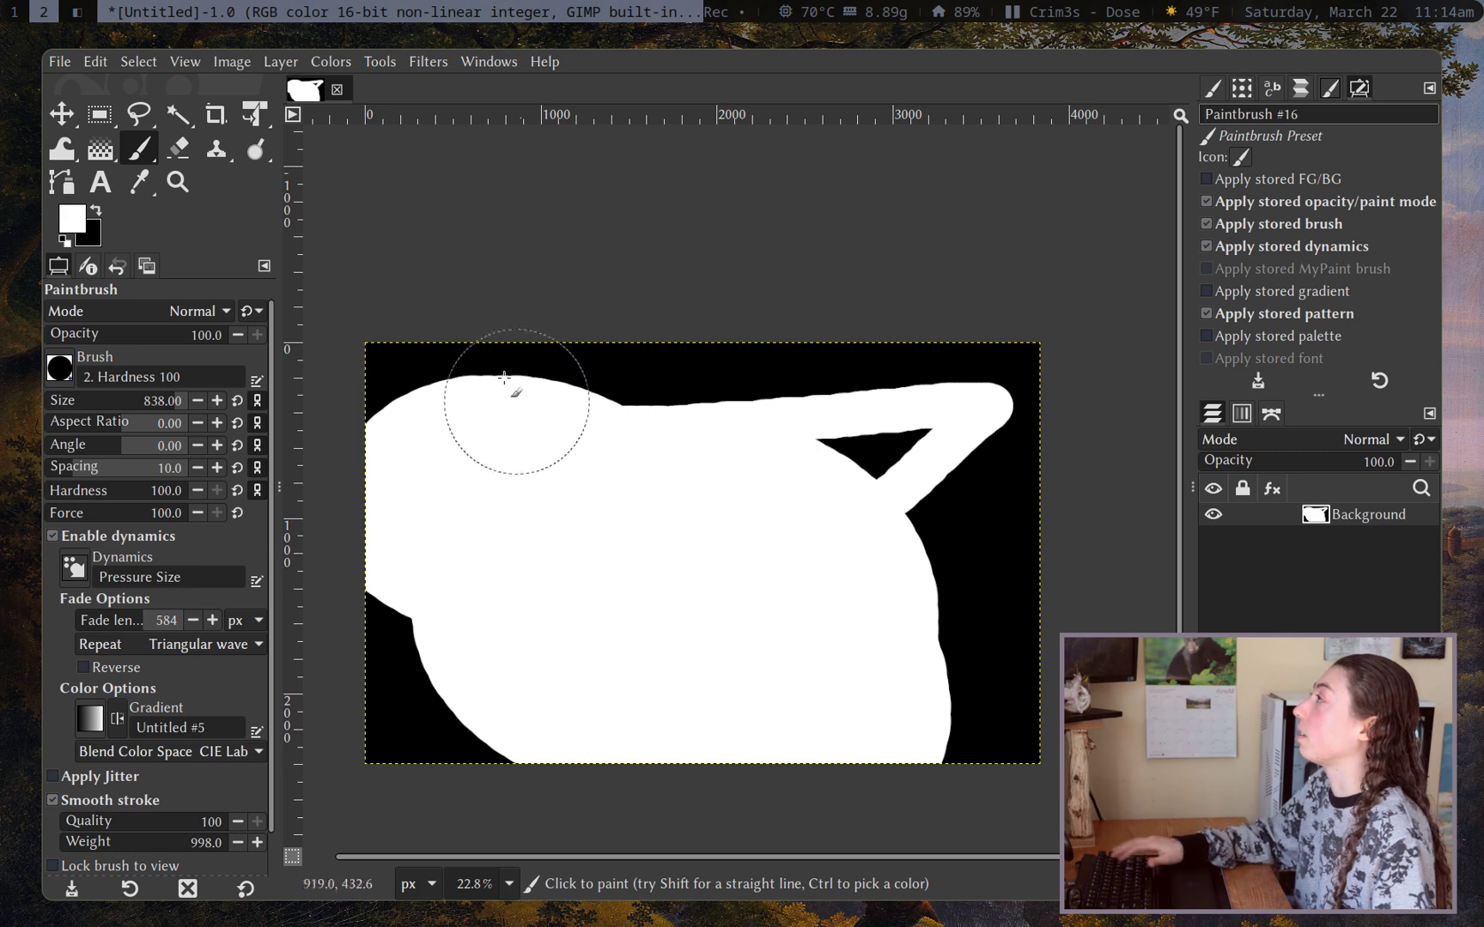
# With the Gradient tool, draw a linear black-to-white gradient from the upper-left area to about X 3529, Y 1038 px
pyautogui.rightClick(775, 448)
pyautogui.press('Escape')
pyautogui.press('g')
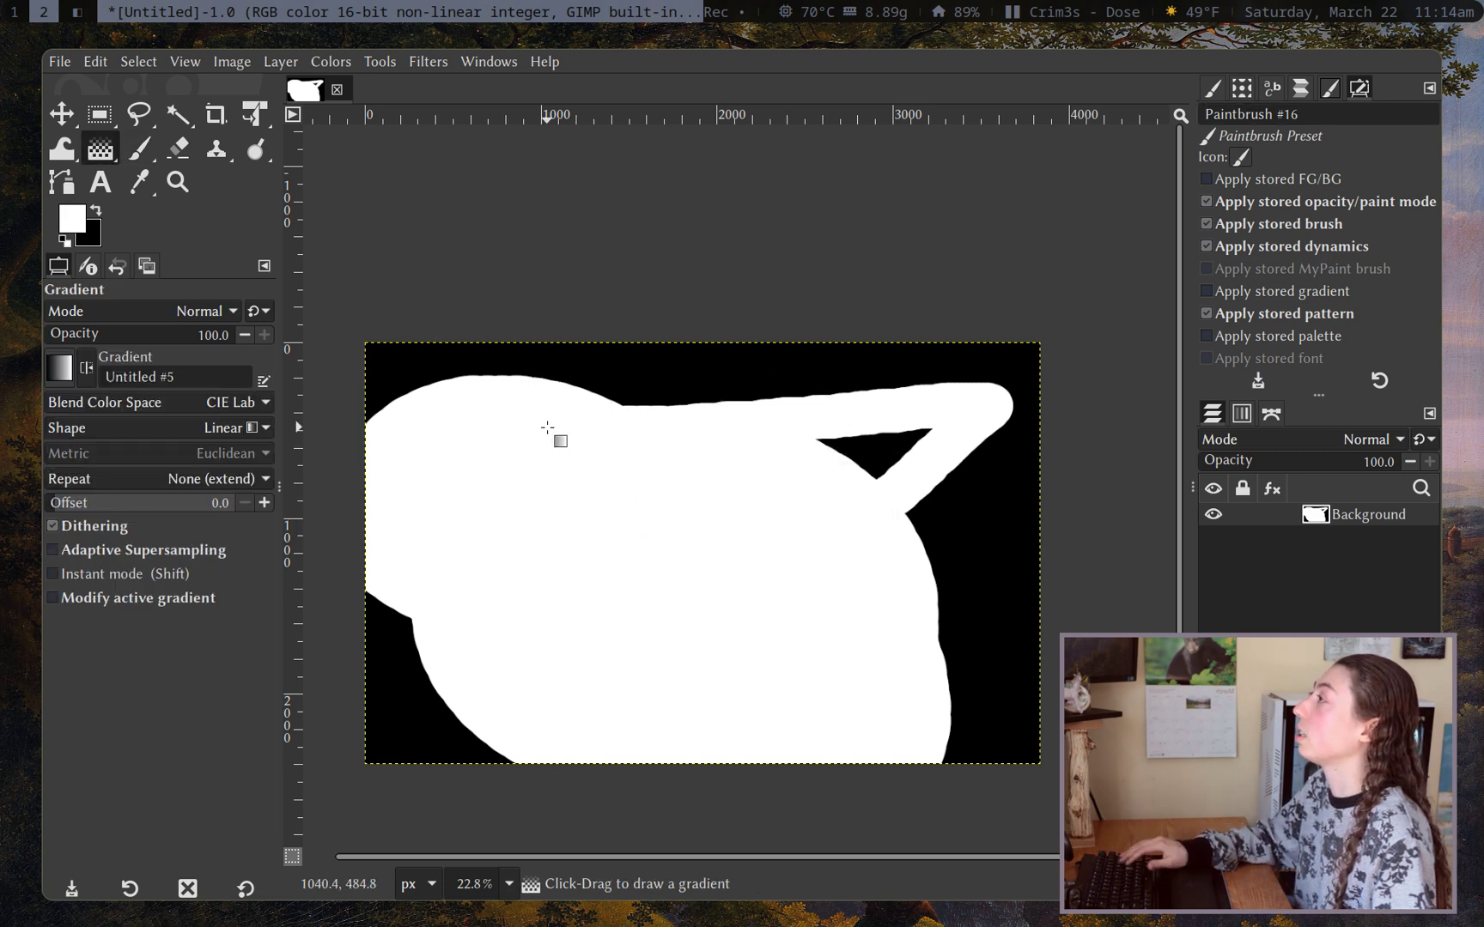
pyautogui.moveTo(435, 399); pyautogui.dragTo(992, 510)
pyautogui.keyDown('ctrl'); pyautogui.scroll(1, 944, 698); pyautogui.keyUp('ctrl')
pyautogui.keyDown('ctrl'); pyautogui.scroll(-2, 571, 478); pyautogui.keyUp('ctrl')
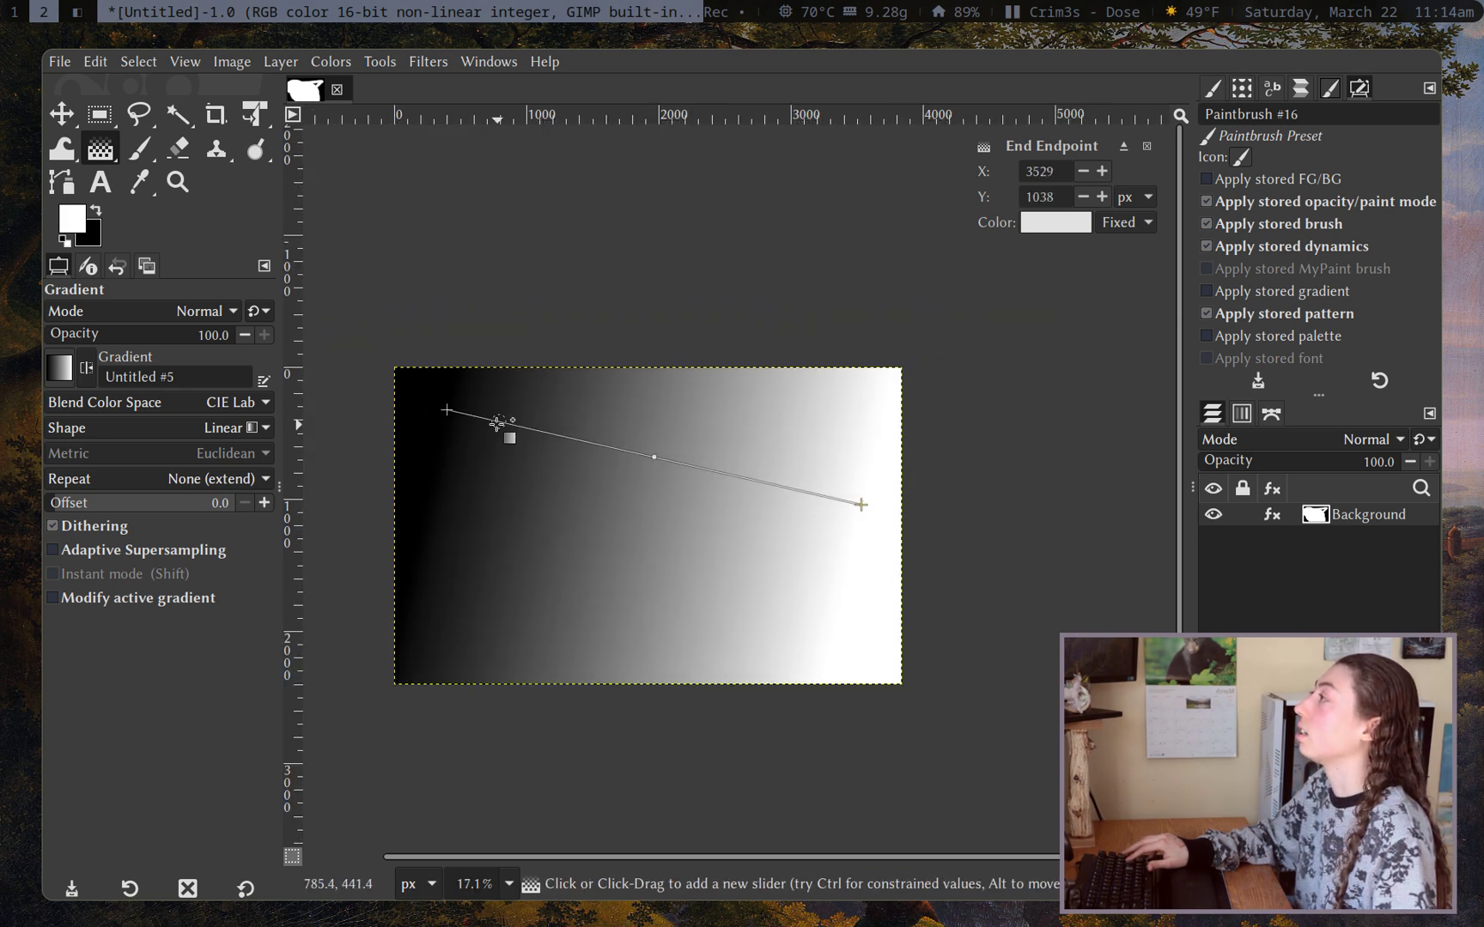
# Move the gradient's start point to the lower-left area and its end point to about X 3285, Y 499 px
pyautogui.moveTo(453, 414); pyautogui.dragTo(461, 645)
pyautogui.moveTo(860, 505); pyautogui.dragTo(832, 434)
pyautogui.scroll(1, 683, 573)
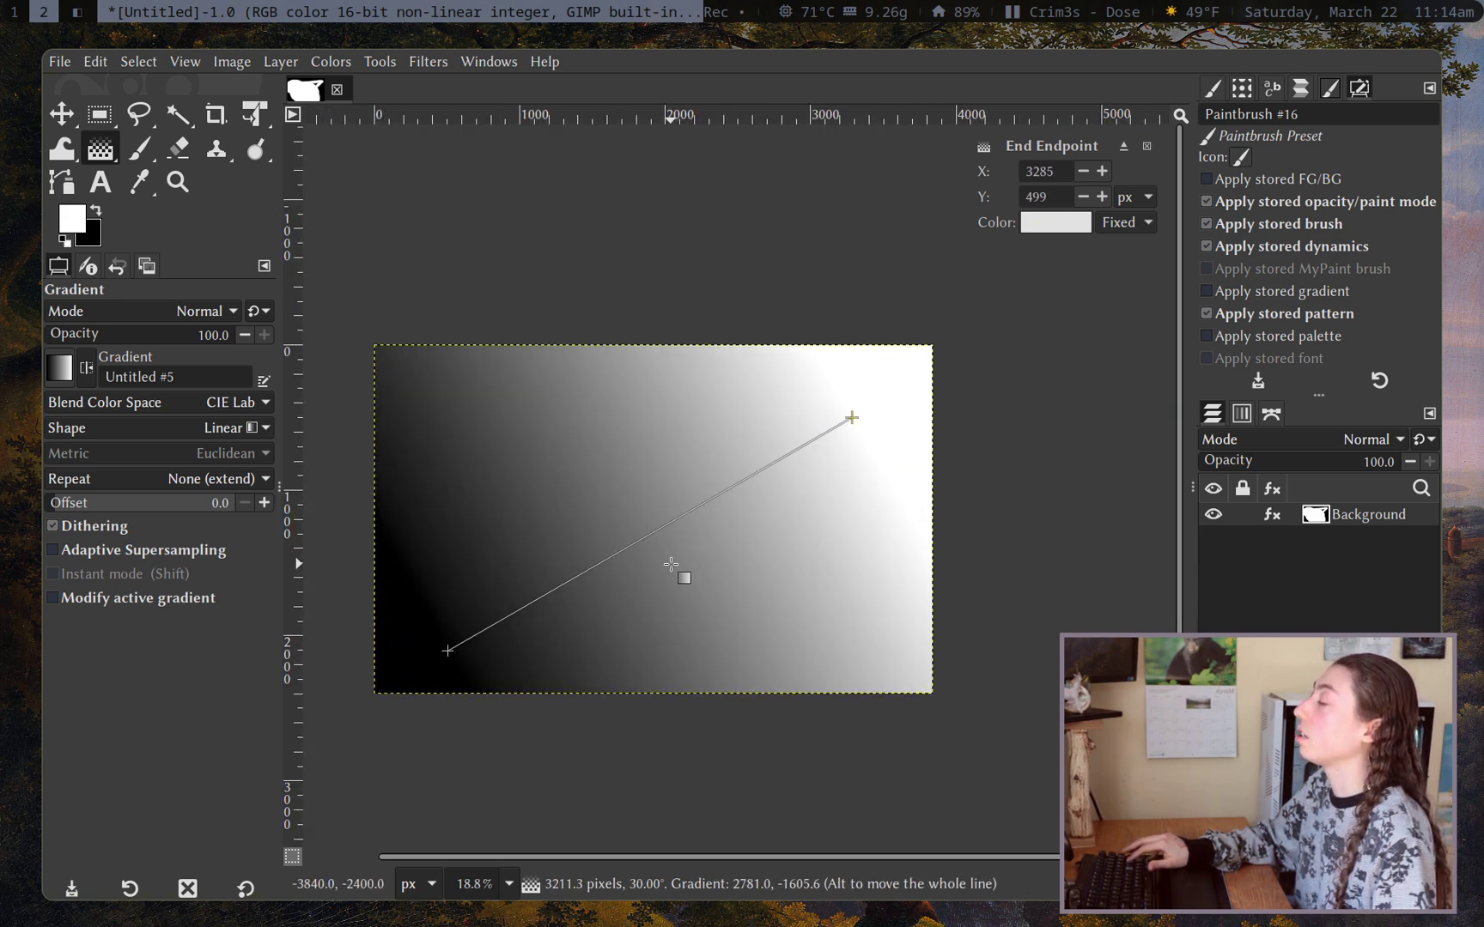
# Open the Gradients dialog, create a new gradient, and look at the color options for its segment
pyautogui.click(502, 62)
pyautogui.moveTo(509, 91)
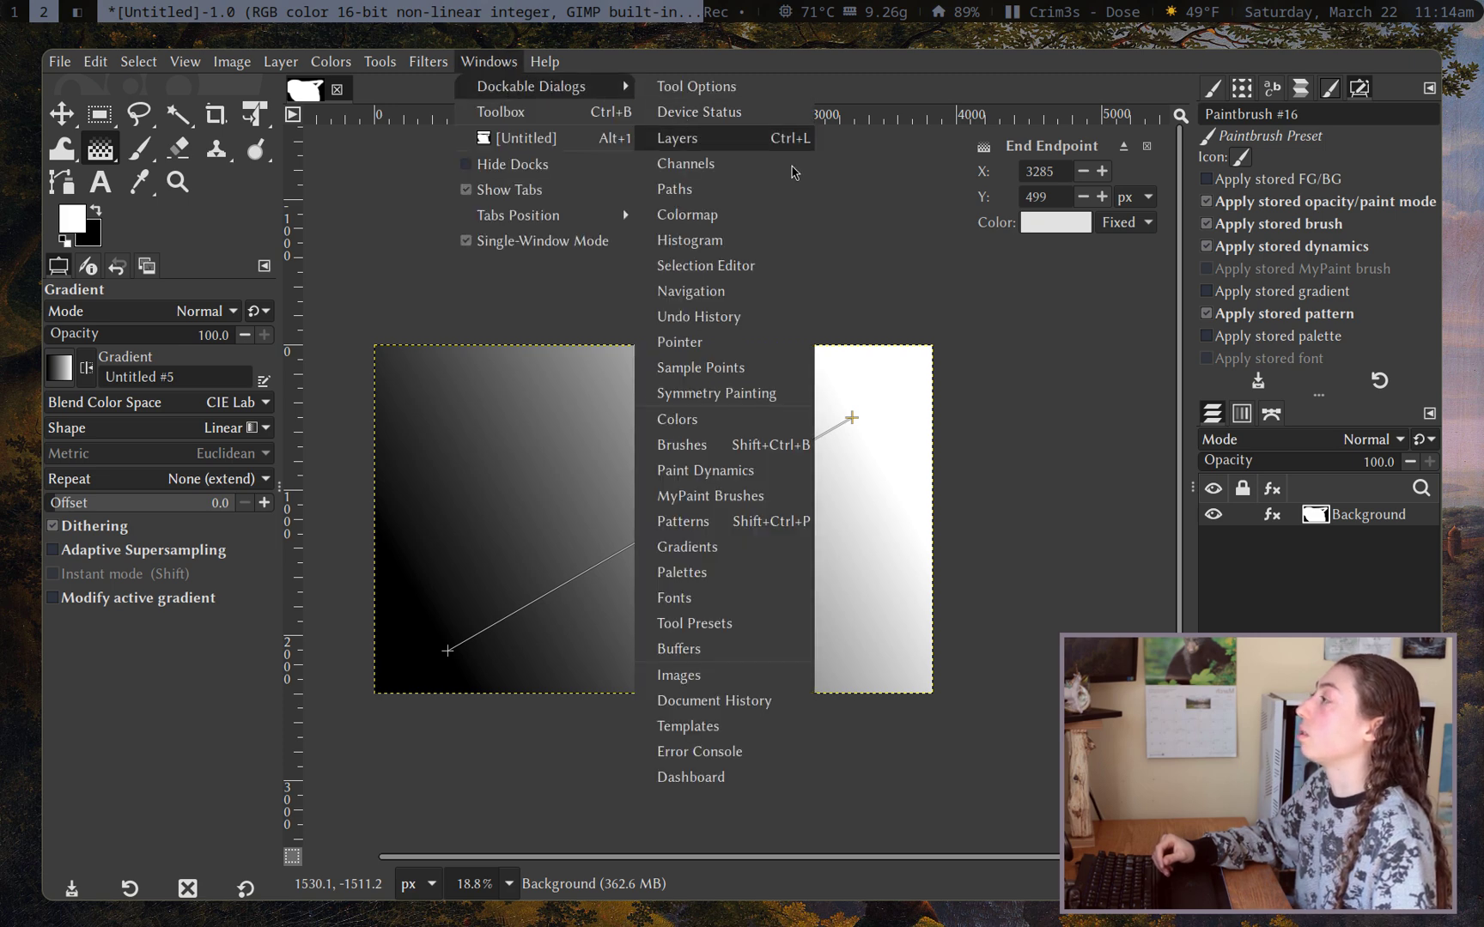
pyautogui.click(740, 547)
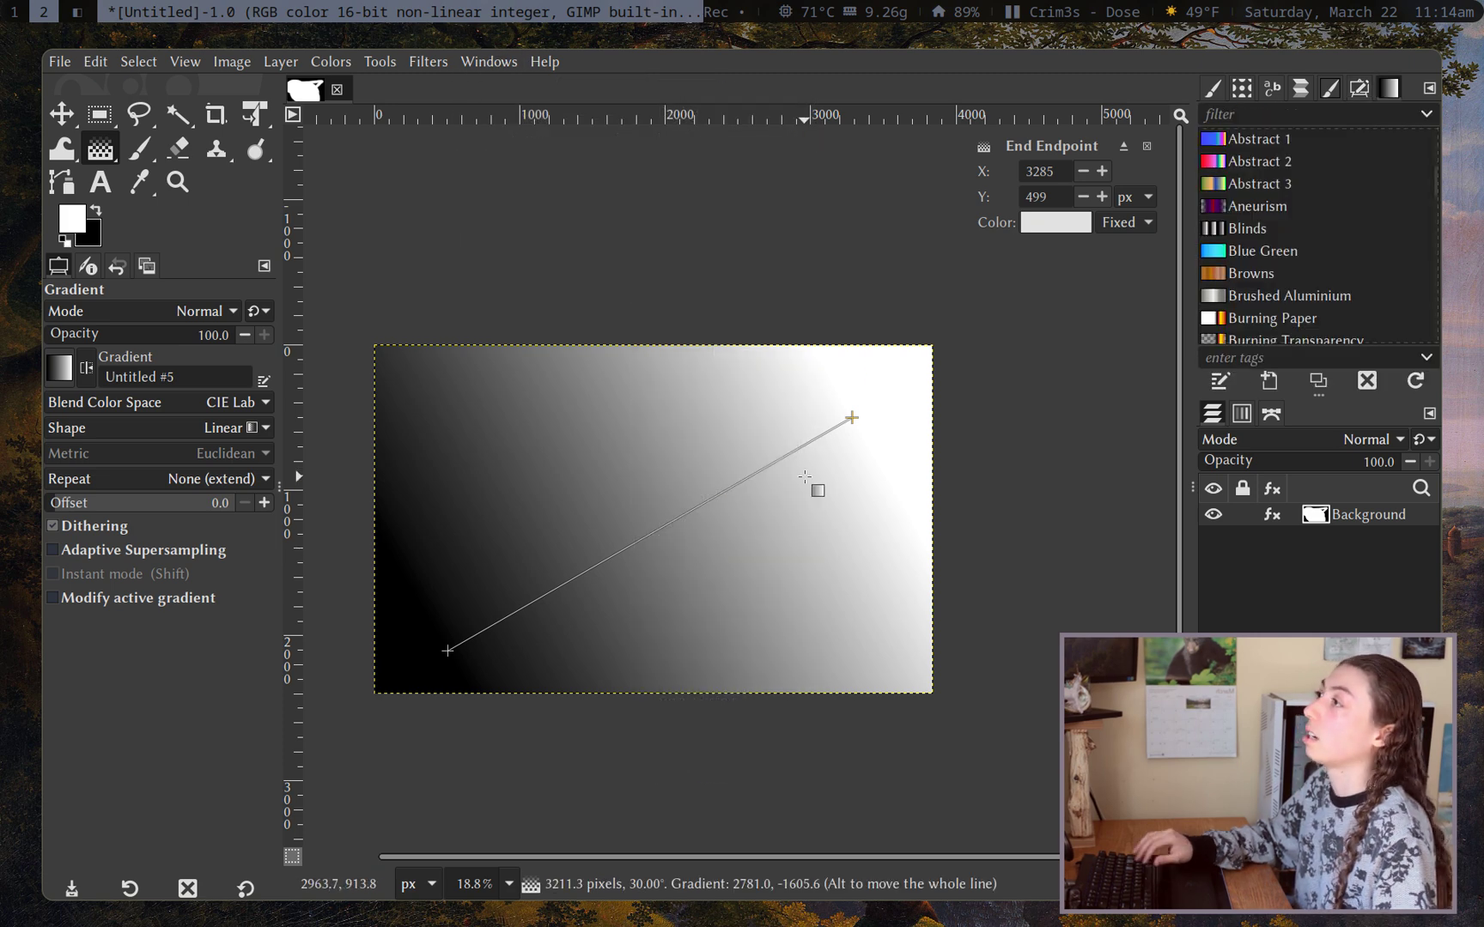
pyautogui.click(1270, 384)
pyautogui.rightClick(1216, 174)
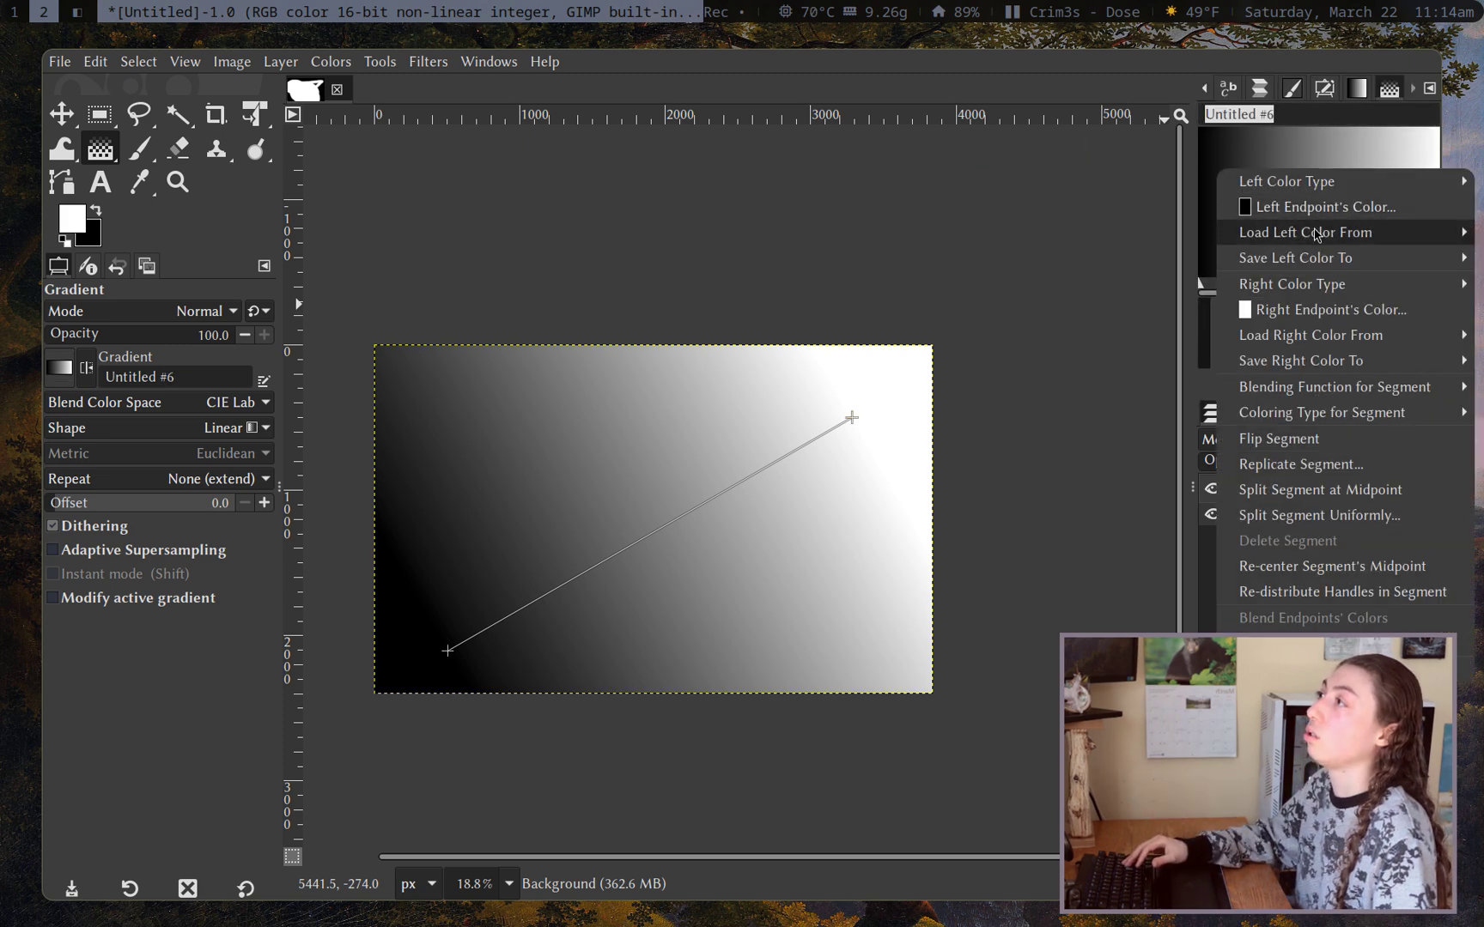
pyautogui.moveTo(1317, 176)
pyautogui.press('Escape')
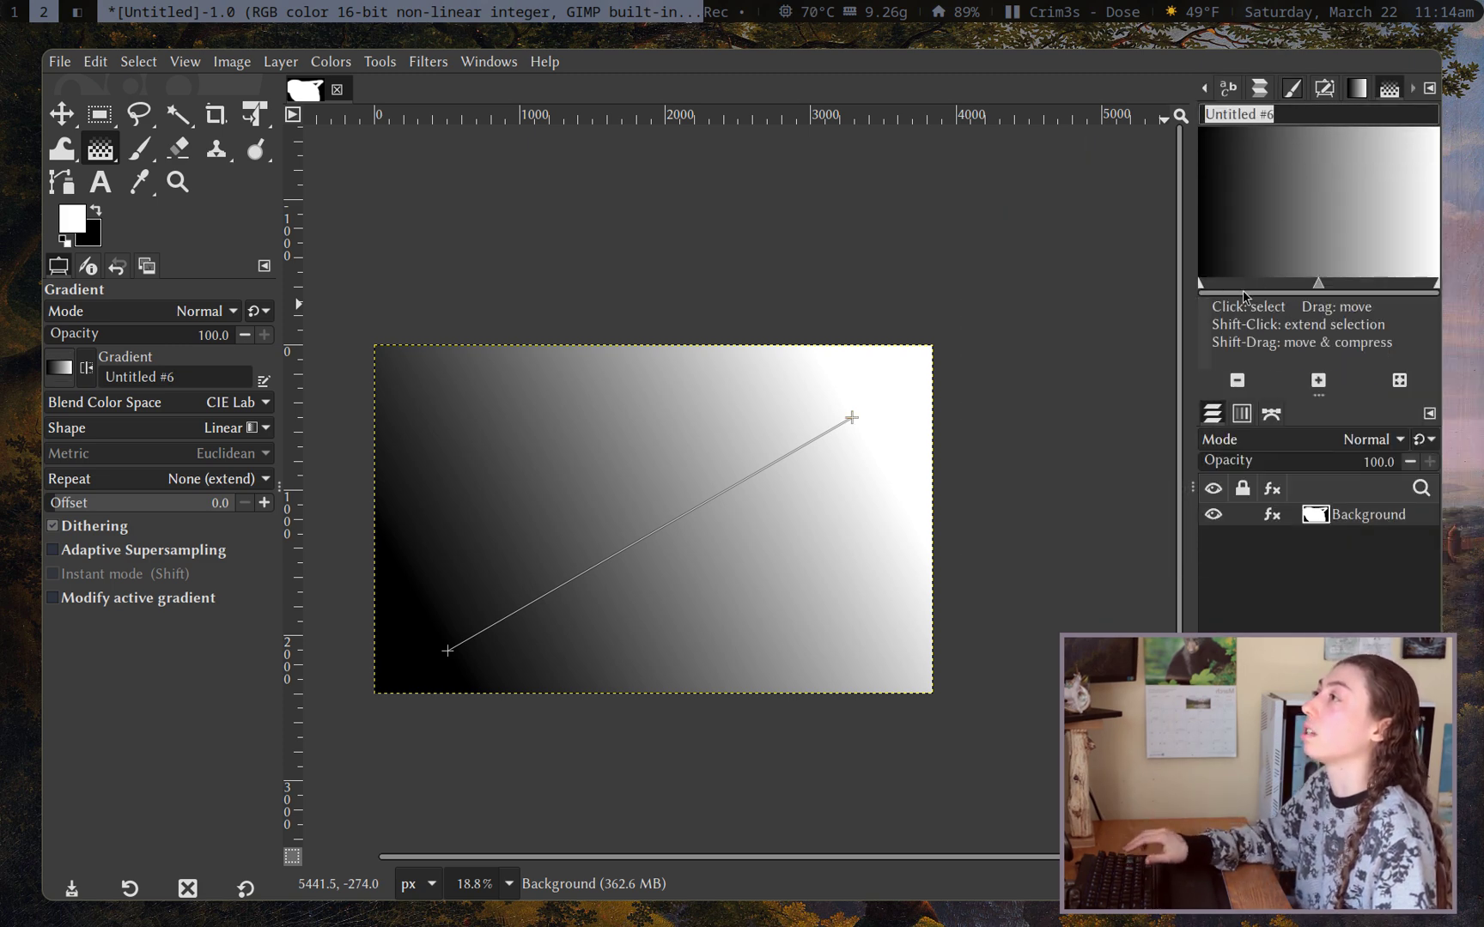
pyautogui.scroll(-1, 675, 458)
pyautogui.moveTo(635, 454); pyautogui.dragTo(672, 501)
pyautogui.scroll(1, 673, 501)
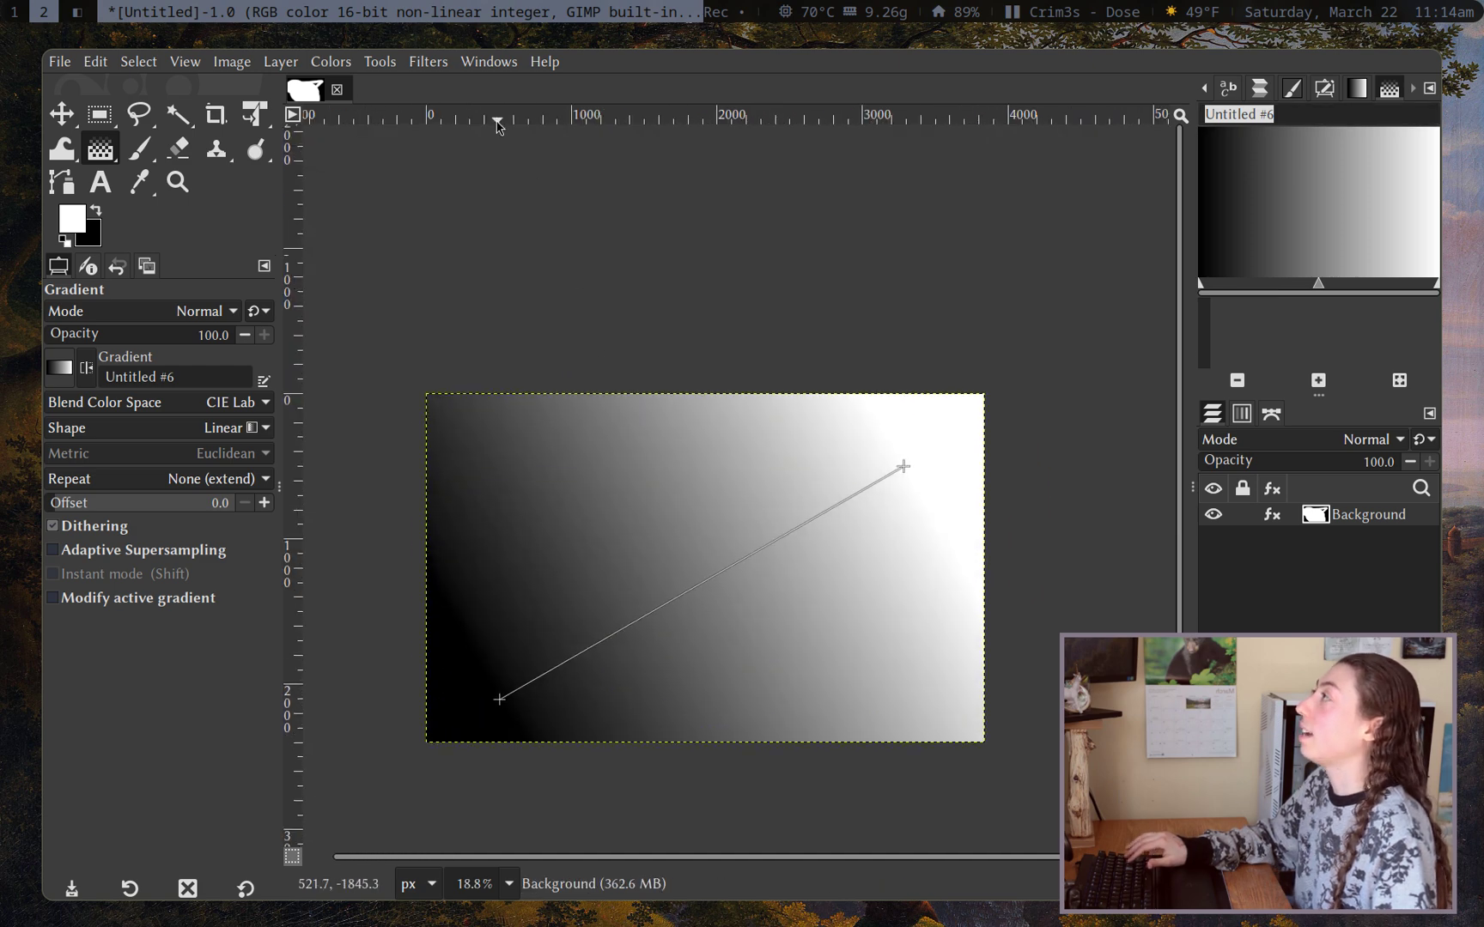
# Bring up the Layers dialog from the dockable dialogs
pyautogui.click(495, 61)
pyautogui.moveTo(532, 86)
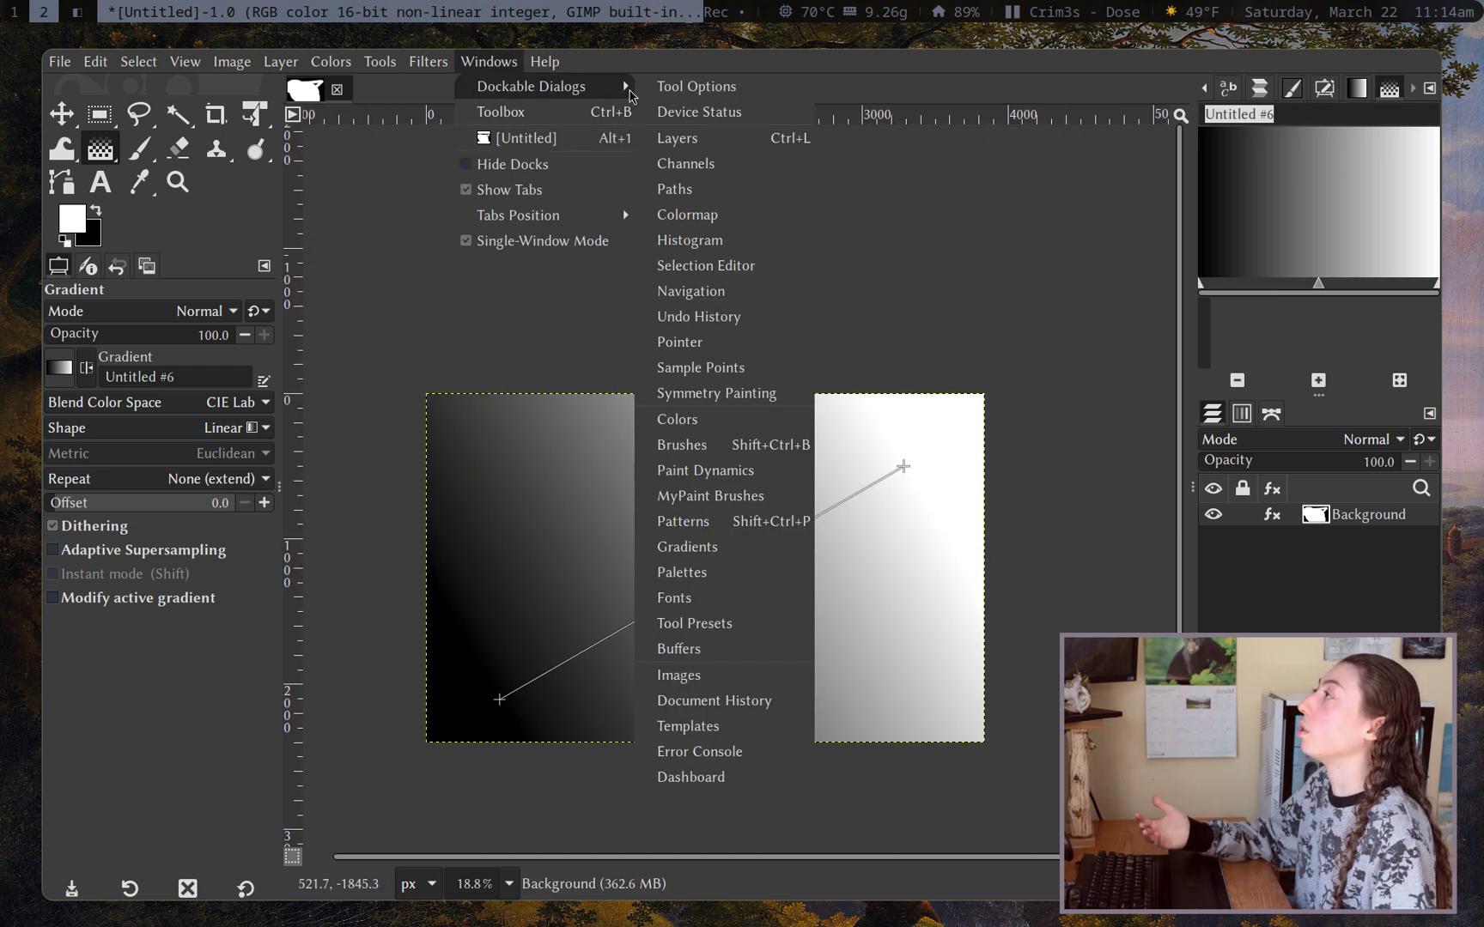
pyautogui.click(705, 144)
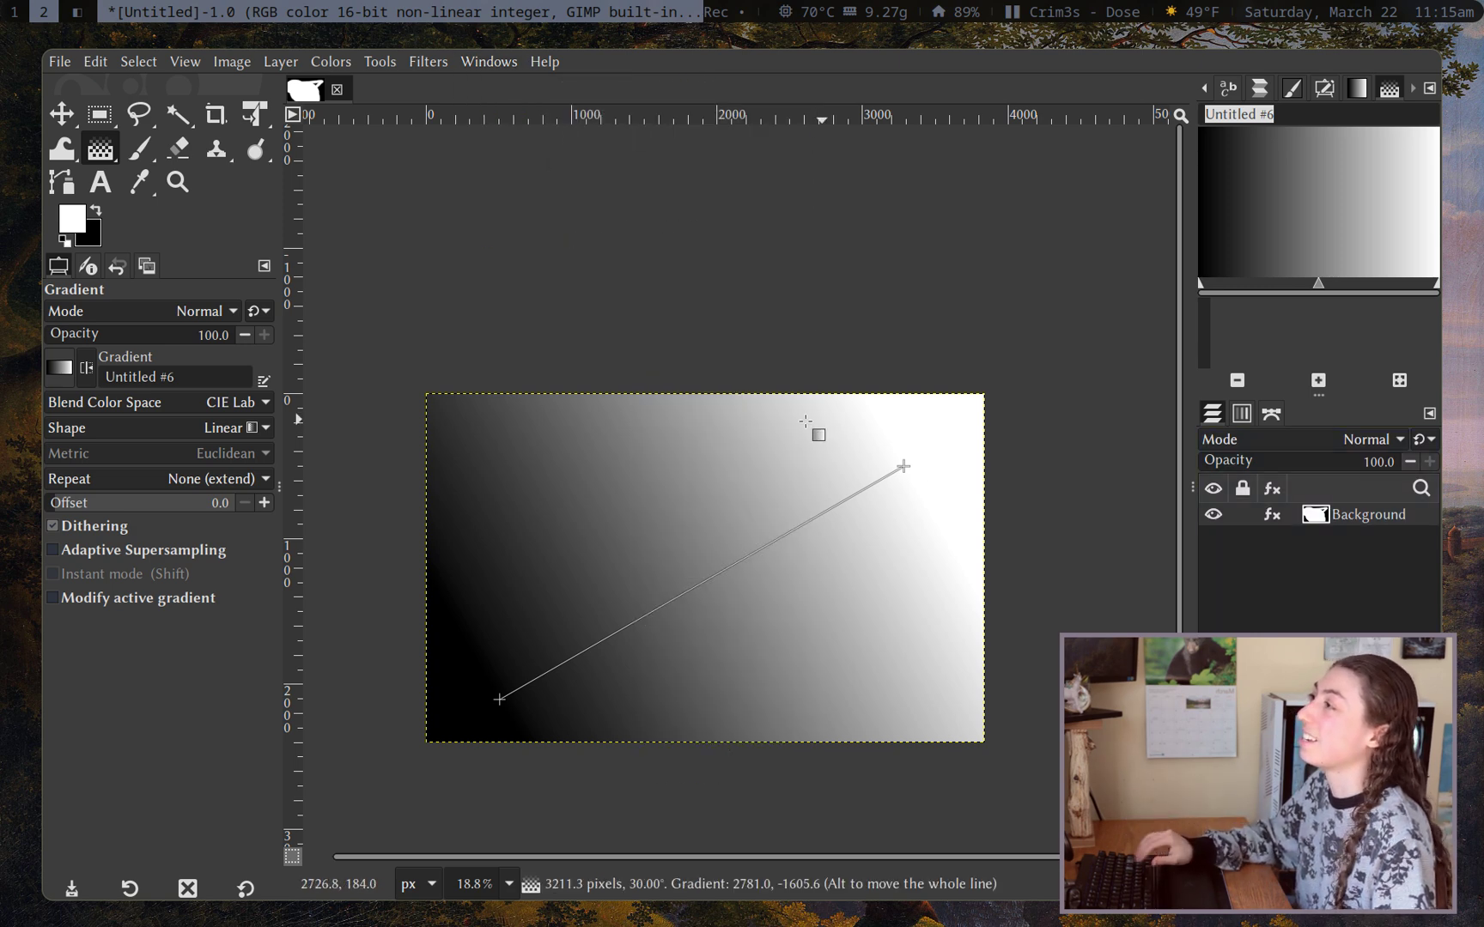
# Cancel the pending gradient on the Background layer
pyautogui.scroll(-2, 728, 430)
pyautogui.scroll(3, 728, 425)
pyautogui.press('Escape')
pyautogui.scroll(-2, 615, 480)
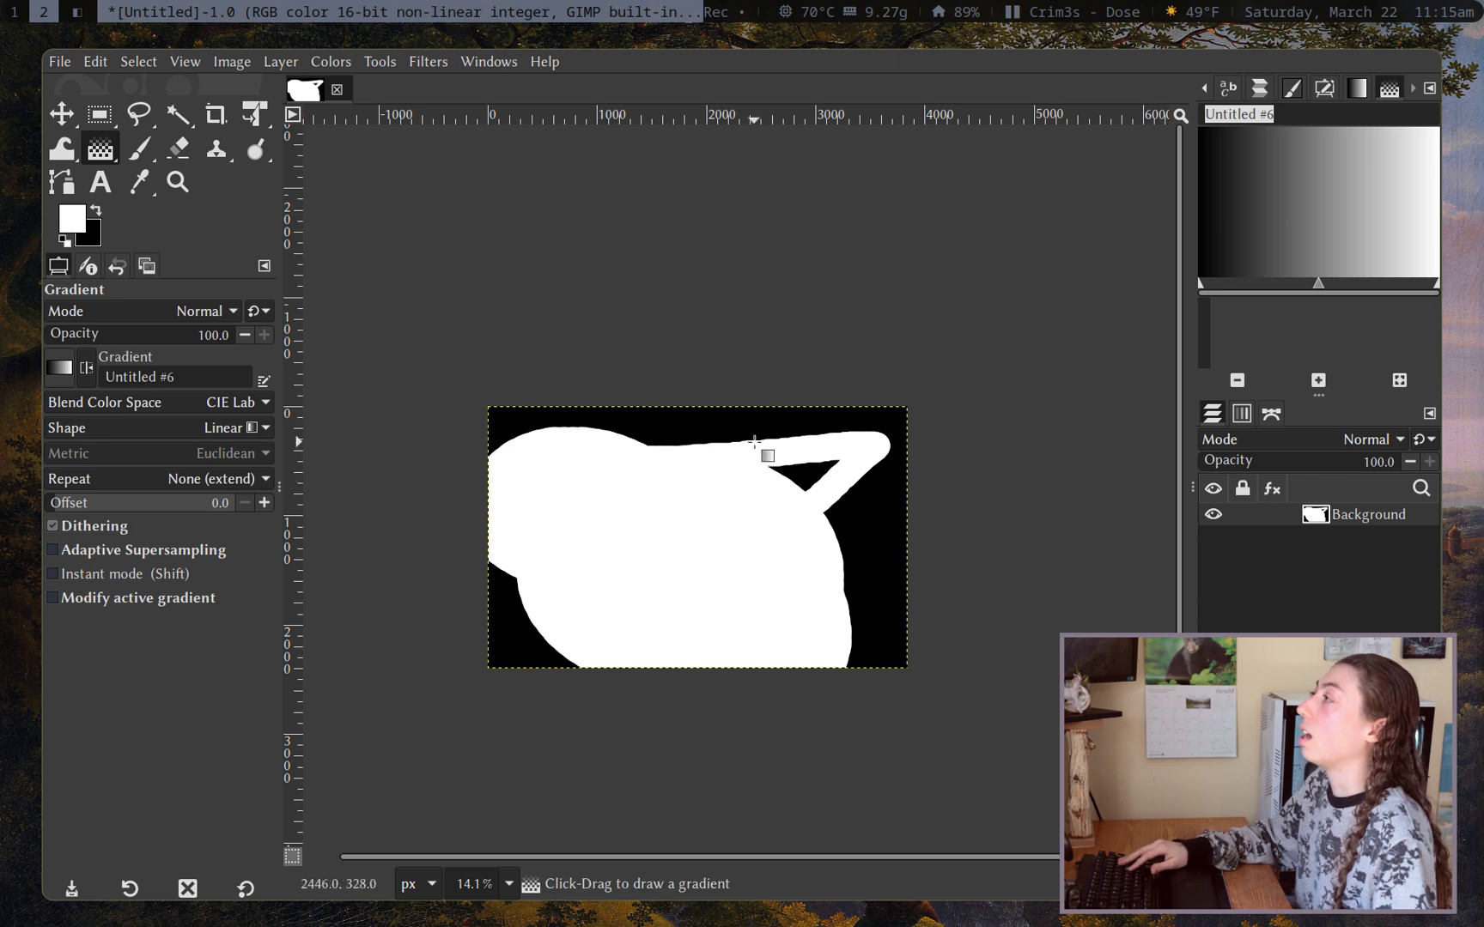
pyautogui.scroll(2, 716, 454)
# Activate the Move tool and paste the copied woodpecker photo into the image as a new layer
pyautogui.press('m')
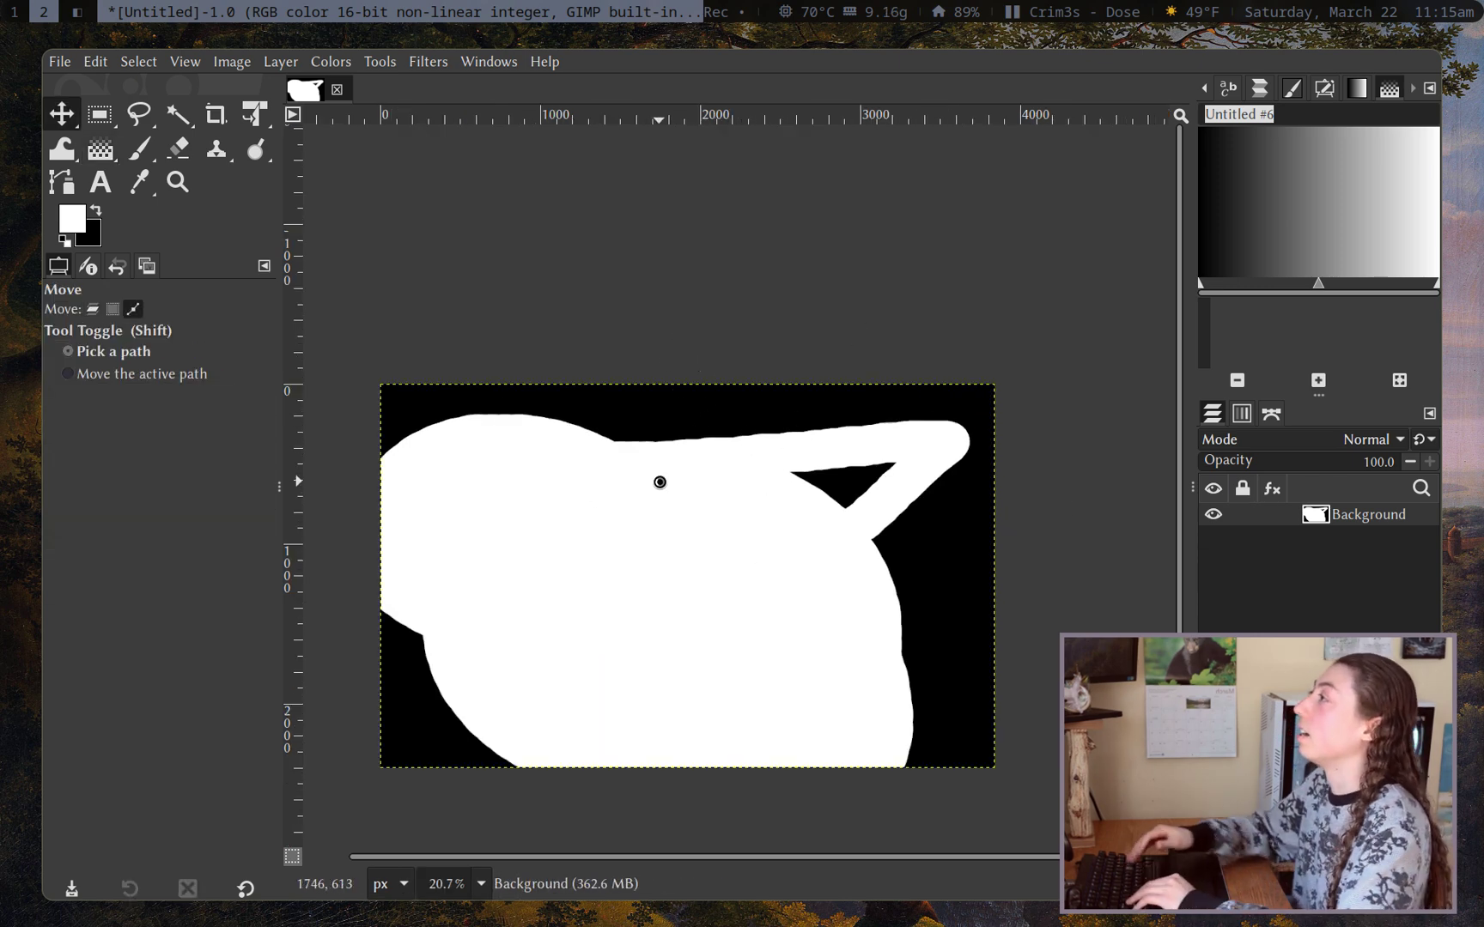
pyautogui.hotkey('ctrl', 'v')
pyautogui.scroll(2, 659, 482)
pyautogui.scroll(10, 661, 485)
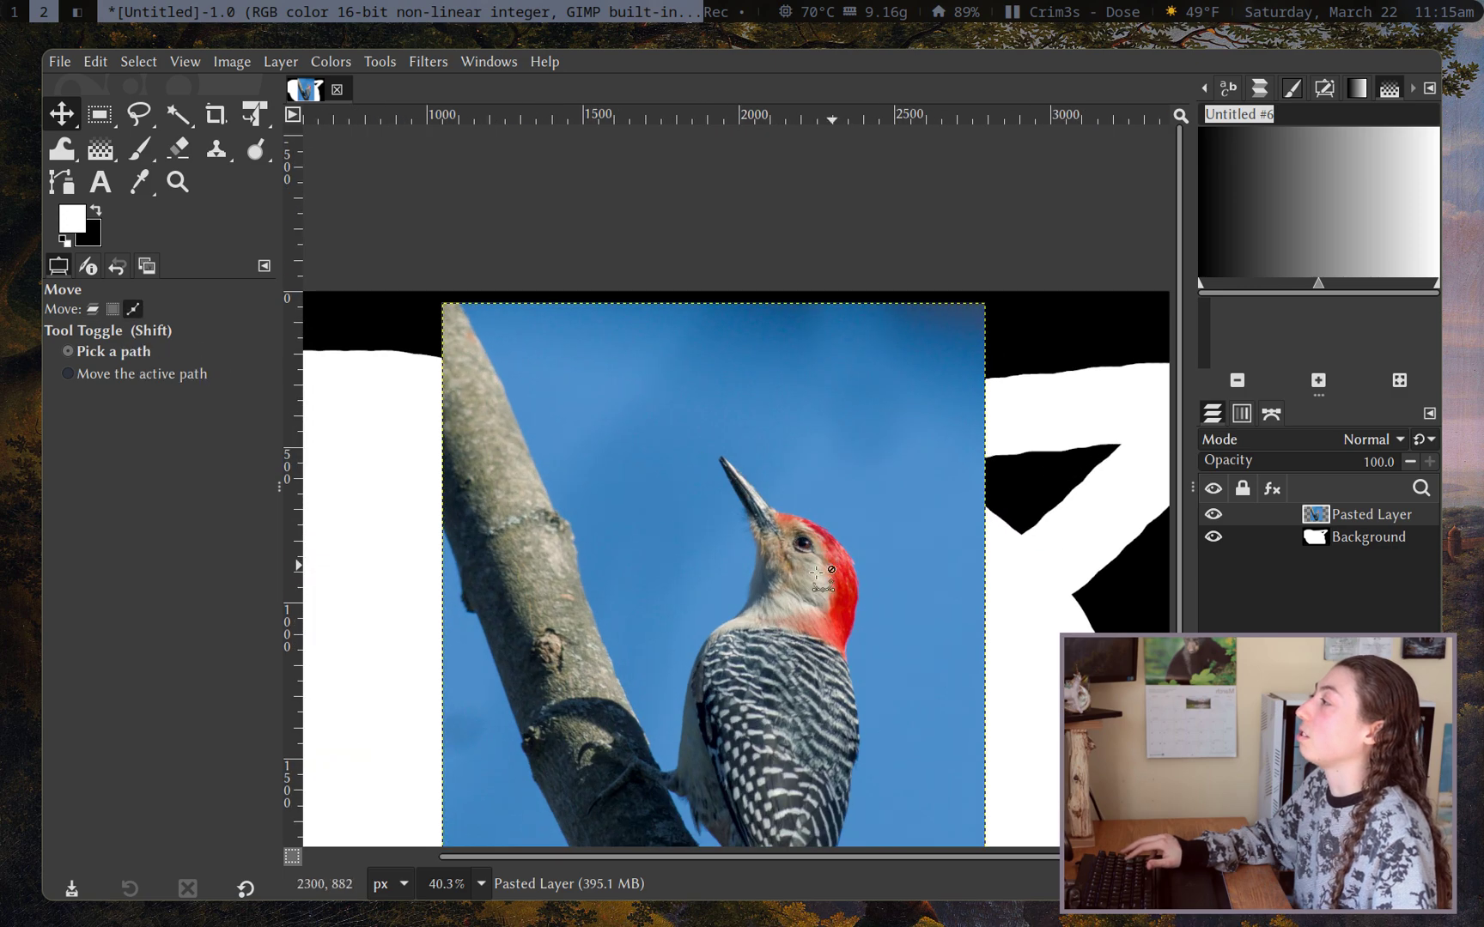
# Examine the pasted woodpecker photo up close and in relation to the whole canvas
pyautogui.scroll(-3, 787, 534)
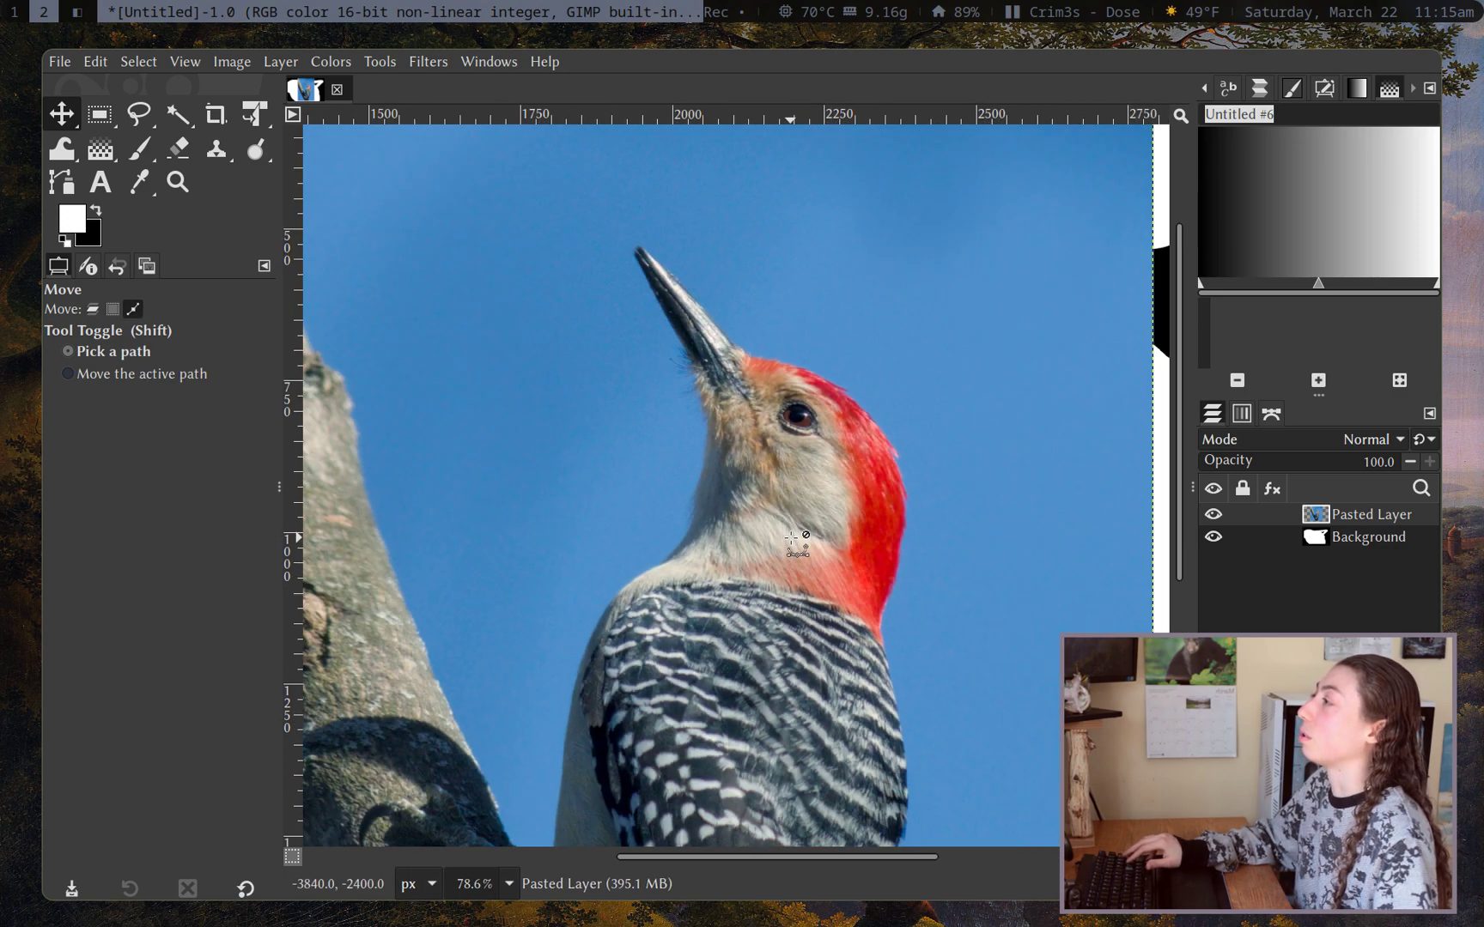
pyautogui.scroll(-7, 769, 550)
pyautogui.moveTo(772, 622); pyautogui.dragTo(762, 557)
pyautogui.scroll(5, 654, 494)
pyautogui.scroll(-4, 674, 439)
pyautogui.scroll(2, 839, 432)
pyautogui.scroll(-3, 839, 431)
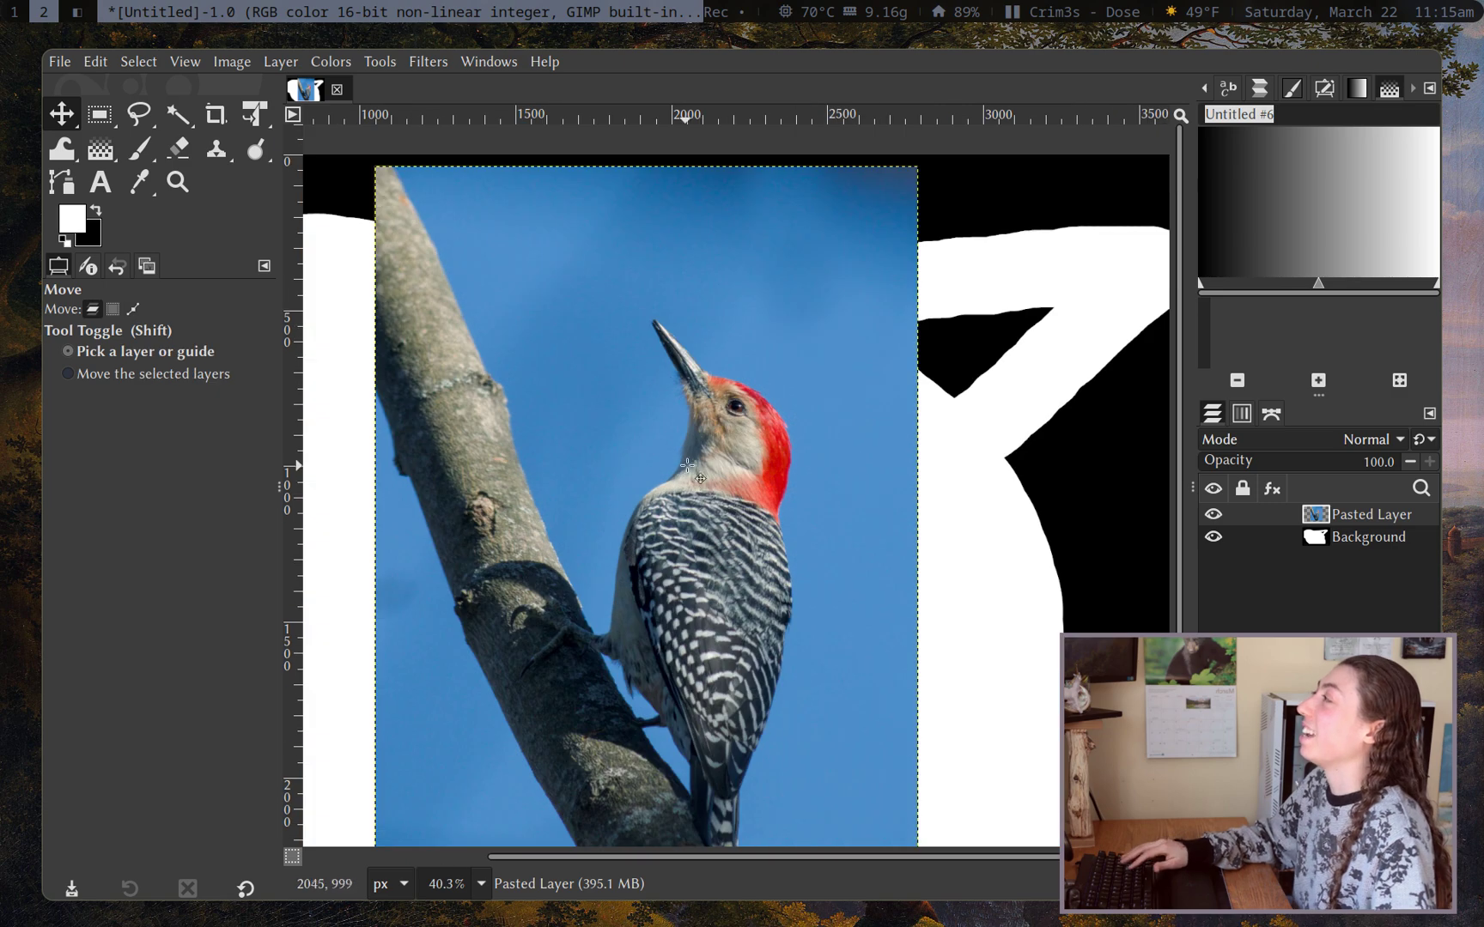
pyautogui.scroll(-3, 644, 339)
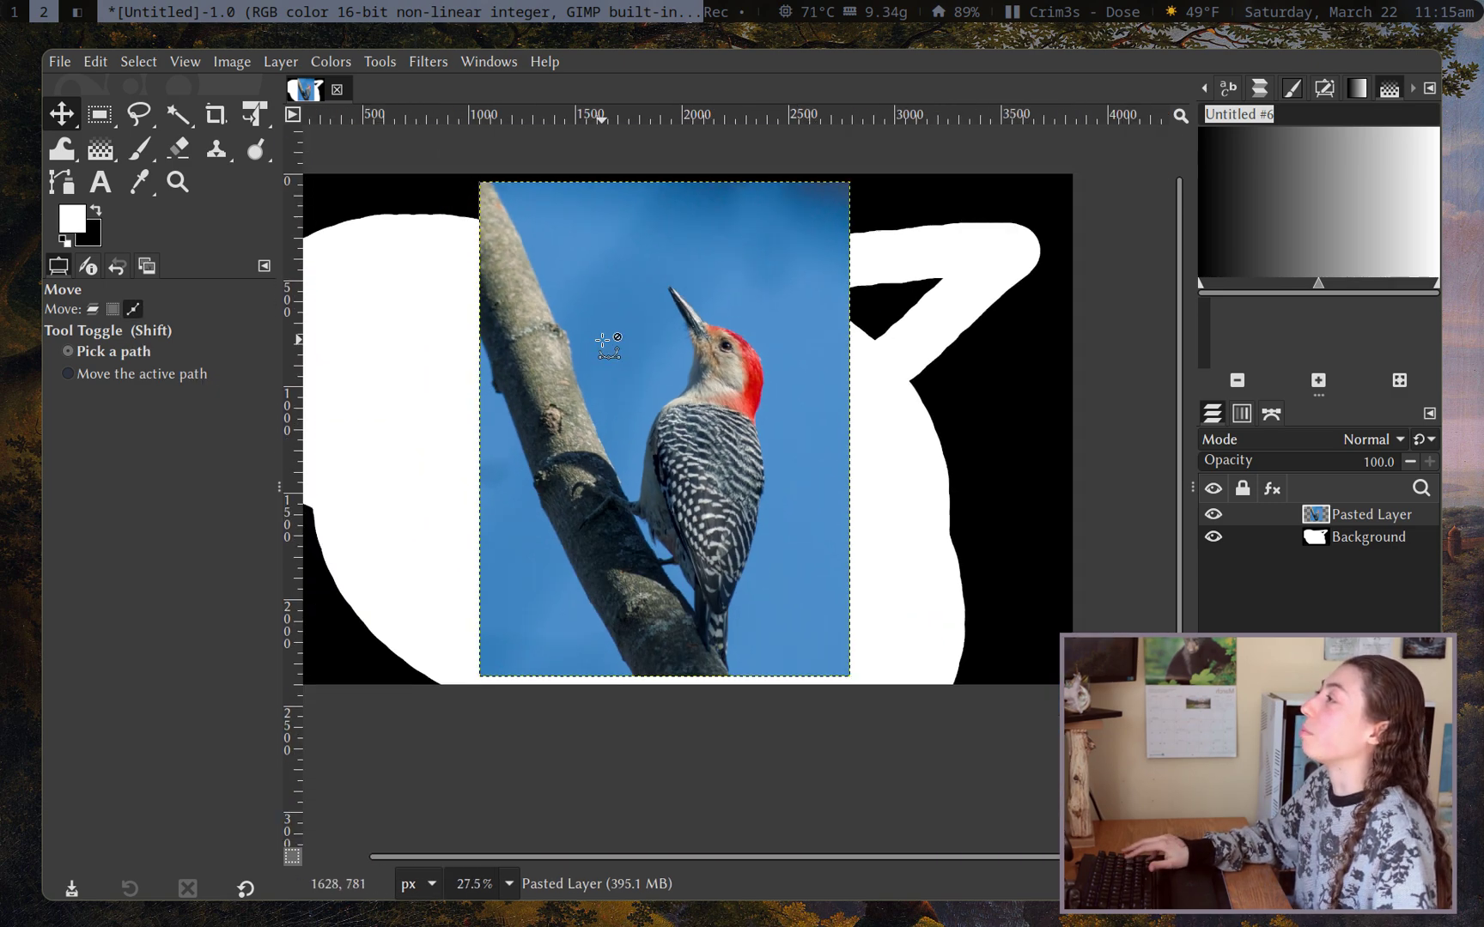
pyautogui.scroll(2, 653, 374)
pyautogui.scroll(-1, 679, 404)
pyautogui.scroll(-1, 691, 430)
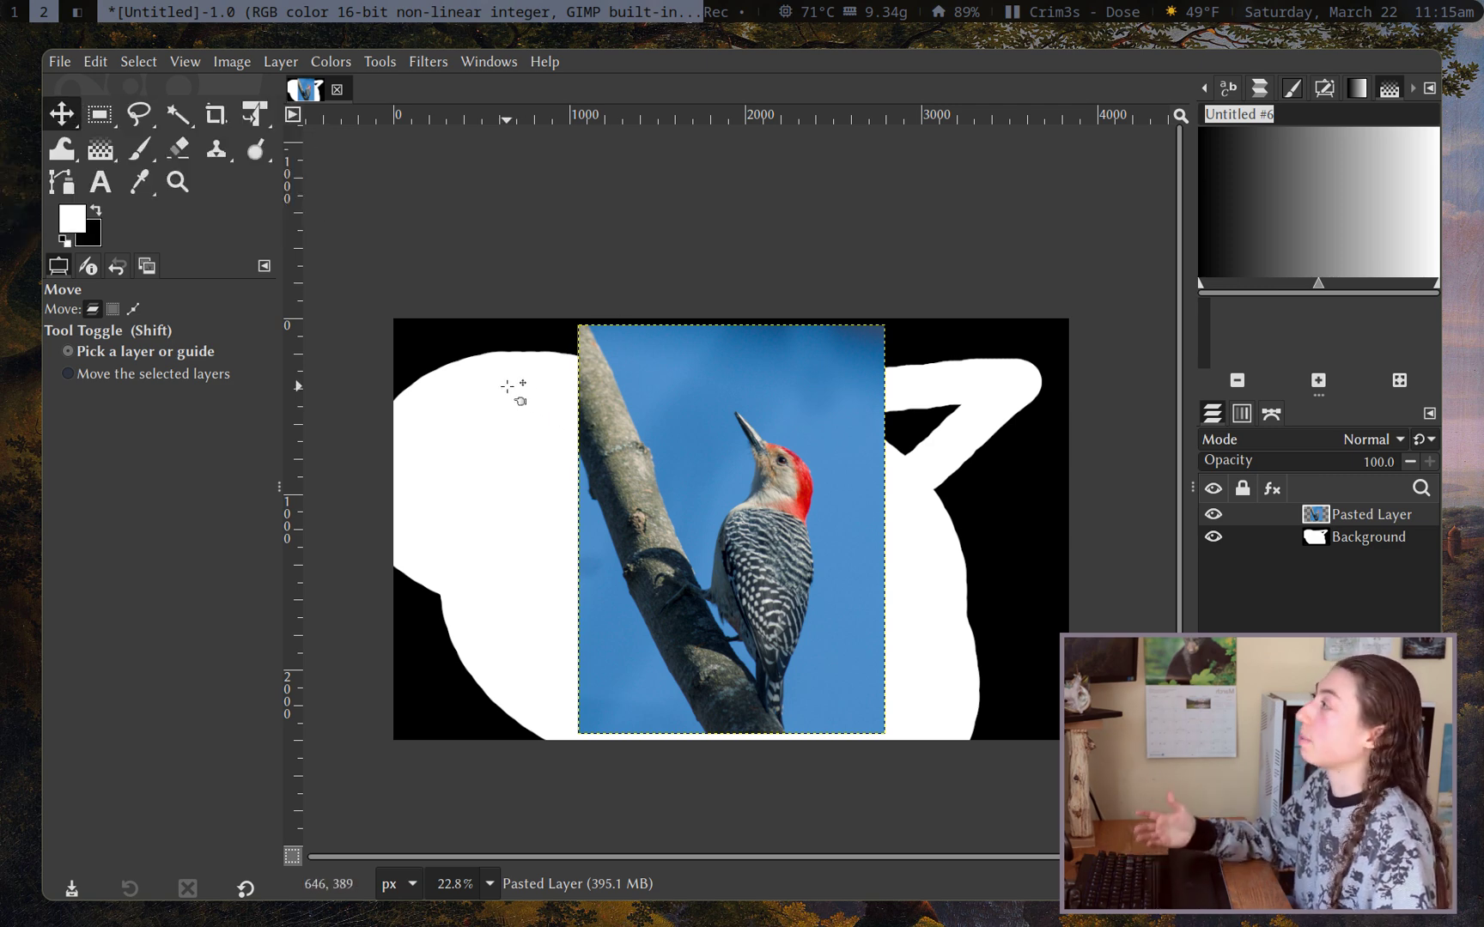
# Try moving the Background and the pasted photo independently with the Move tool, and undo the moves
pyautogui.moveTo(488, 477); pyautogui.dragTo(615, 333)
pyautogui.moveTo(777, 397); pyautogui.dragTo(685, 502)
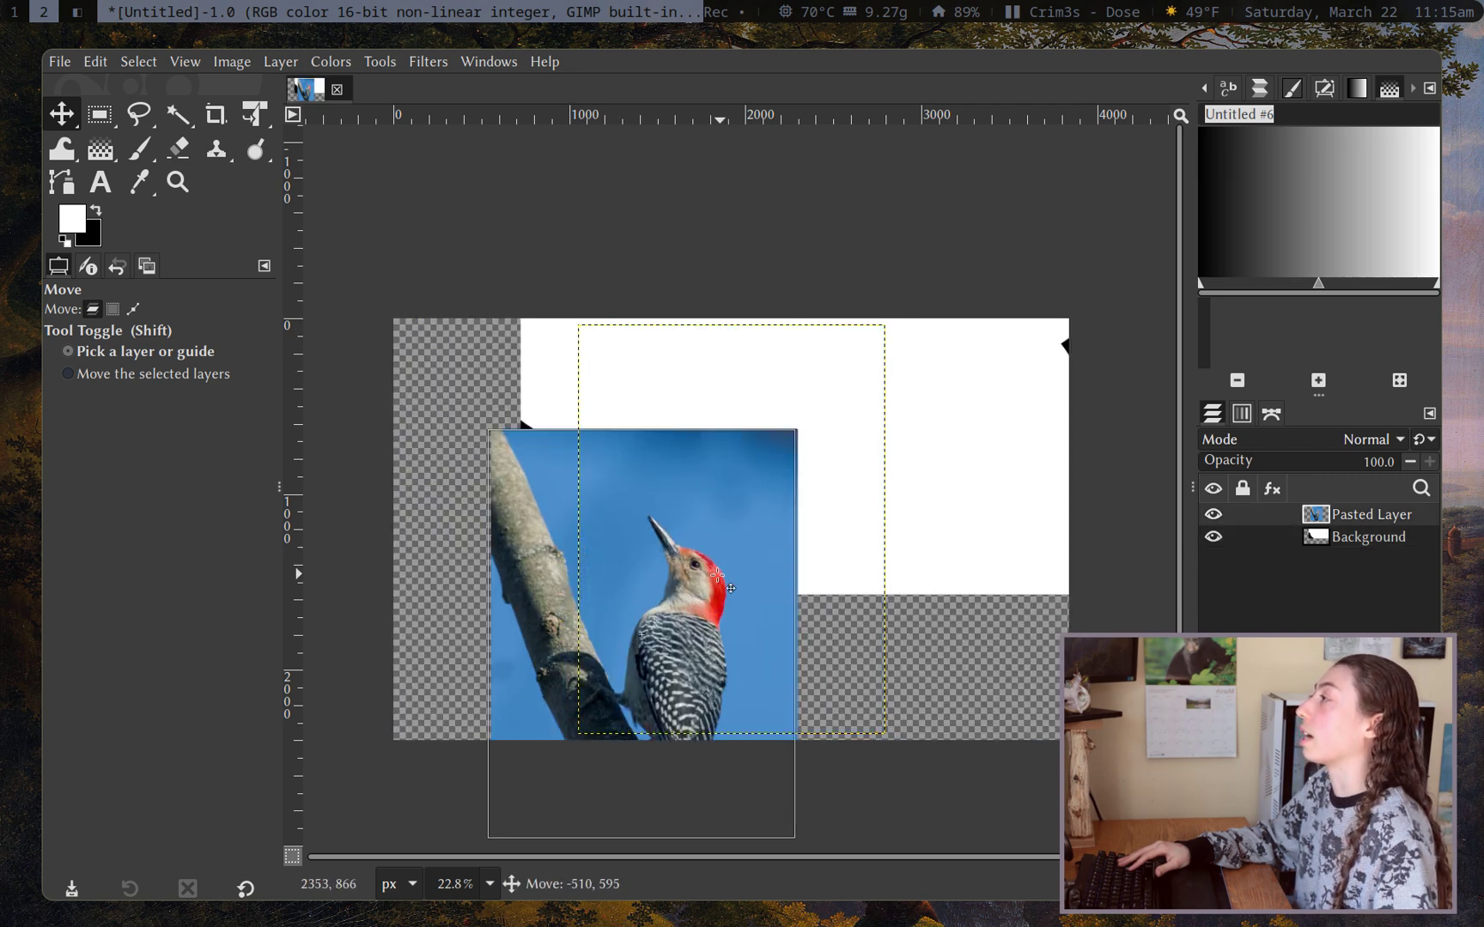
pyautogui.click(923, 405)
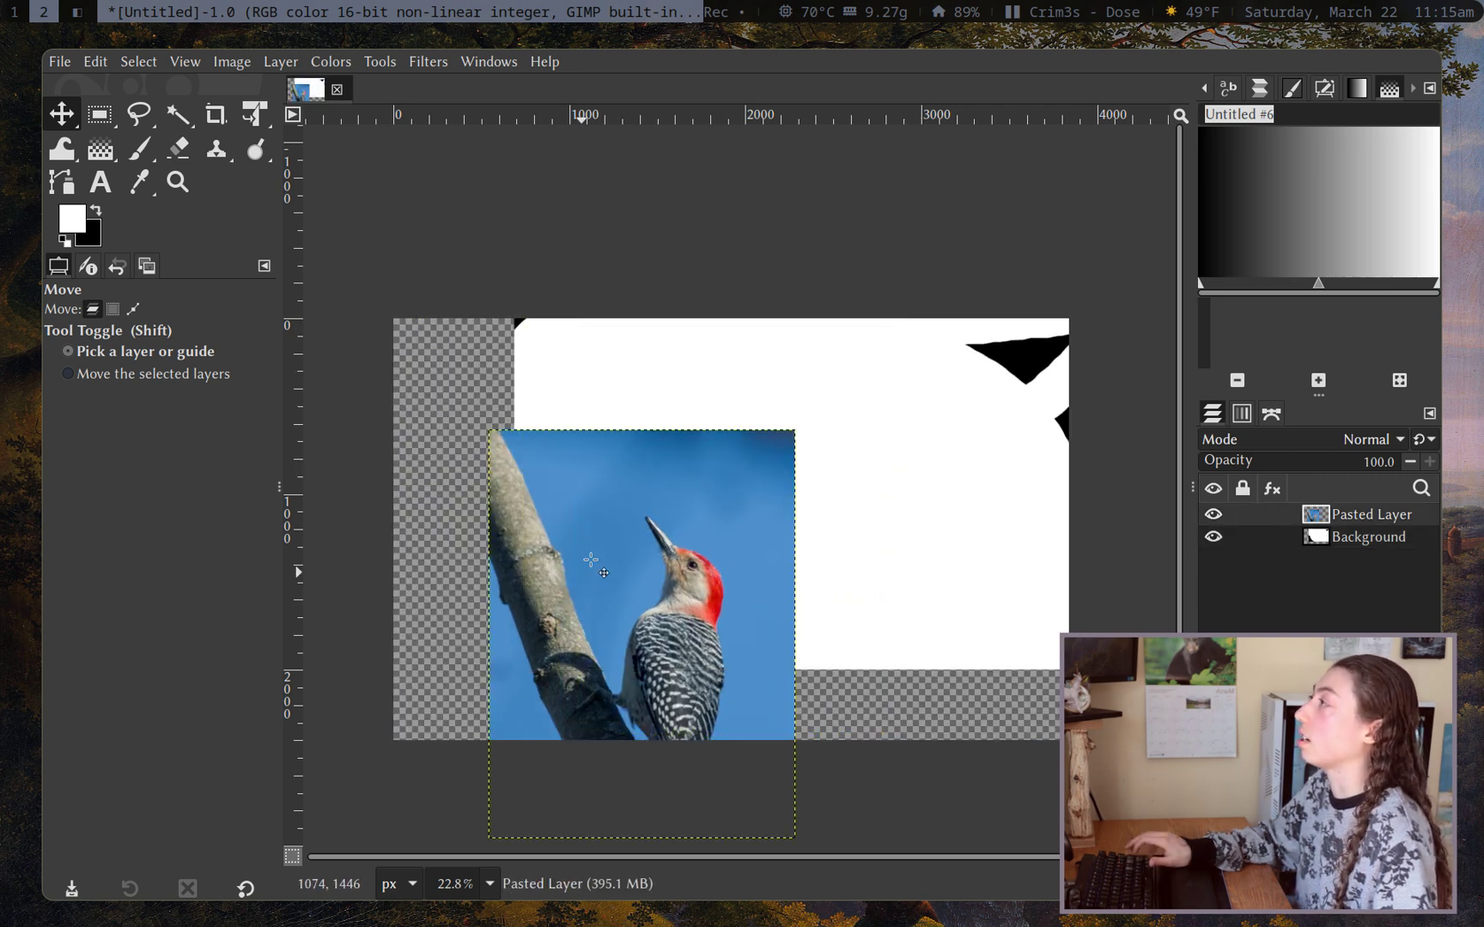
pyautogui.hotkey('ctrl', 'z')
pyautogui.hotkey('ctrl', 'z')
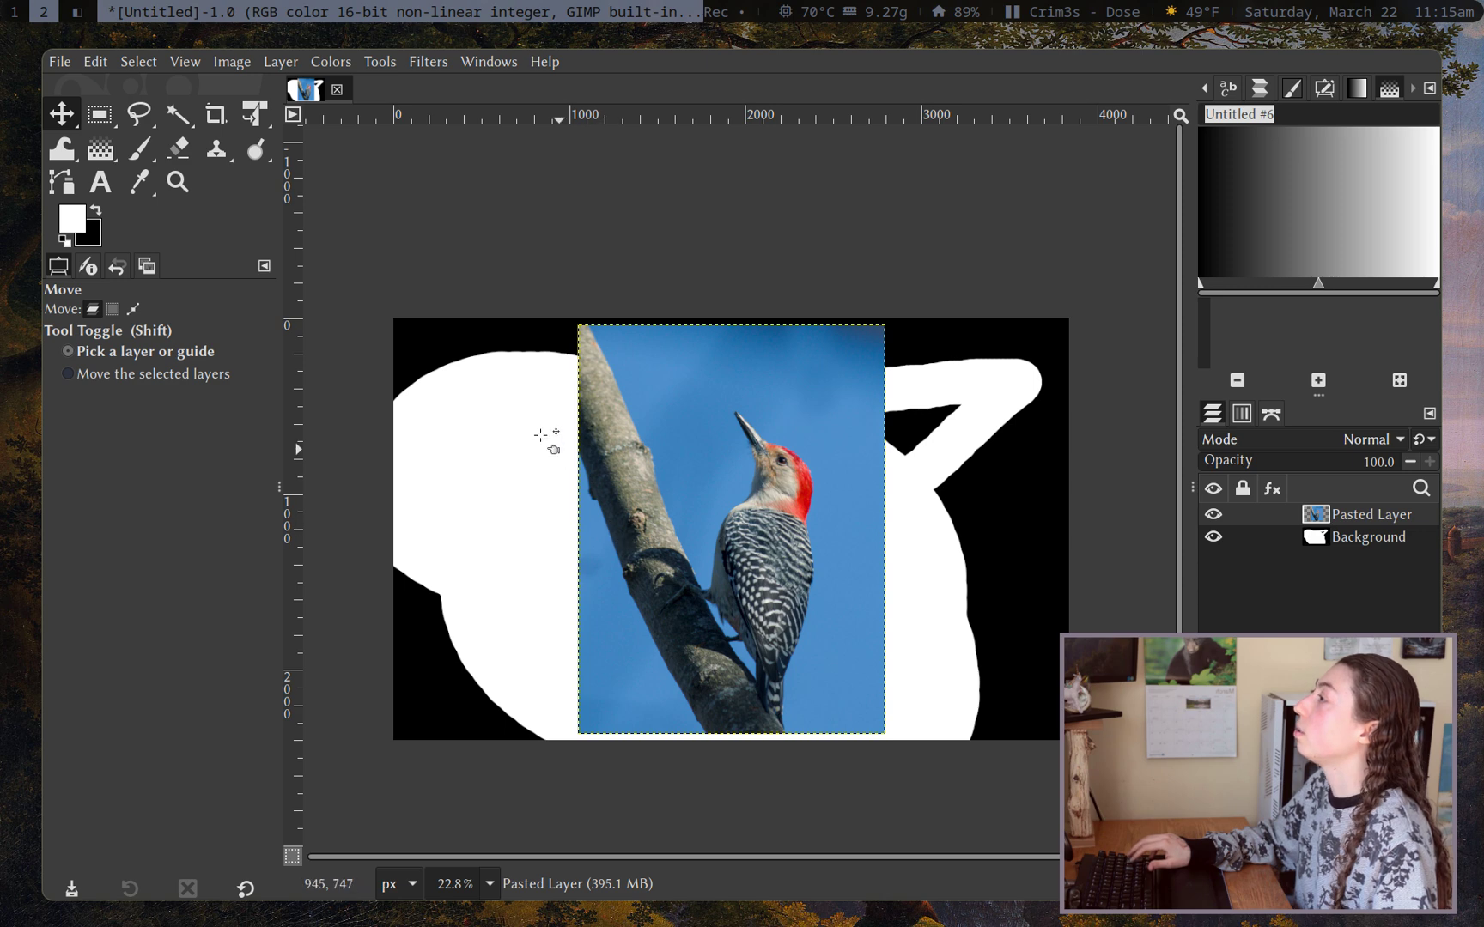
# Activate Unified Transform on the pasted woodpecker photo and shift it slightly upward on the canvas
pyautogui.hotkey('shift', 't')
pyautogui.click(510, 403)
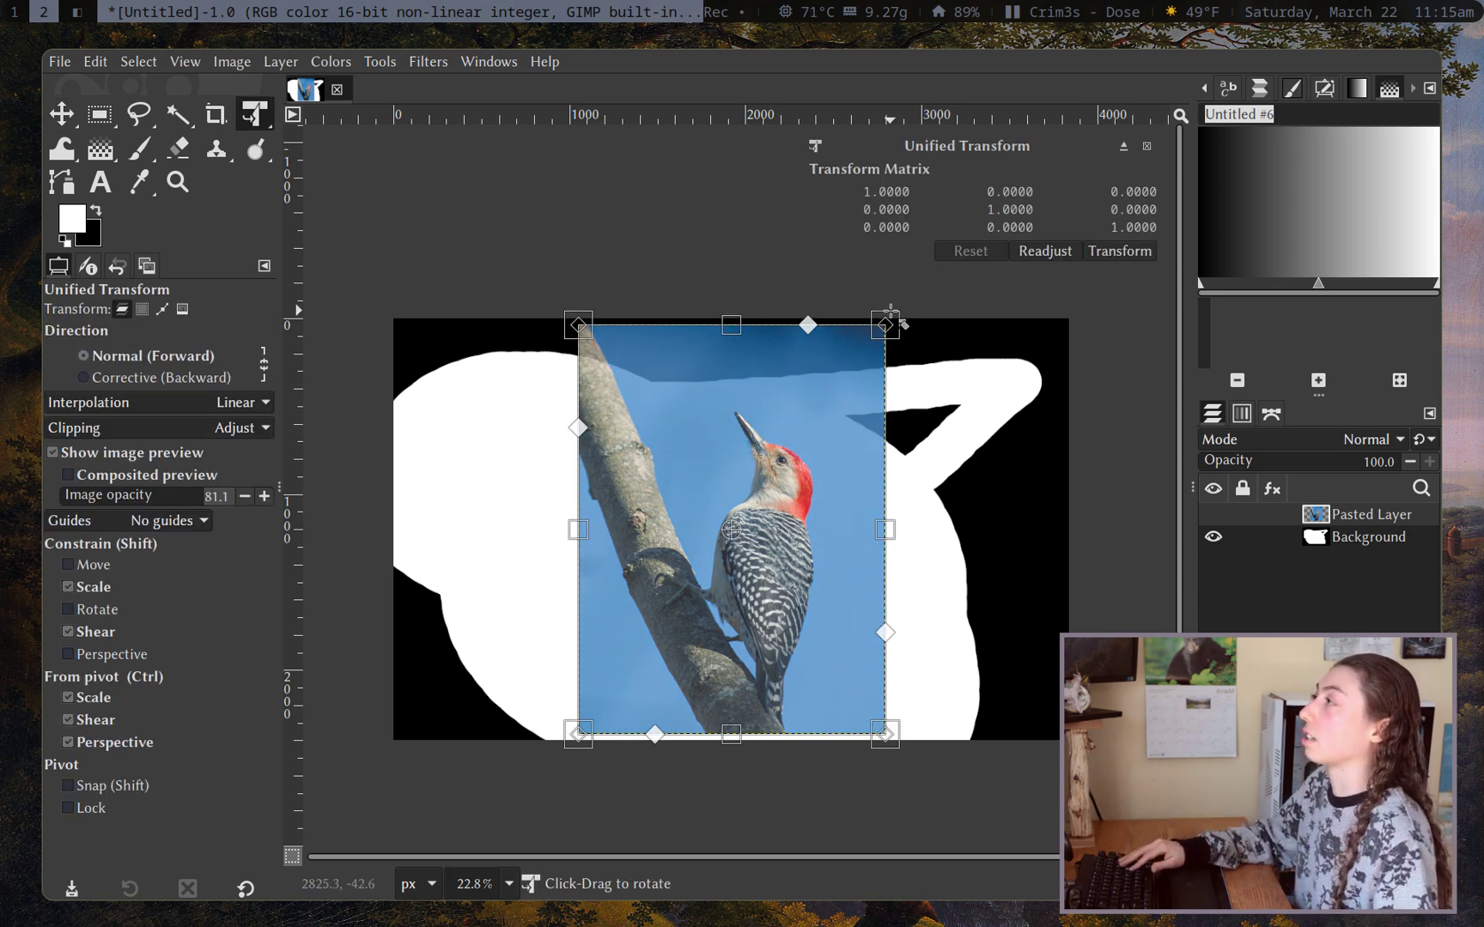
pyautogui.moveTo(652, 460)
pyautogui.mouseDown()
pyautogui.moveTo(704, 442)
pyautogui.moveTo(650, 449)
pyautogui.mouseUp()
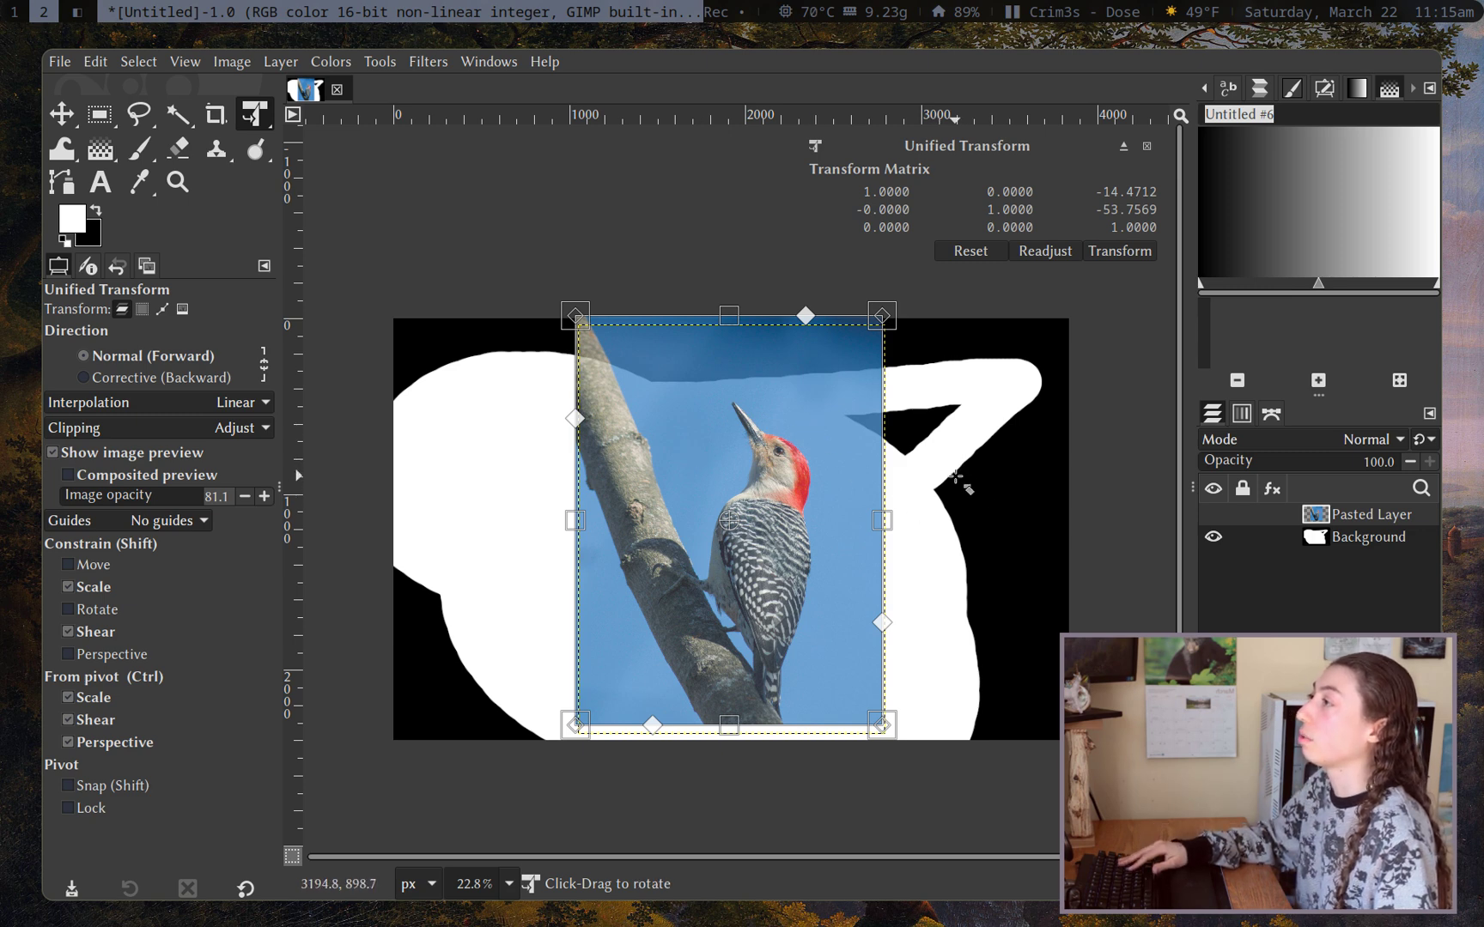
# Switch the Unified Transform target to the Background layer and back to the Pasted Layer
pyautogui.click(1346, 540)
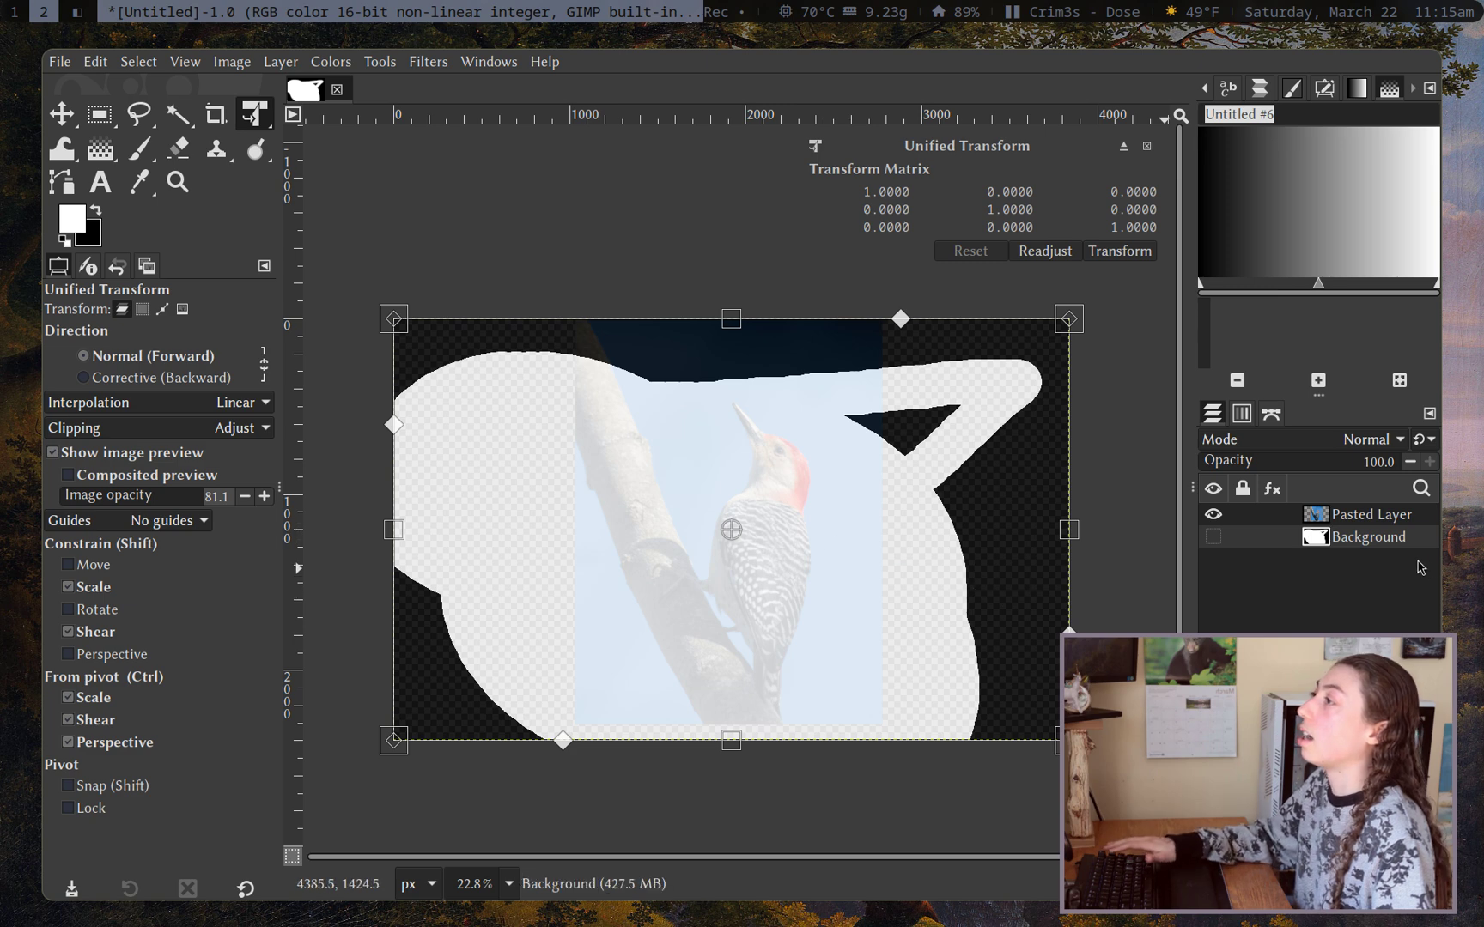
pyautogui.click(1340, 515)
pyautogui.scroll(-1, 779, 478)
pyautogui.scroll(2, 778, 479)
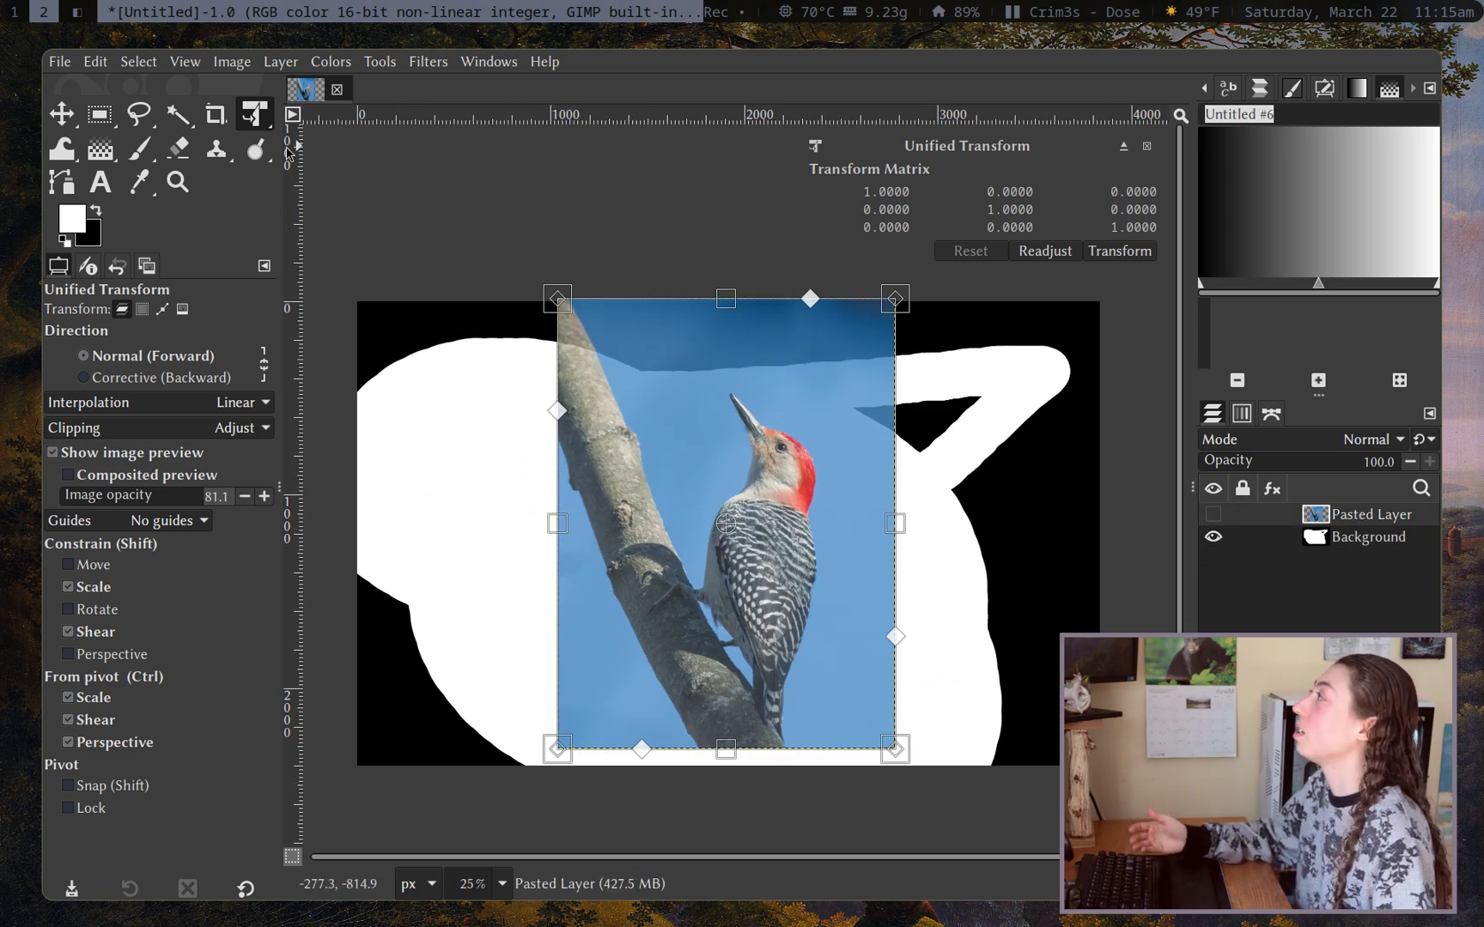
pyautogui.scroll(-1, 430, 438)
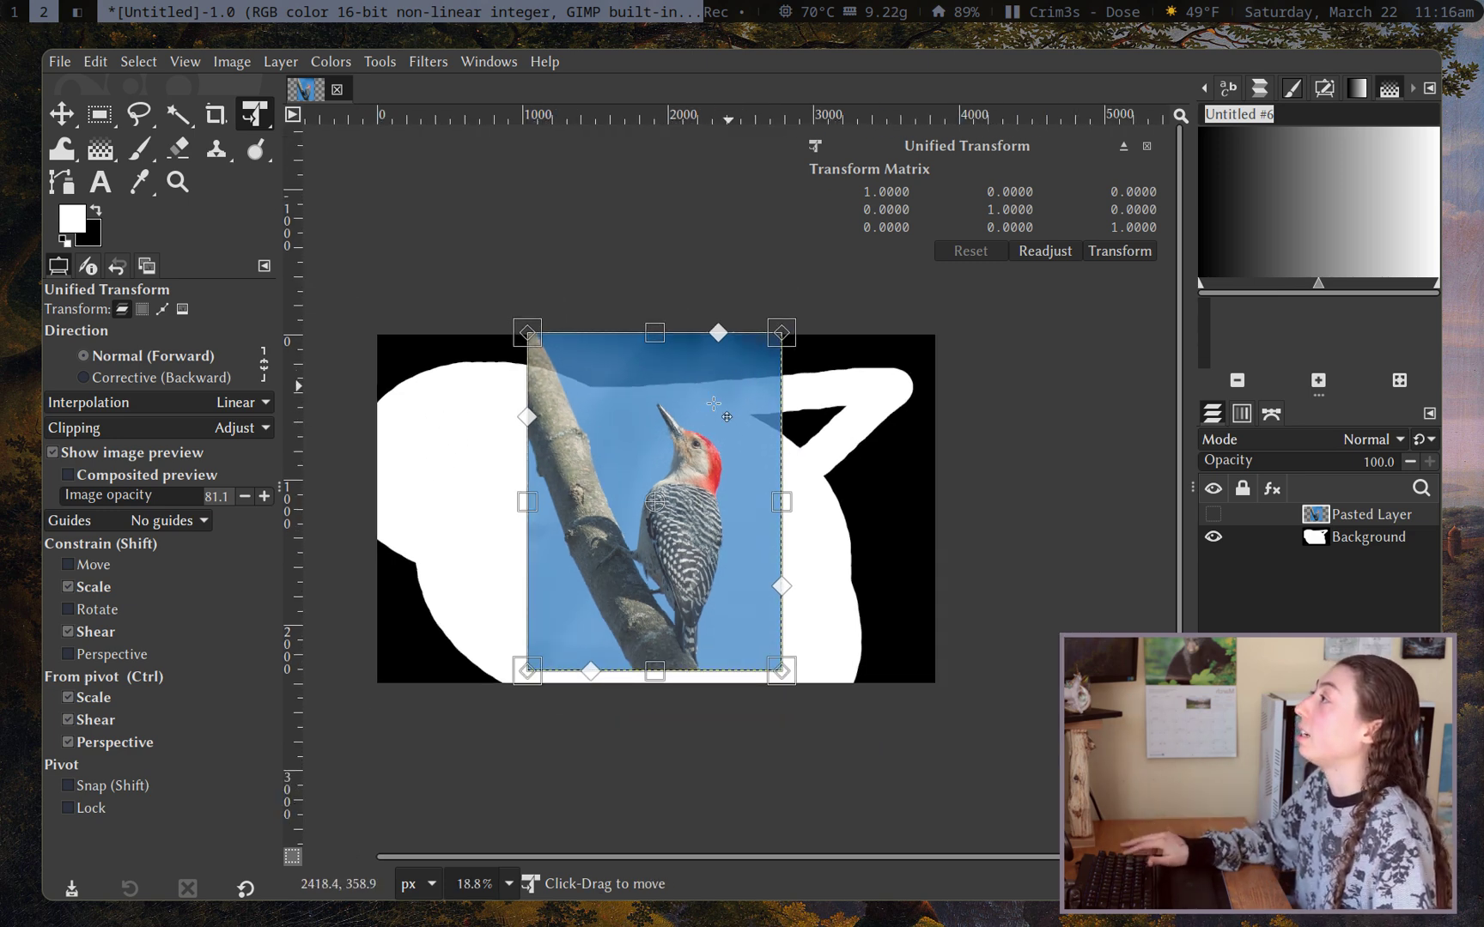
# Try reshaping the pasted photo with several Unified Transform handles, and cancel the transform
pyautogui.scroll(2, 704, 415)
pyautogui.moveTo(885, 325); pyautogui.dragTo(915, 377)
pyautogui.moveTo(968, 542); pyautogui.dragTo(1028, 556)
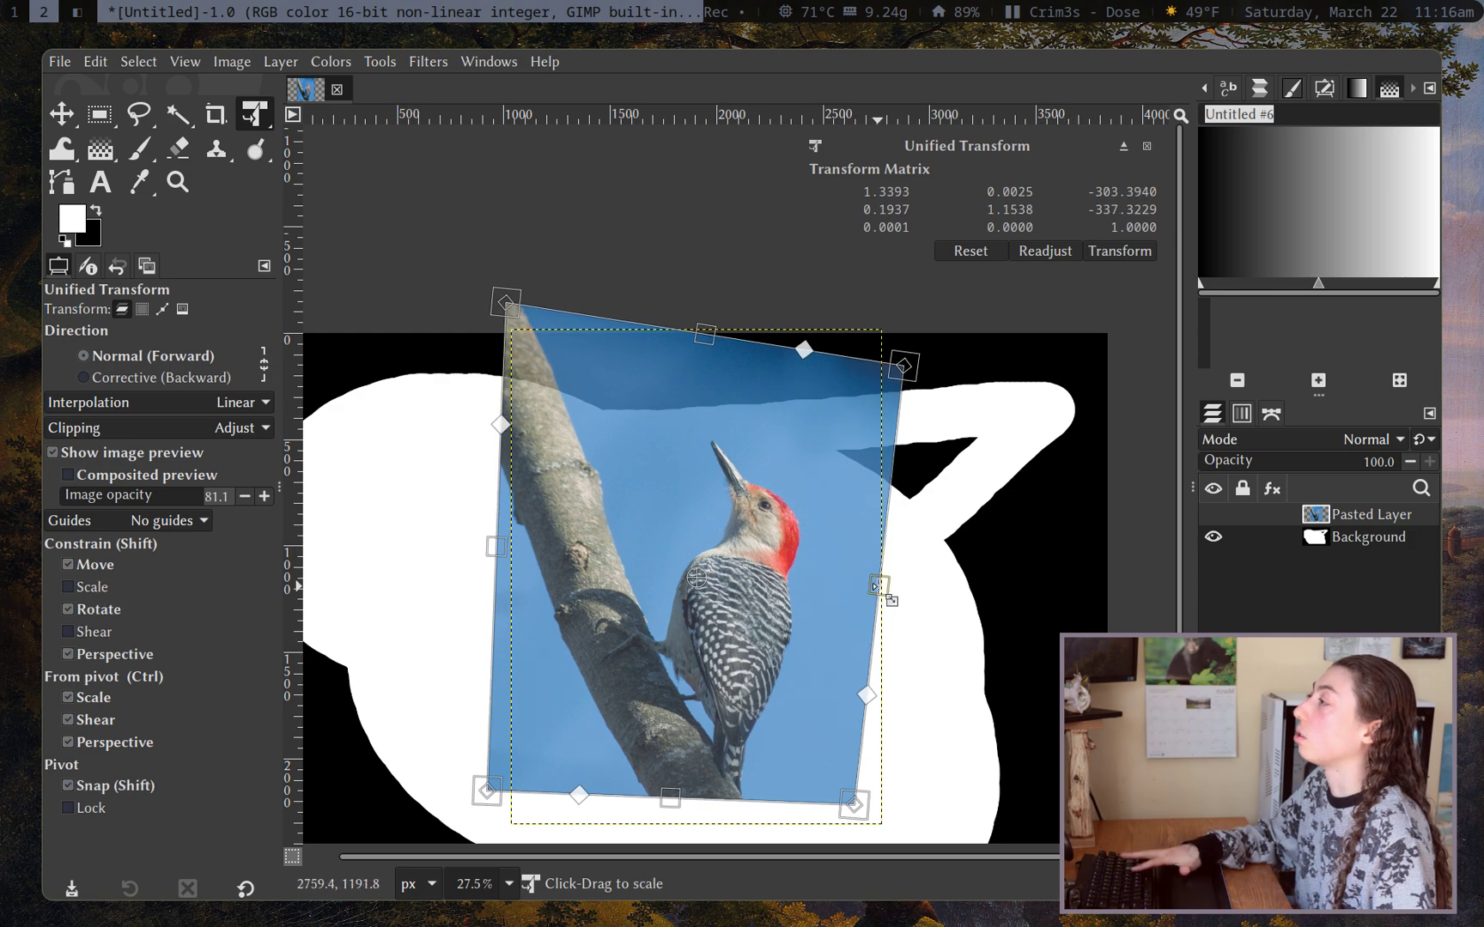
pyautogui.moveTo(878, 586); pyautogui.dragTo(876, 621)
pyautogui.press('Escape')
pyautogui.scroll(-3, 674, 600)
pyautogui.scroll(3, 674, 601)
pyautogui.click(689, 530)
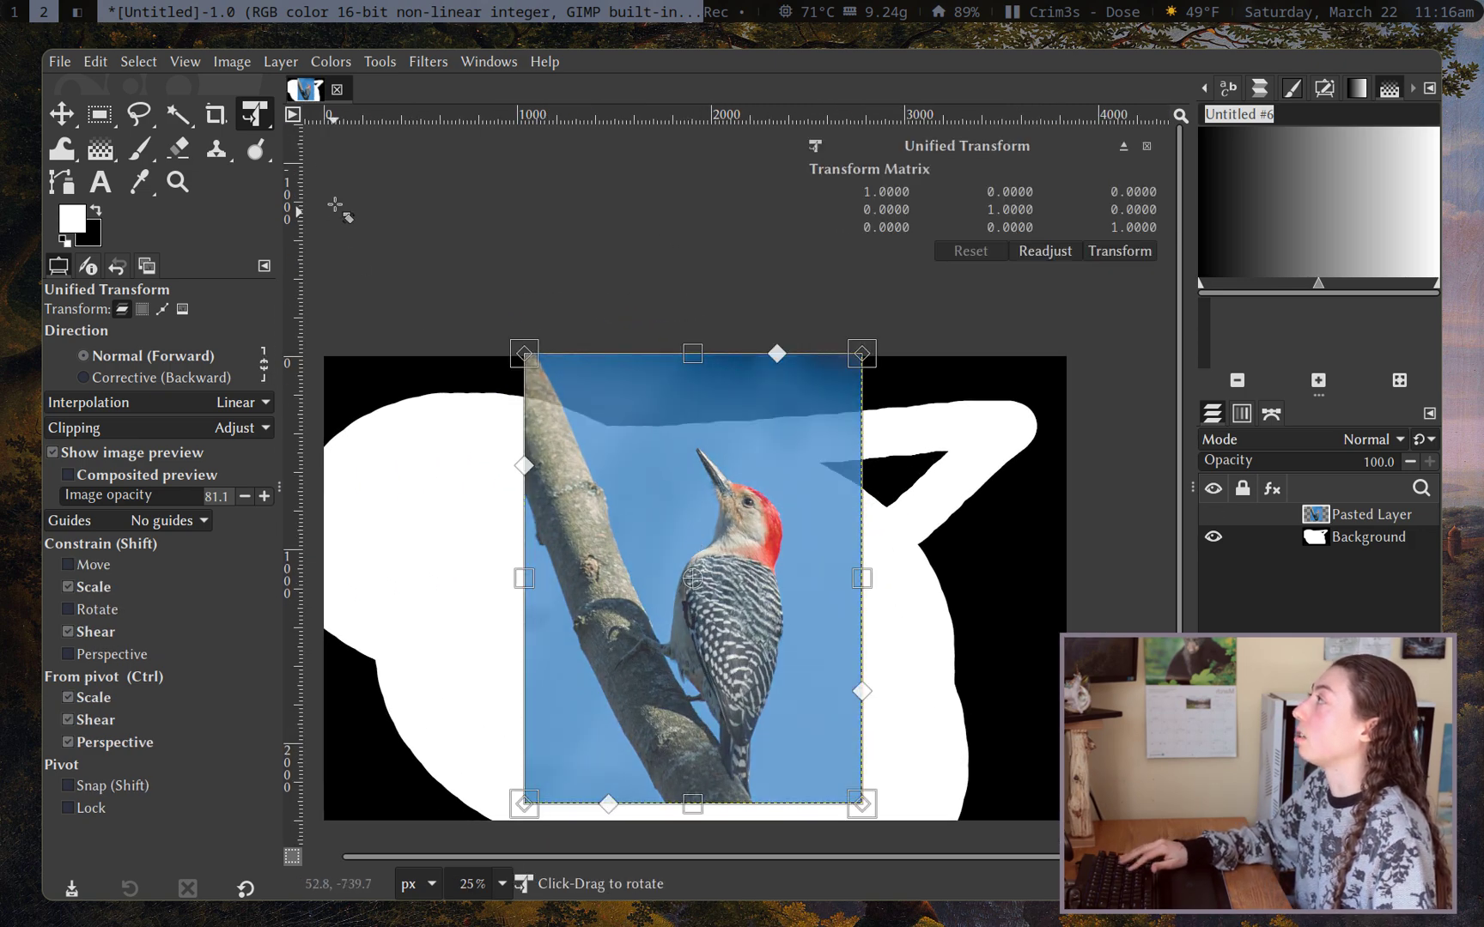
# Mirror the pasted photo horizontally with the Flip tool, and flip it vertically twice so it ends upright
pyautogui.click(254, 113)
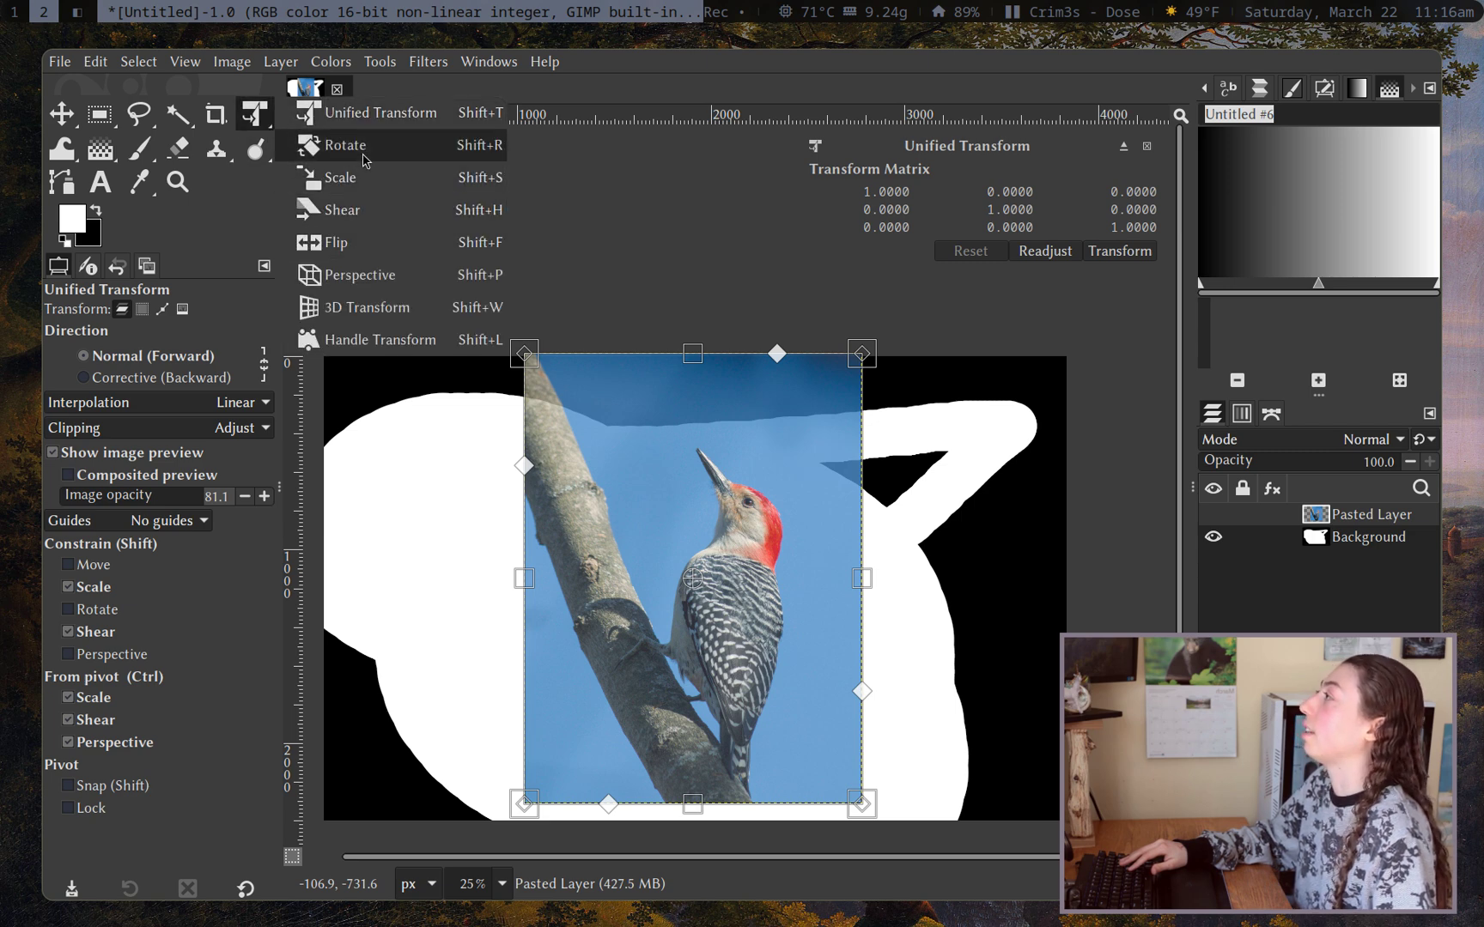
pyautogui.click(336, 242)
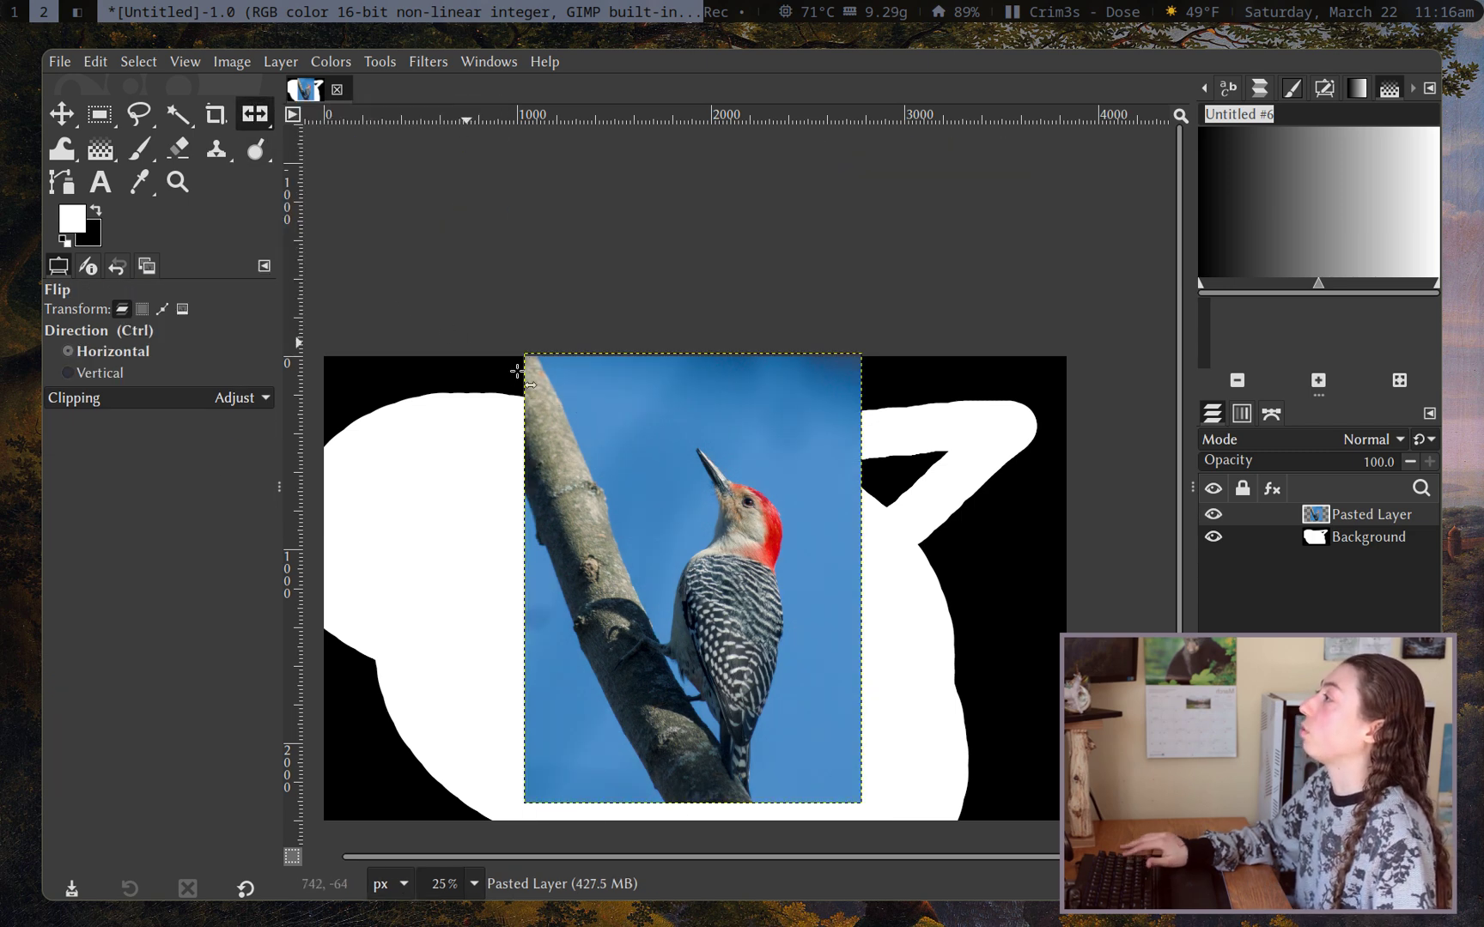
pyautogui.scroll(-2, 695, 522)
pyautogui.click(626, 485)
pyautogui.click(622, 485)
pyautogui.click(646, 486)
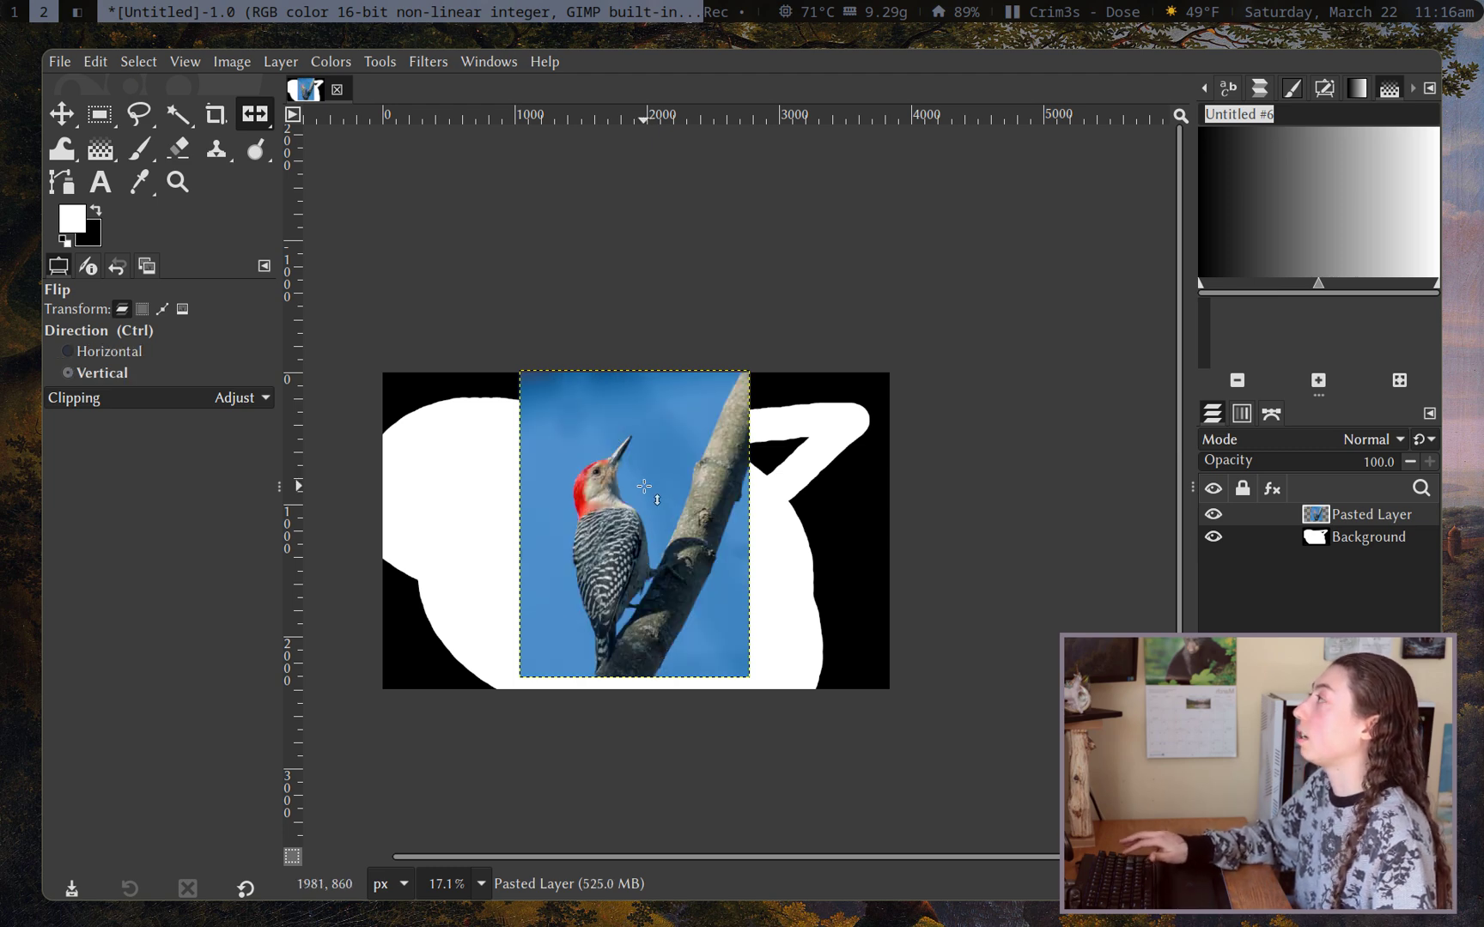
pyautogui.keyDown('ctrl'); pyautogui.click(644, 486); pyautogui.keyUp('ctrl')
pyautogui.keyDown('ctrl'); pyautogui.click(641, 486); pyautogui.keyUp('ctrl')
pyautogui.scroll(1, 511, 446)
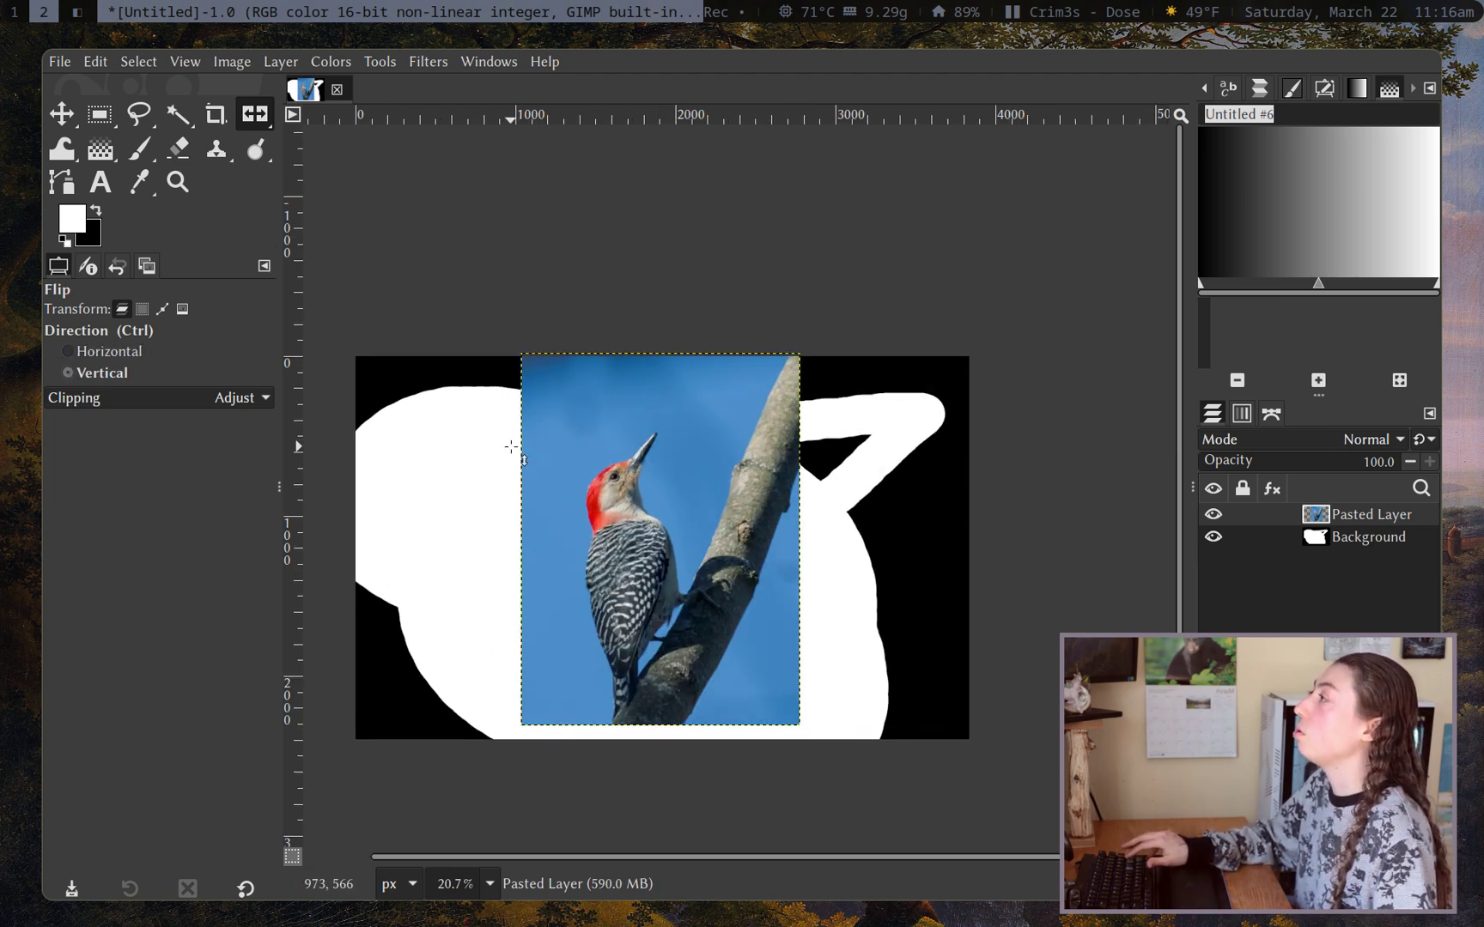
pyautogui.moveTo(591, 470); pyautogui.dragTo(643, 467)
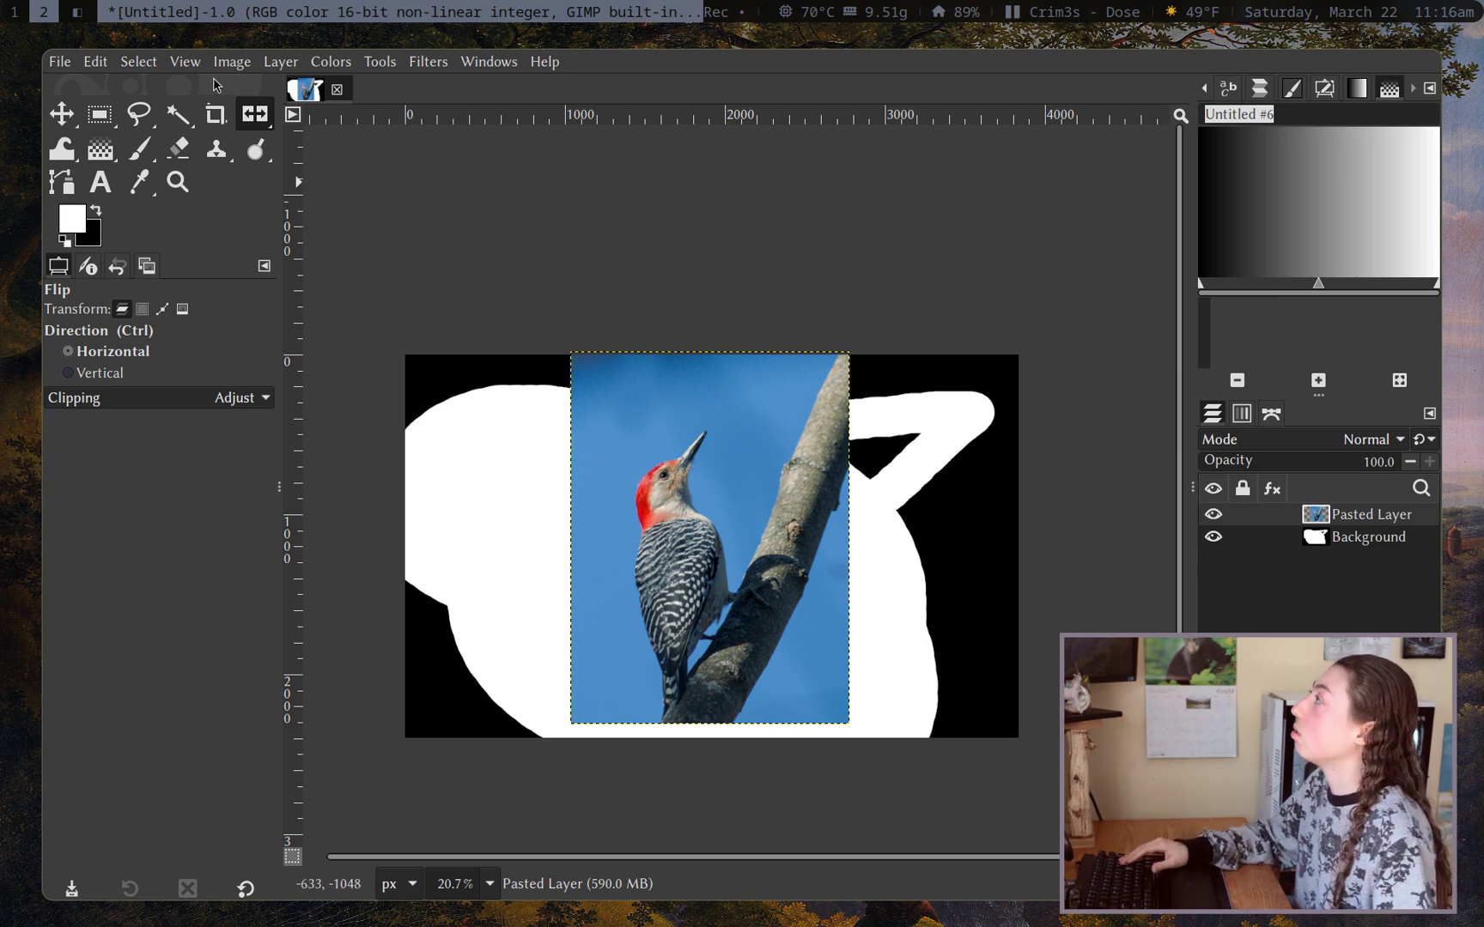
# Toggle the horizontal flip of the canvas view several times, ending with the unflipped view
pyautogui.click(185, 62)
pyautogui.moveTo(316, 187)
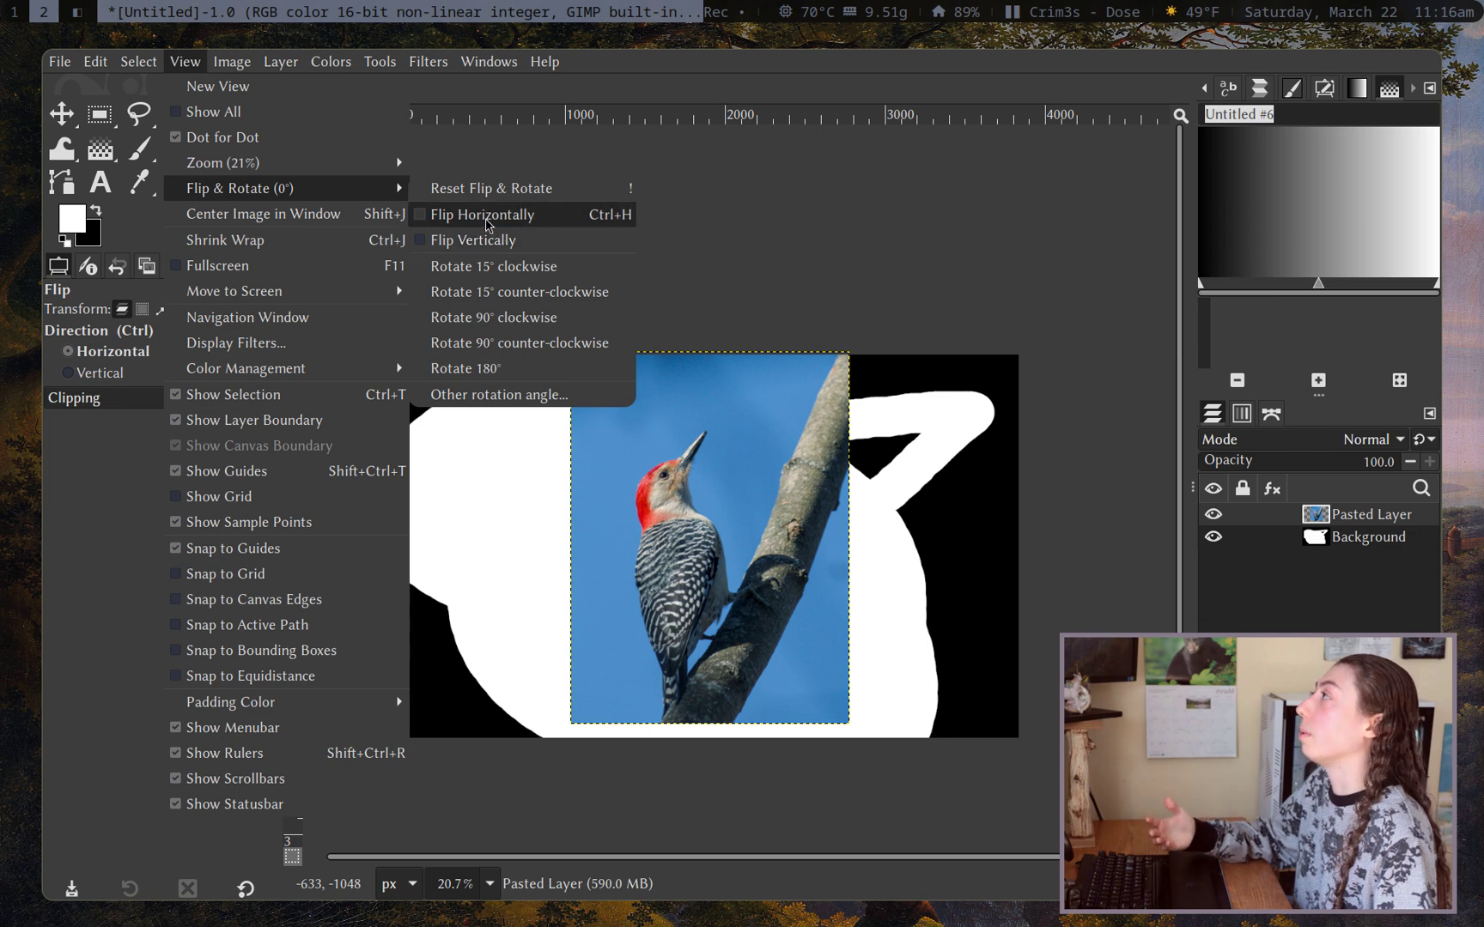
pyautogui.click(493, 216)
pyautogui.scroll(2, 754, 567)
pyautogui.scroll(-2, 761, 569)
pyautogui.hotkey('ctrl', 'h')
pyautogui.hotkey('ctrl', 'h')
pyautogui.hotkey('ctrl', 'h')
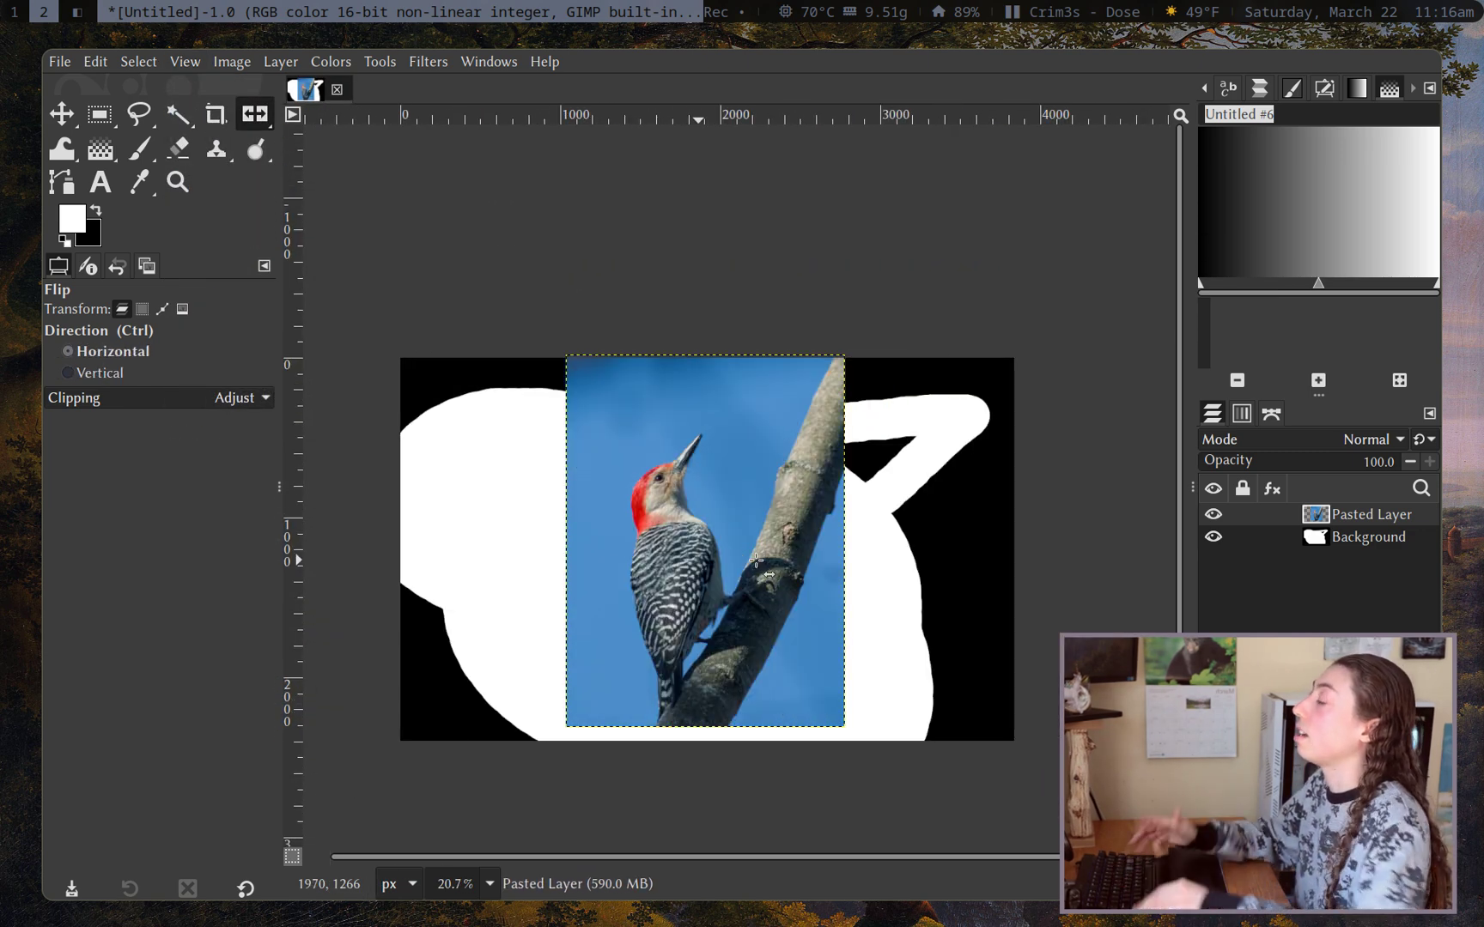
# Toggle the Flip tool's direction temporarily to vertical and return it to horizontal
pyautogui.scroll(1, 712, 524)
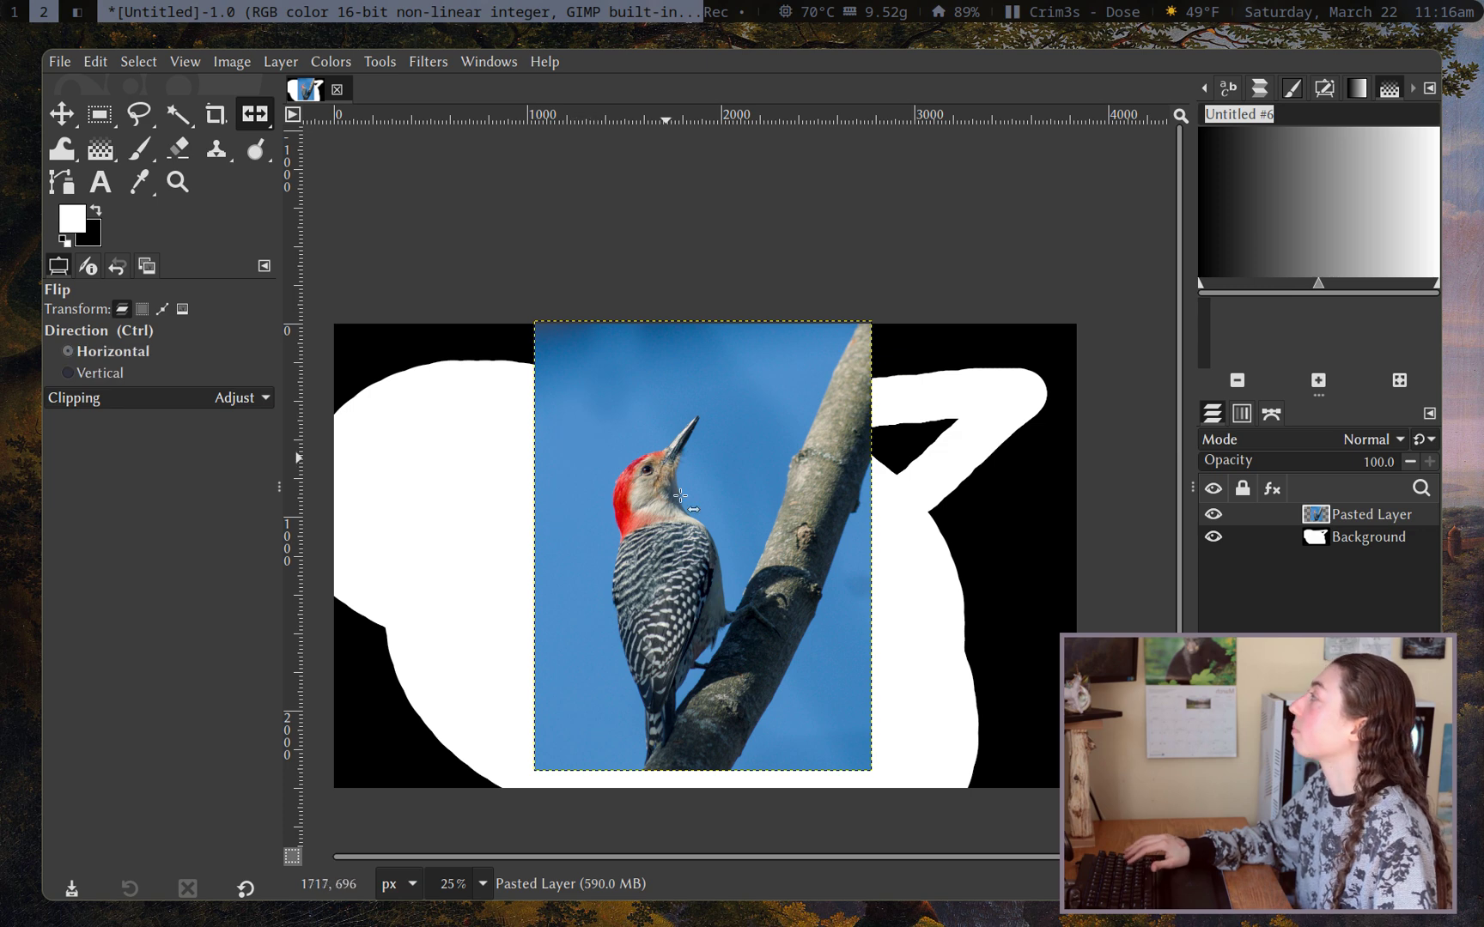
pyautogui.moveTo(632, 558); pyautogui.dragTo(640, 529)
pyautogui.scroll(-1, 640, 530)
pyautogui.scroll(1, 694, 507)
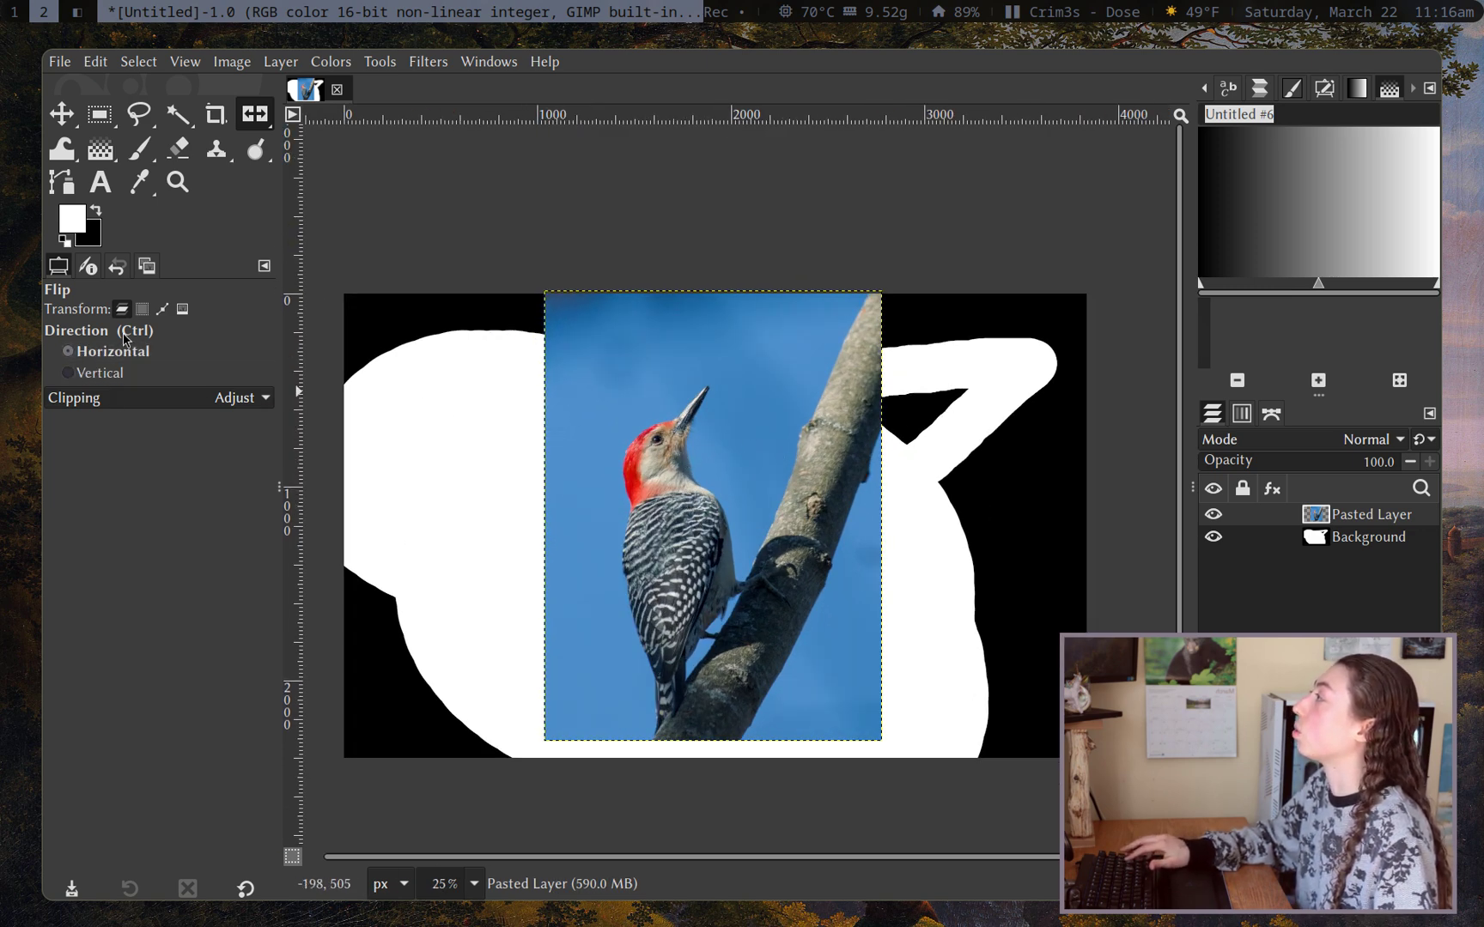
pyautogui.press('ctrl')
pyautogui.click(141, 359)
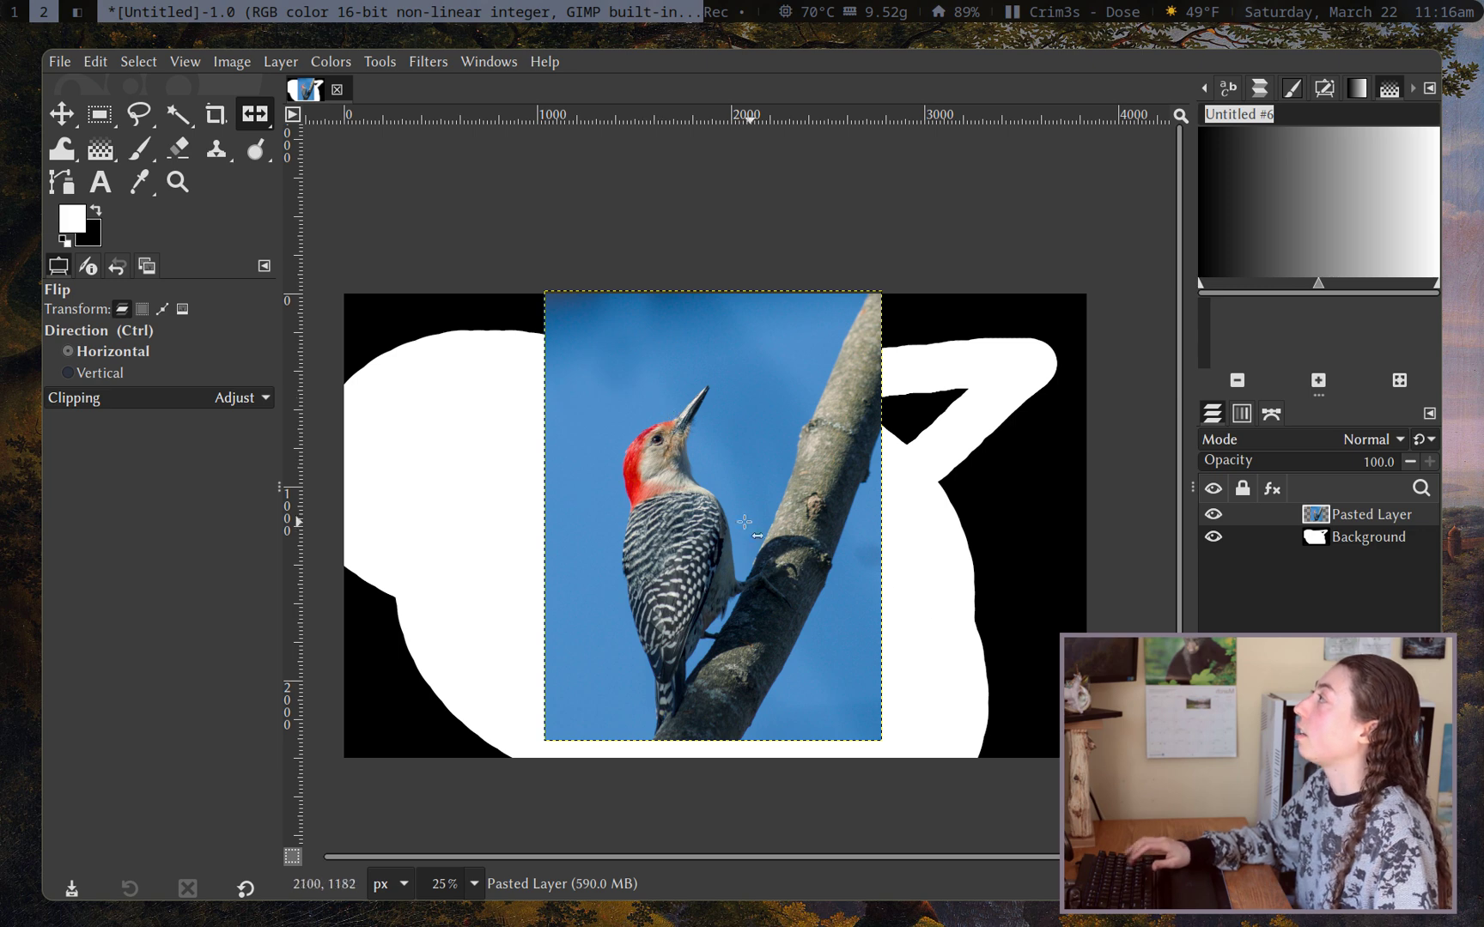
# Swap the foreground and background colours and activate the Dodge/Burn tool
pyautogui.press('x')
pyautogui.hotkey('shift', 'd')
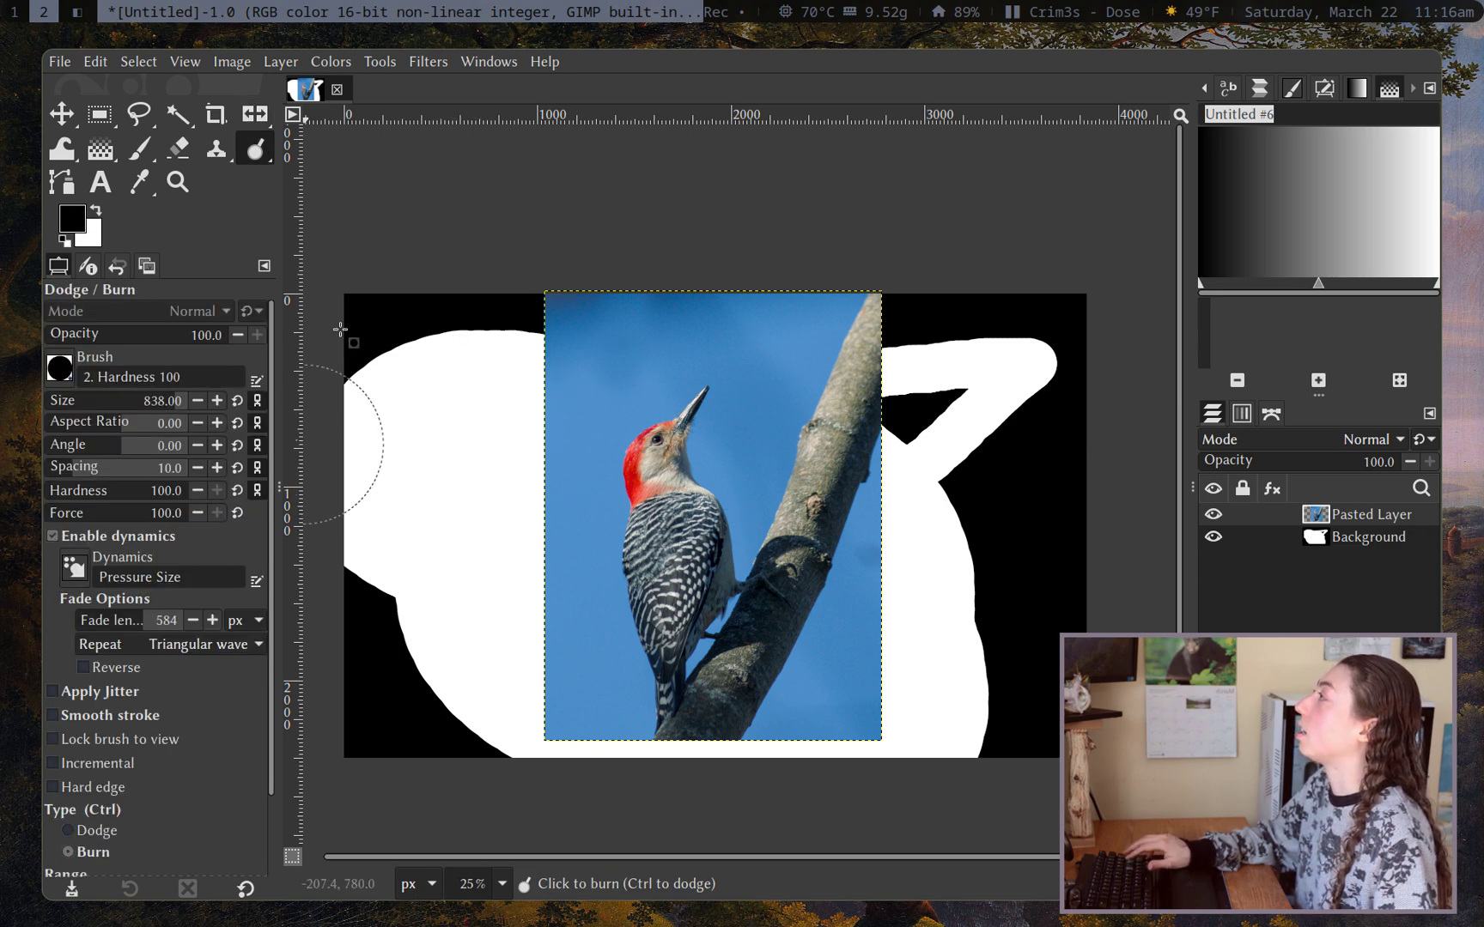
pyautogui.click(257, 156)
pyautogui.click(364, 214)
pyautogui.scroll(3, 583, 377)
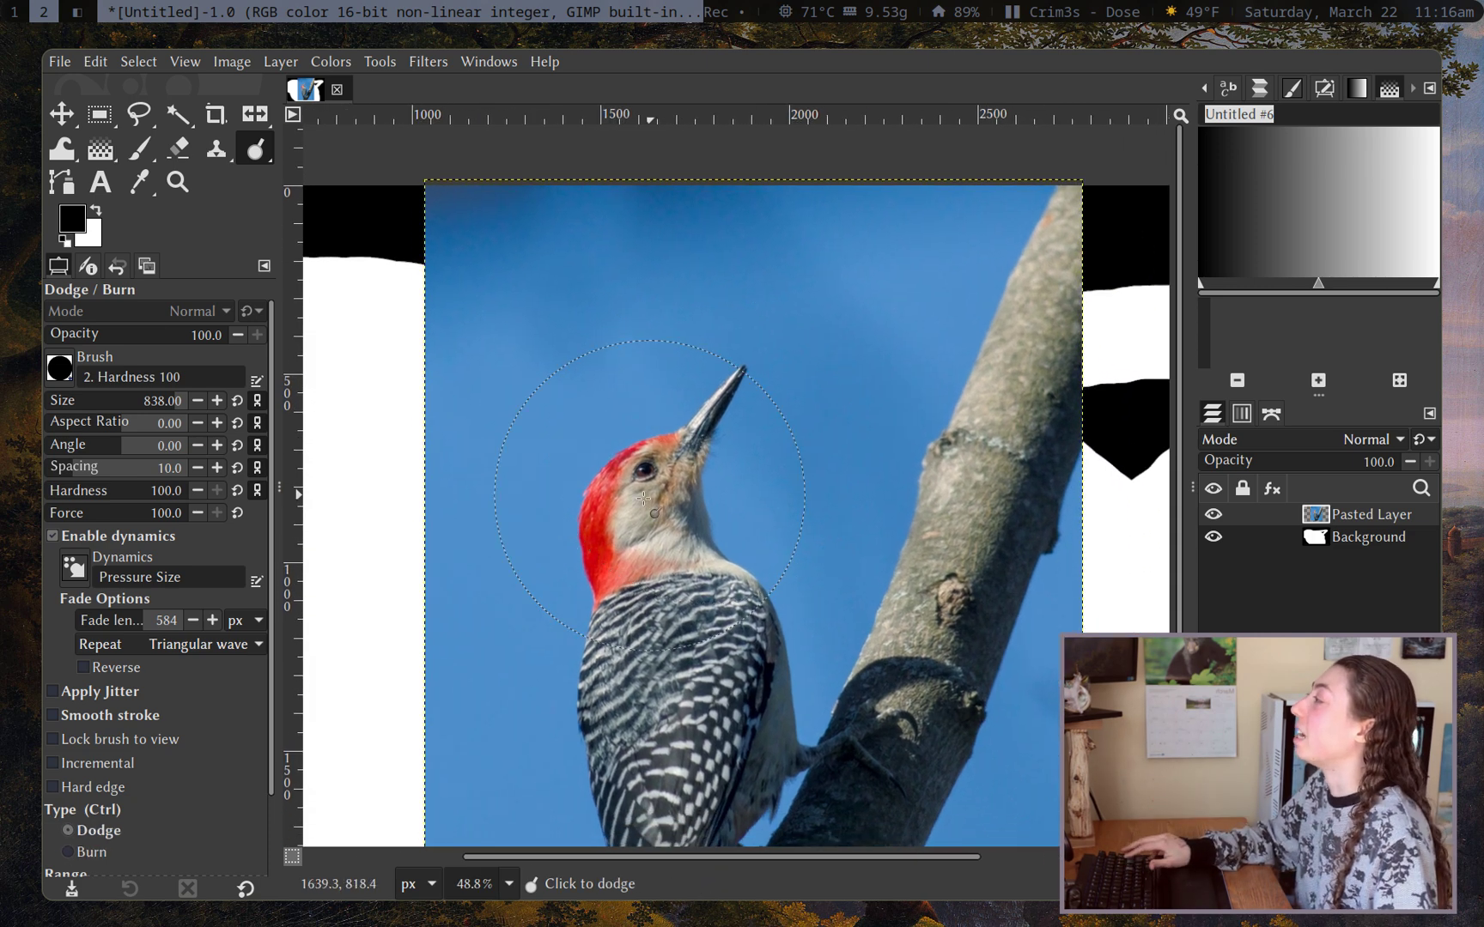
# Brush large burn and dodge strokes over the sky and branch around the woodpecker's head
pyautogui.scroll(1, 597, 558)
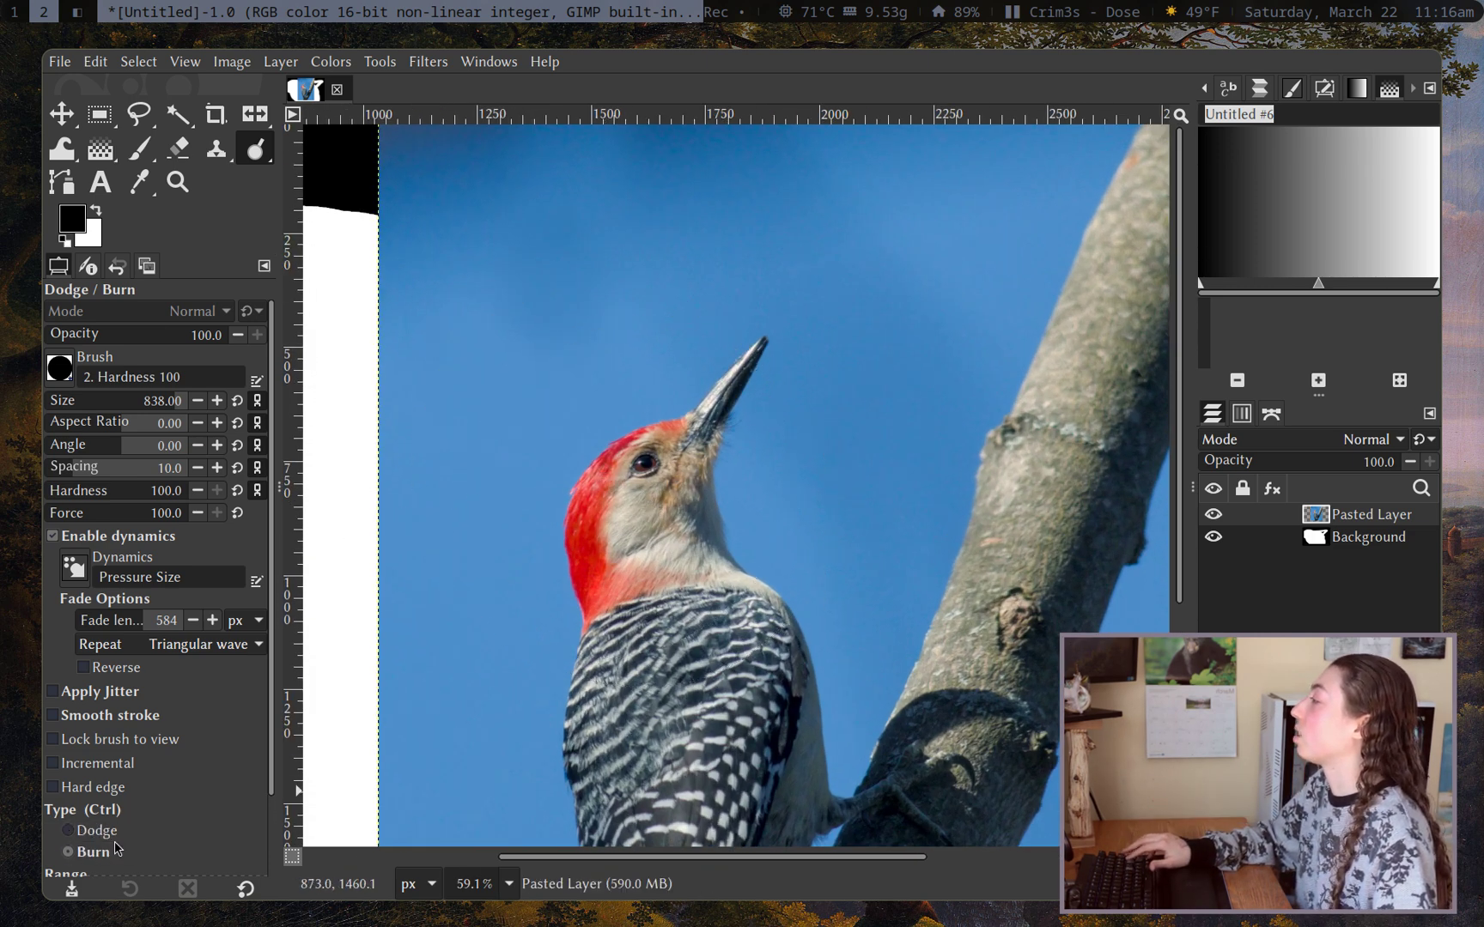
pyautogui.moveTo(637, 447)
pyautogui.mouseDown()
pyautogui.moveTo(590, 476)
pyautogui.moveTo(738, 502)
pyautogui.moveTo(595, 454)
pyautogui.moveTo(677, 477)
pyautogui.moveTo(648, 445)
pyautogui.moveTo(607, 472)
pyautogui.moveTo(748, 451)
pyautogui.mouseUp()
pyautogui.press('ctrl')
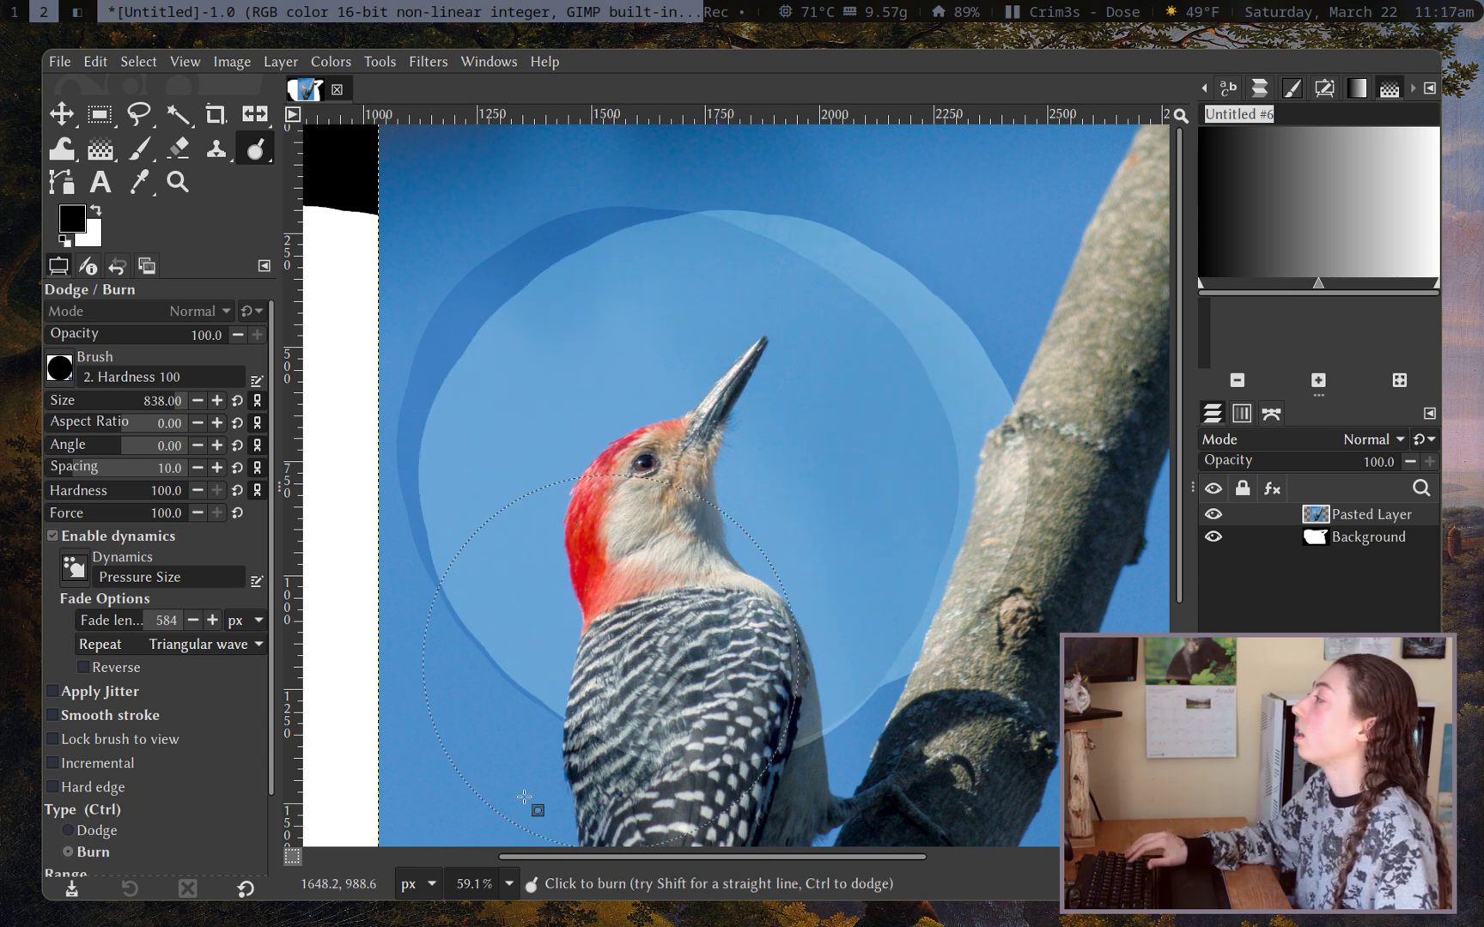
# Set the Dodge/Burn tool's exposure to 30.2
pyautogui.scroll(-3, 221, 781)
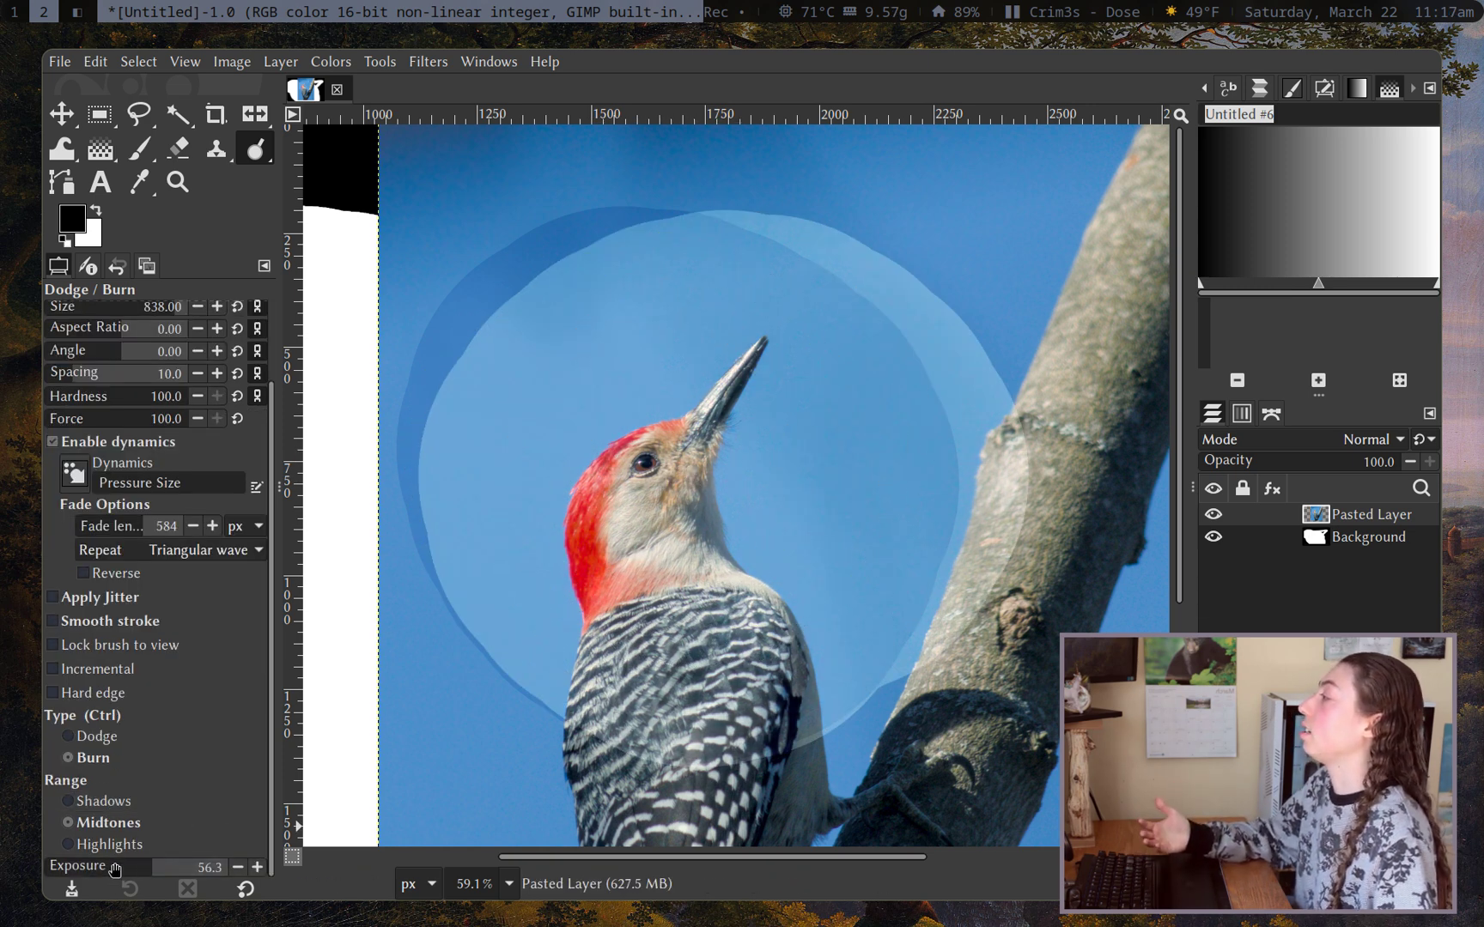
pyautogui.moveTo(112, 869)
pyautogui.mouseDown()
pyautogui.moveTo(66, 870)
pyautogui.moveTo(101, 867)
pyautogui.mouseUp()
# Try weaker burn and dodge strokes around the woodpecker's head, and undo all the strokes on the photo
pyautogui.press('ctrl')
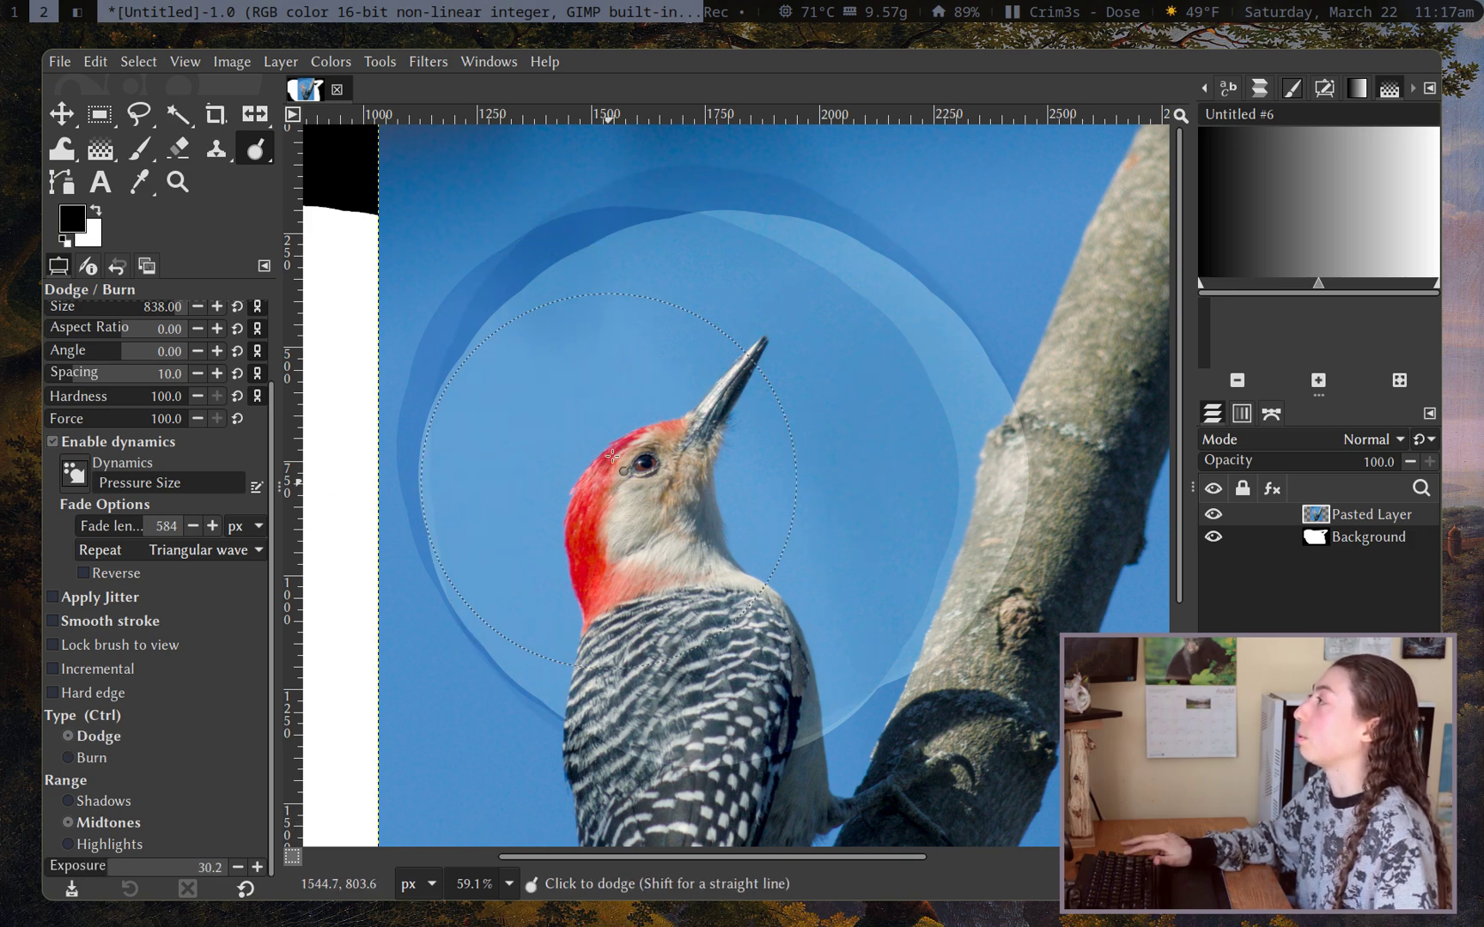
pyautogui.moveTo(639, 428)
pyautogui.mouseDown()
pyautogui.moveTo(683, 559)
pyautogui.moveTo(896, 455)
pyautogui.moveTo(747, 533)
pyautogui.mouseUp()
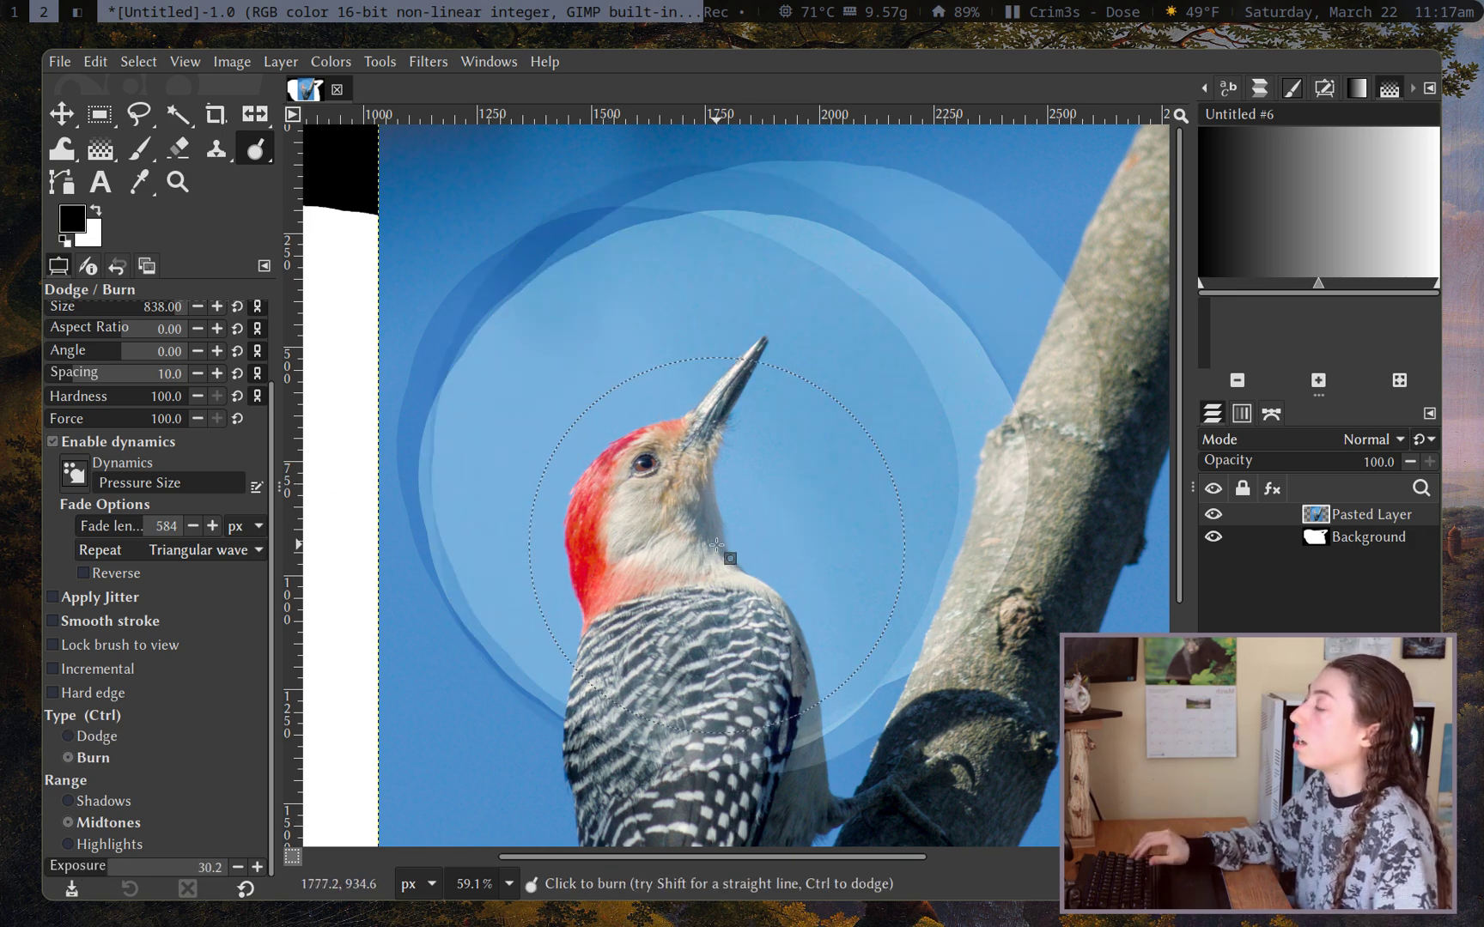
pyautogui.keyDown('ctrl'); pyautogui.scroll(-4, 716, 544); pyautogui.keyUp('ctrl')
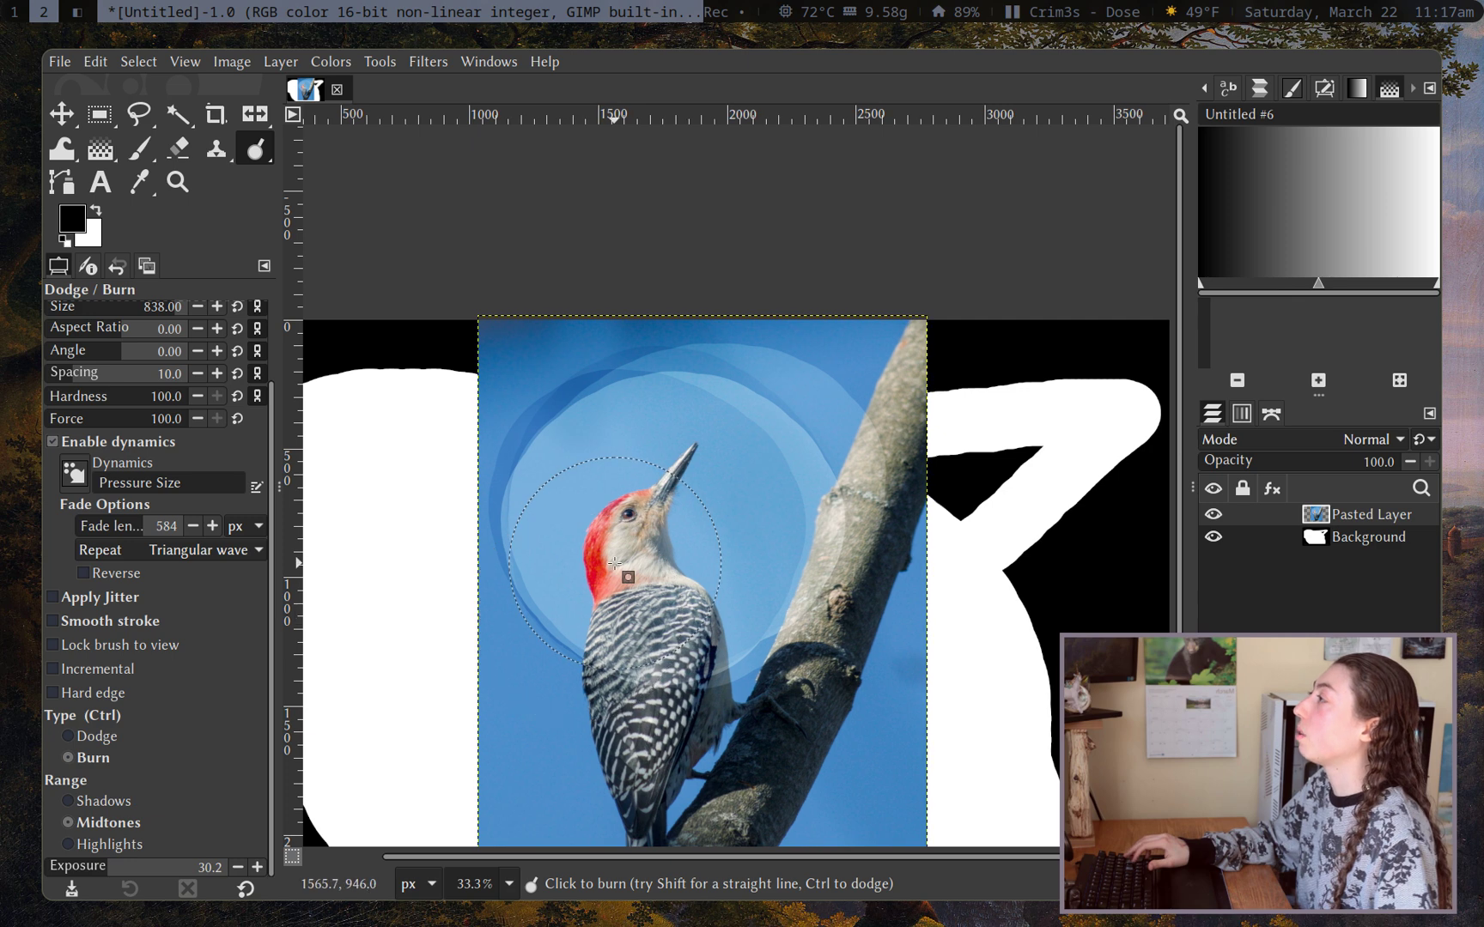
pyautogui.hotkey('ctrl', 'z')
pyautogui.hotkey('ctrl', 'z')
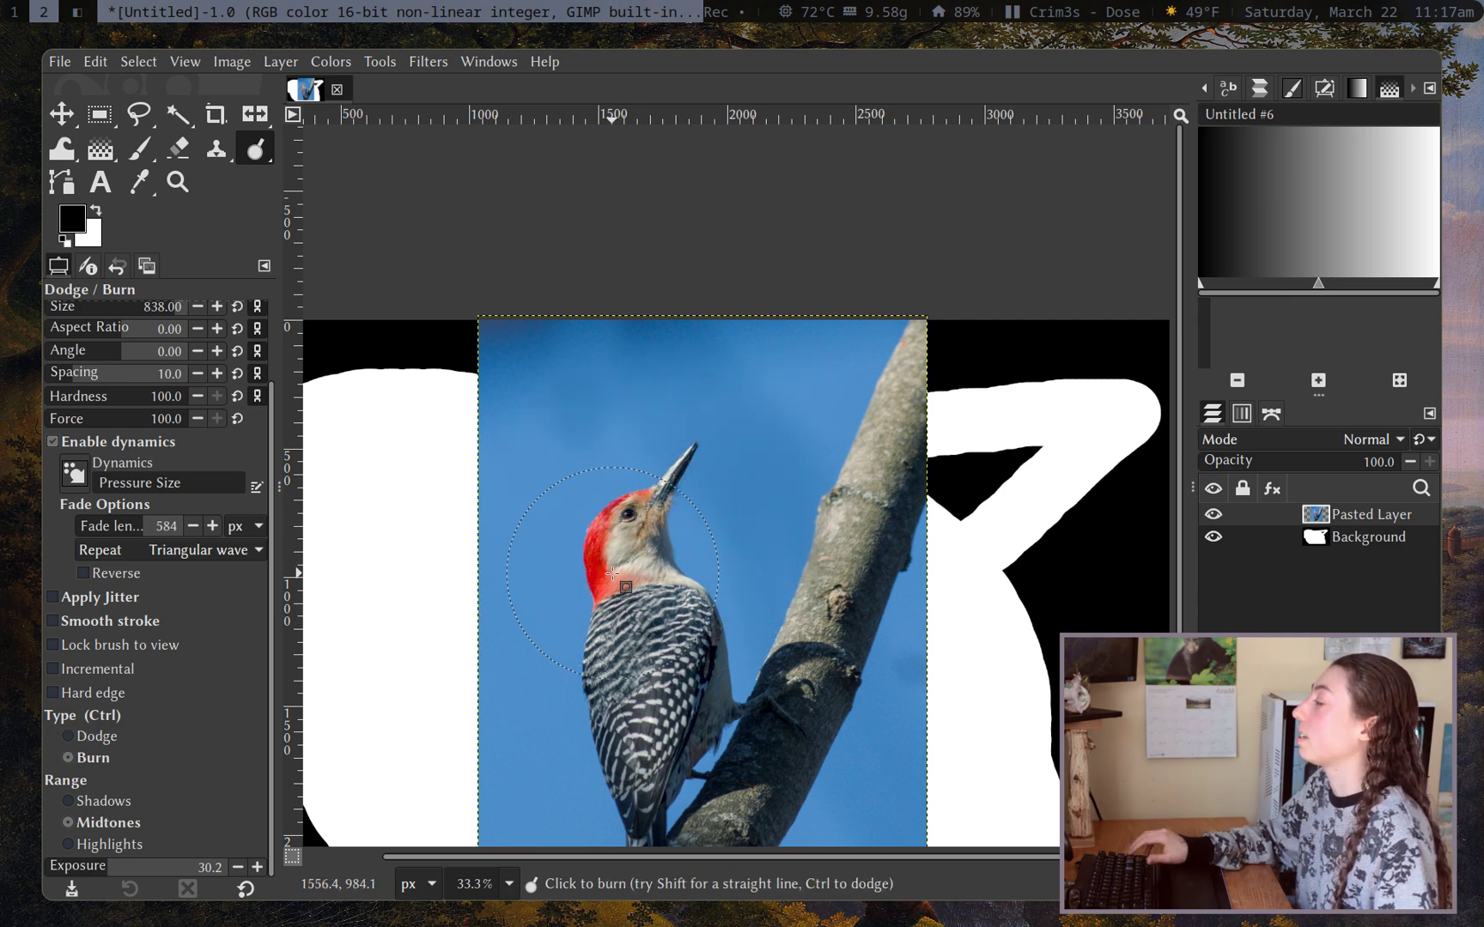
# Switch the Dodge/Burn type to Dodge and back to Burn
pyautogui.click(137, 736)
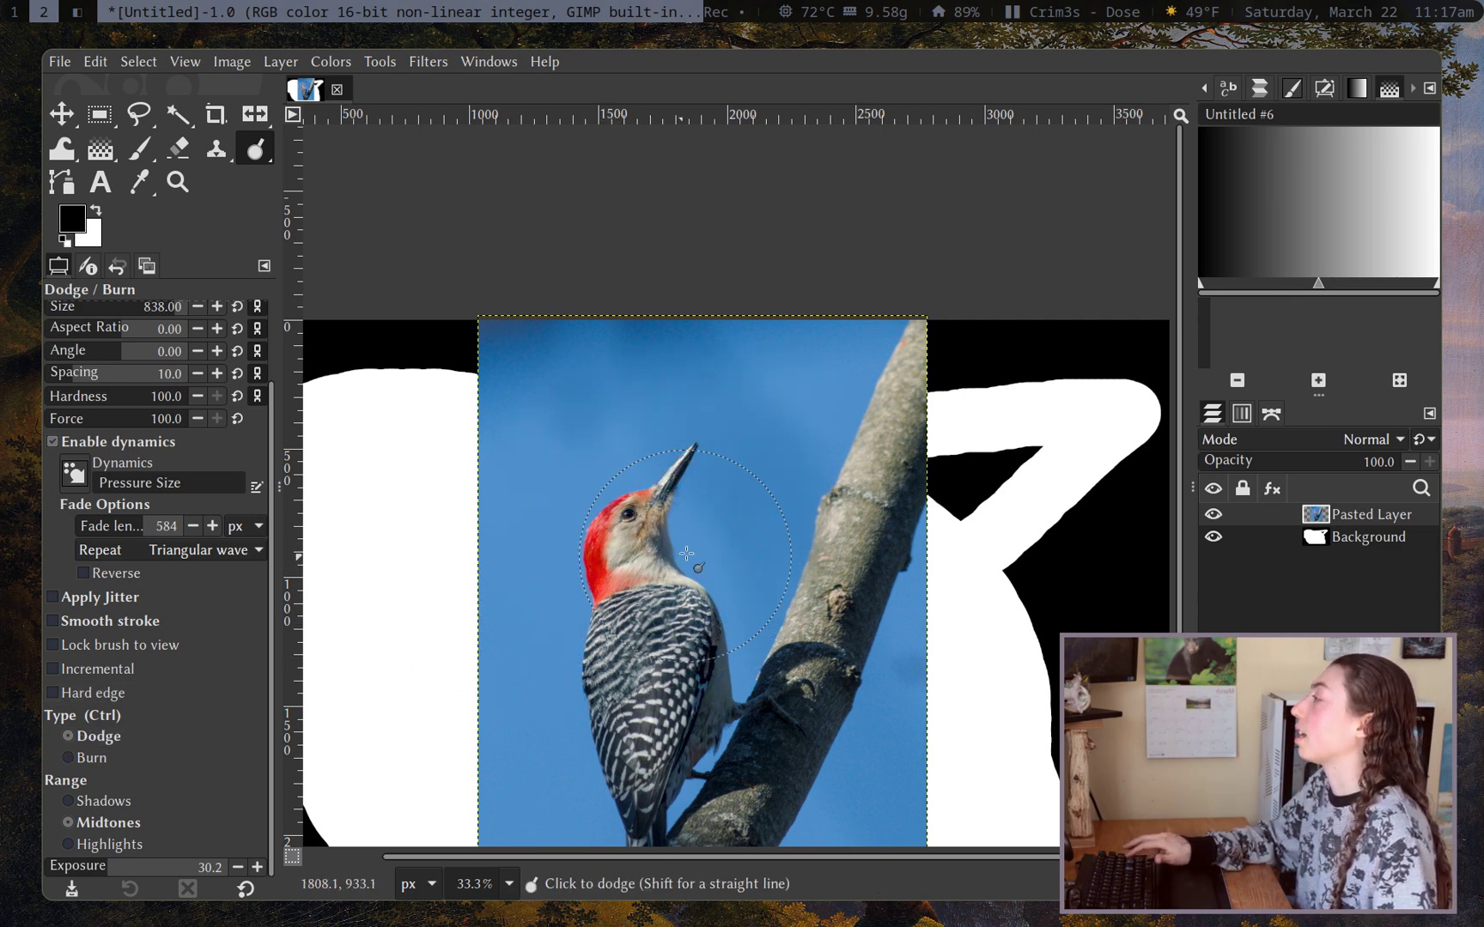
pyautogui.press('ctrl')
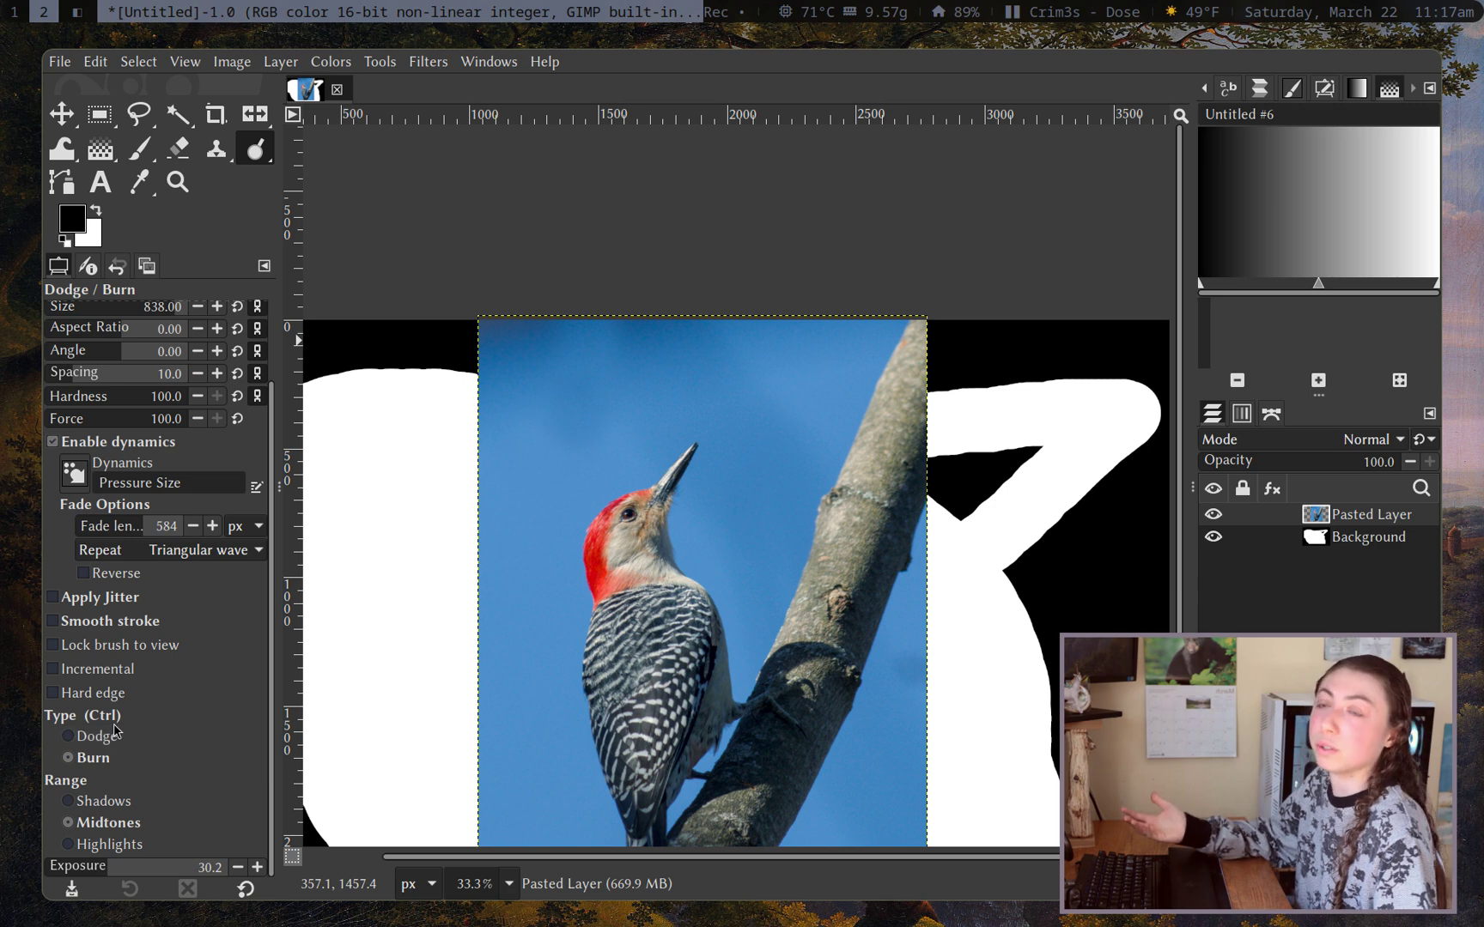
pyautogui.scroll(-4, 514, 613)
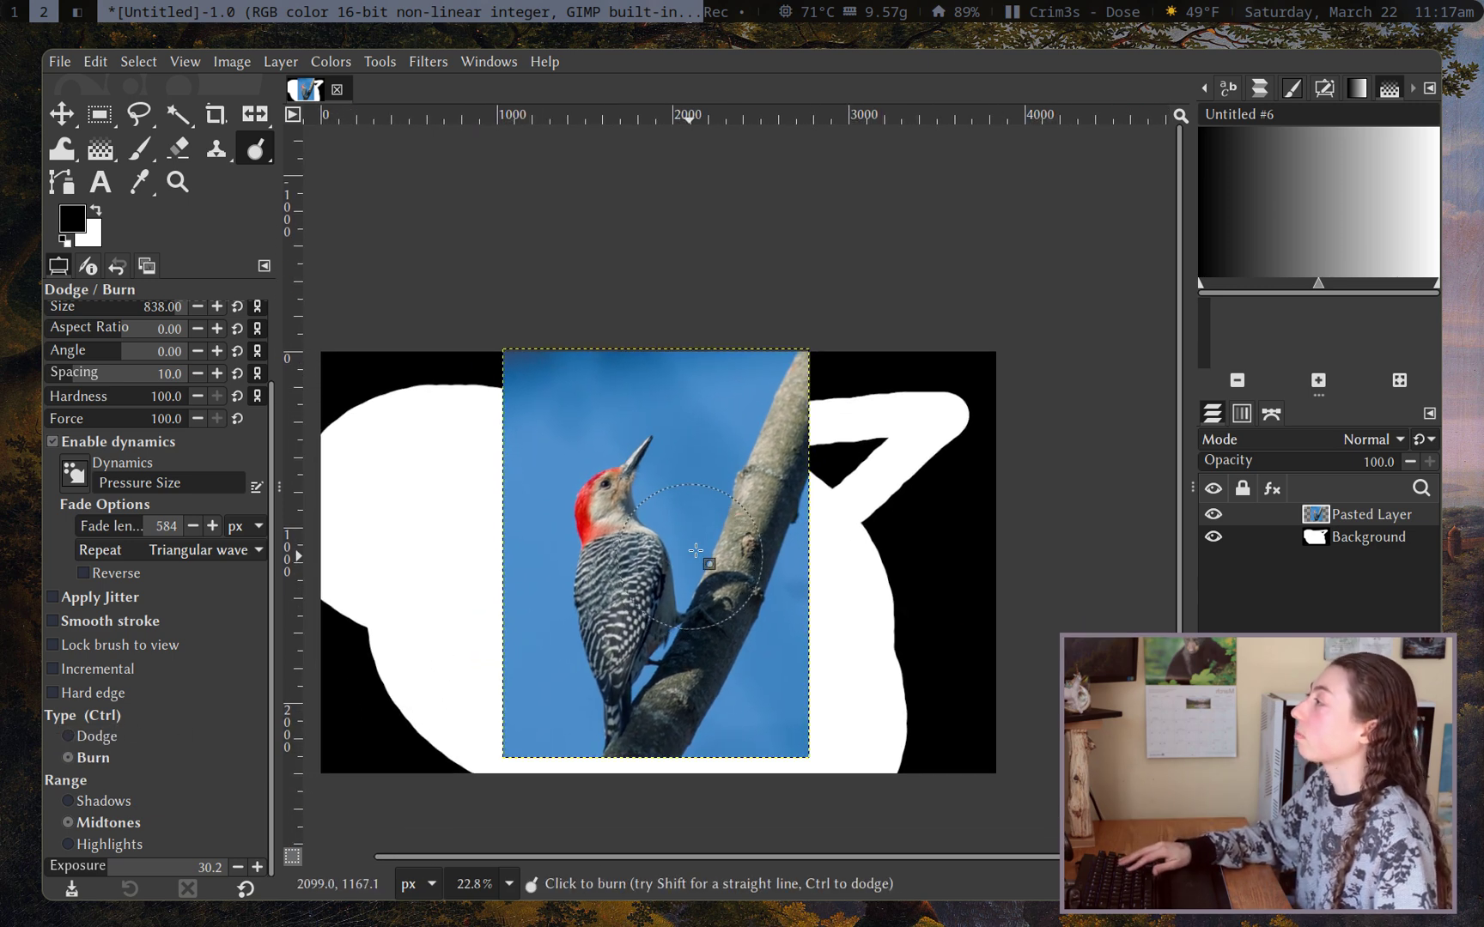
# Activate the Move tool and add a horizontal guide at 50% of the image
pyautogui.press('m')
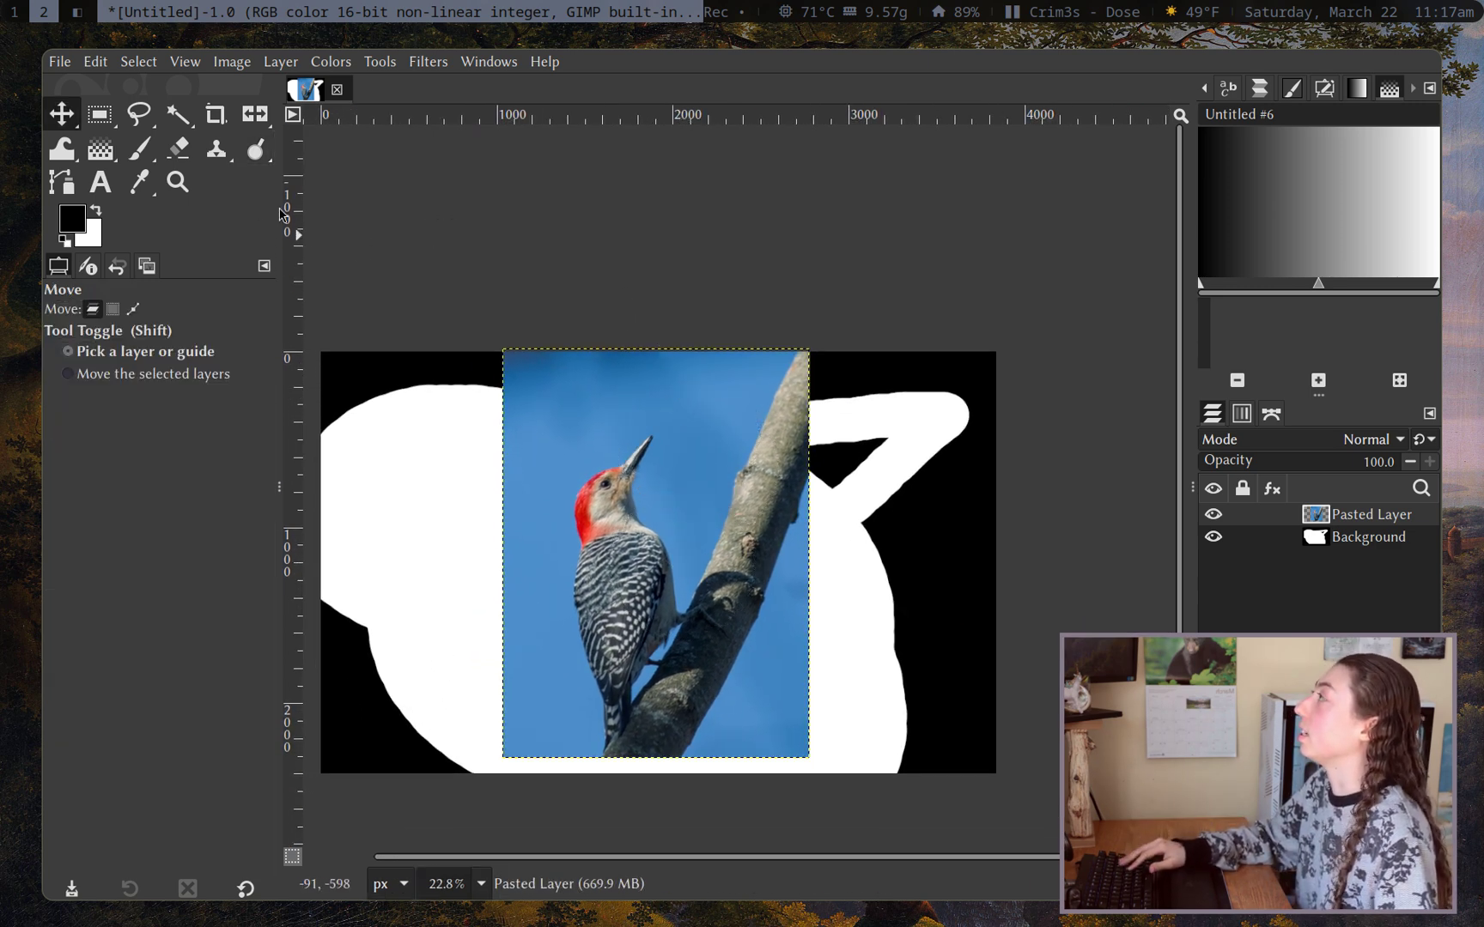
pyautogui.click(228, 62)
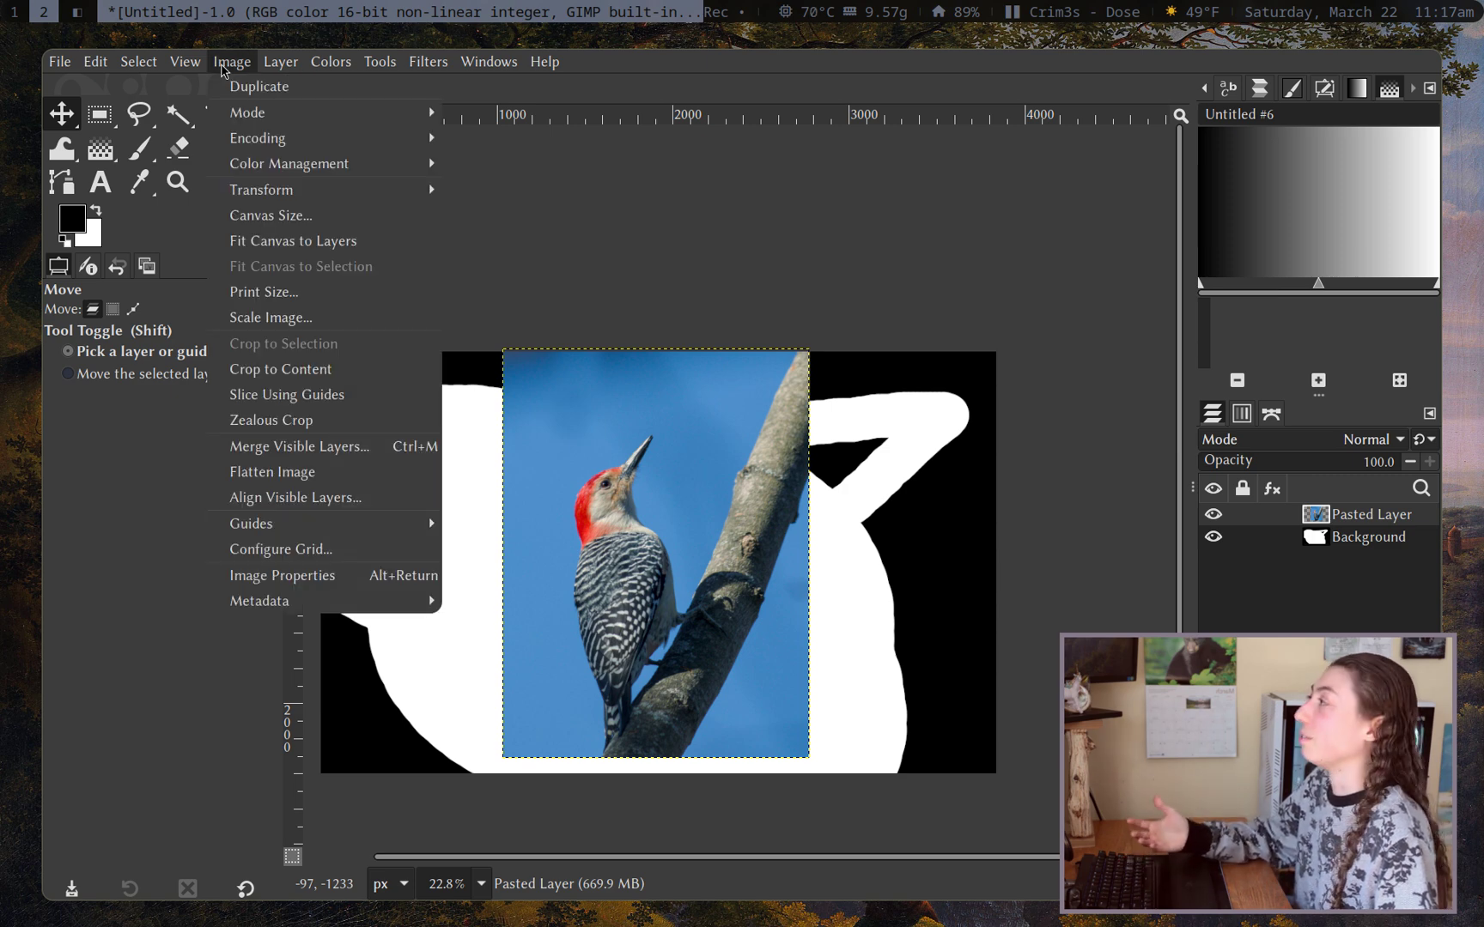
pyautogui.moveTo(384, 520)
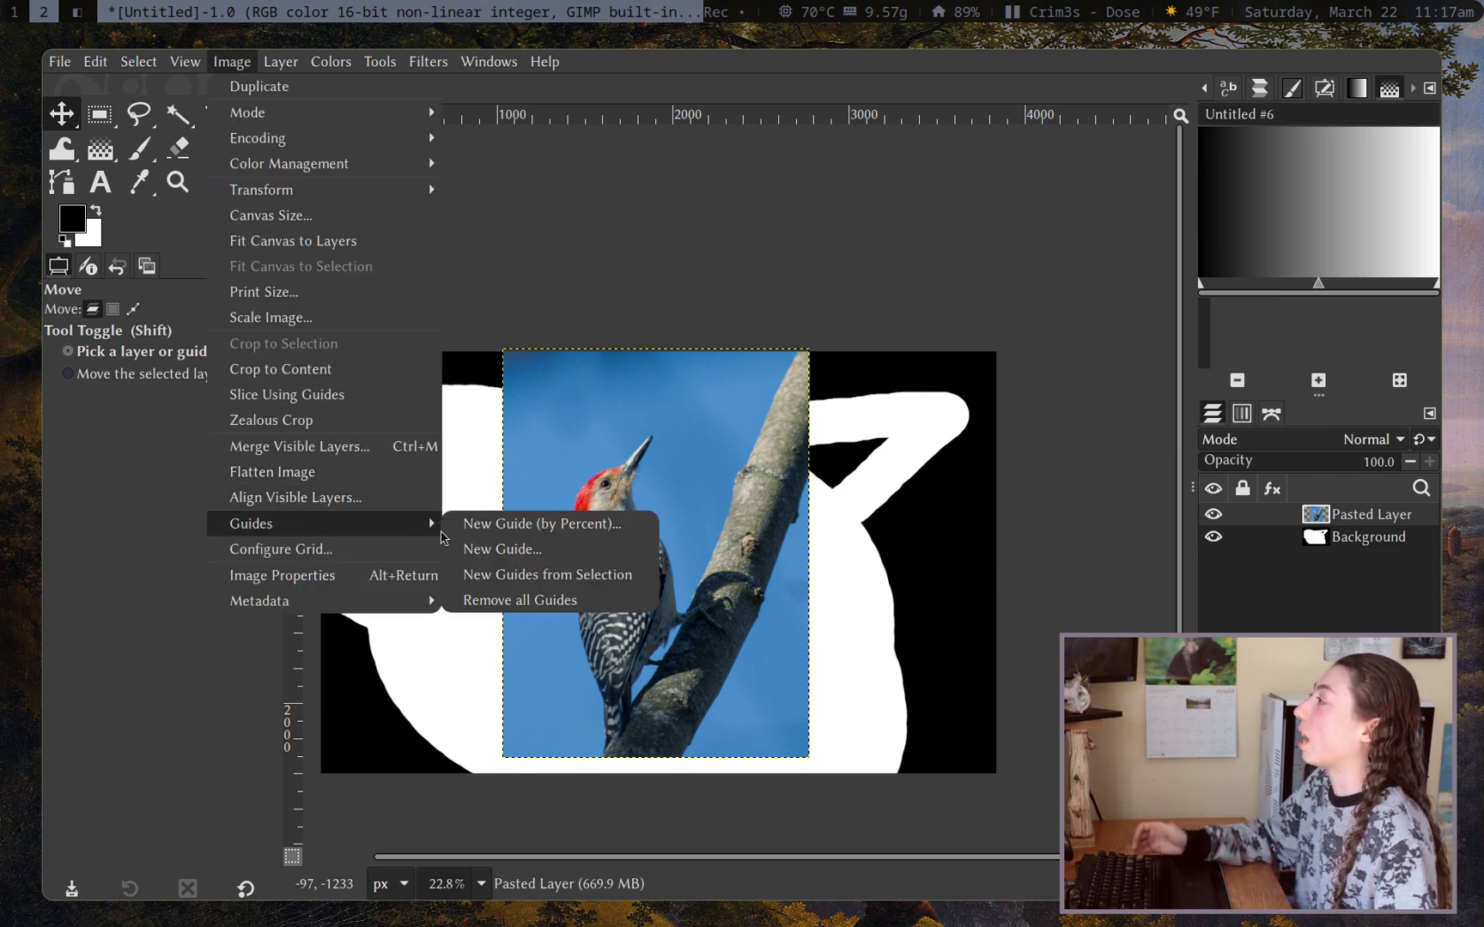
pyautogui.click(515, 524)
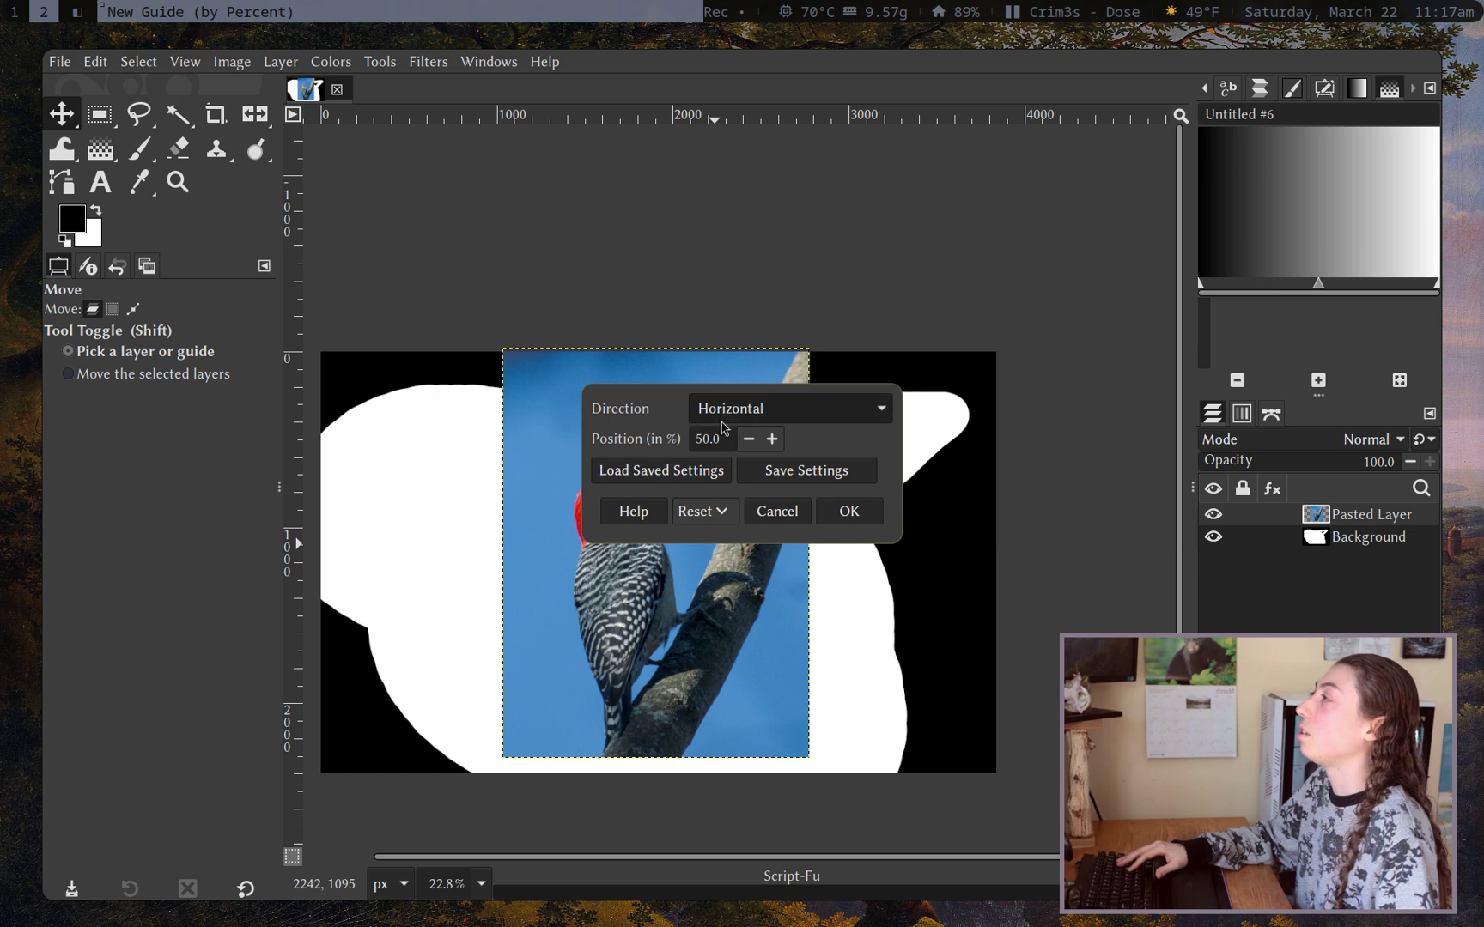
pyautogui.click(849, 511)
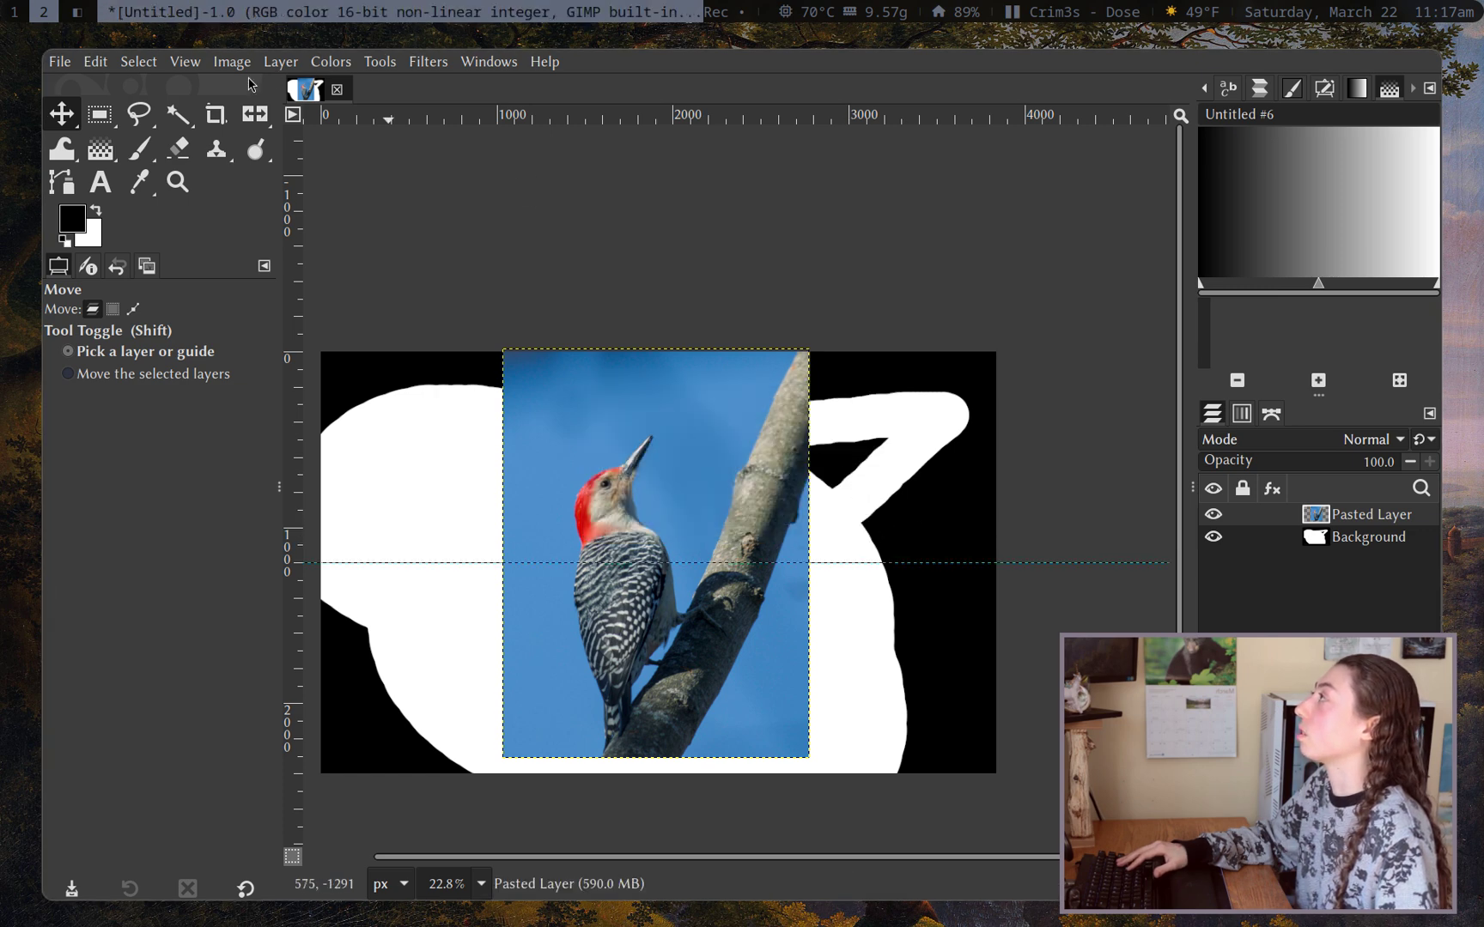
# Add a vertical guide at 50% of the image
pyautogui.click(231, 60)
pyautogui.moveTo(403, 523)
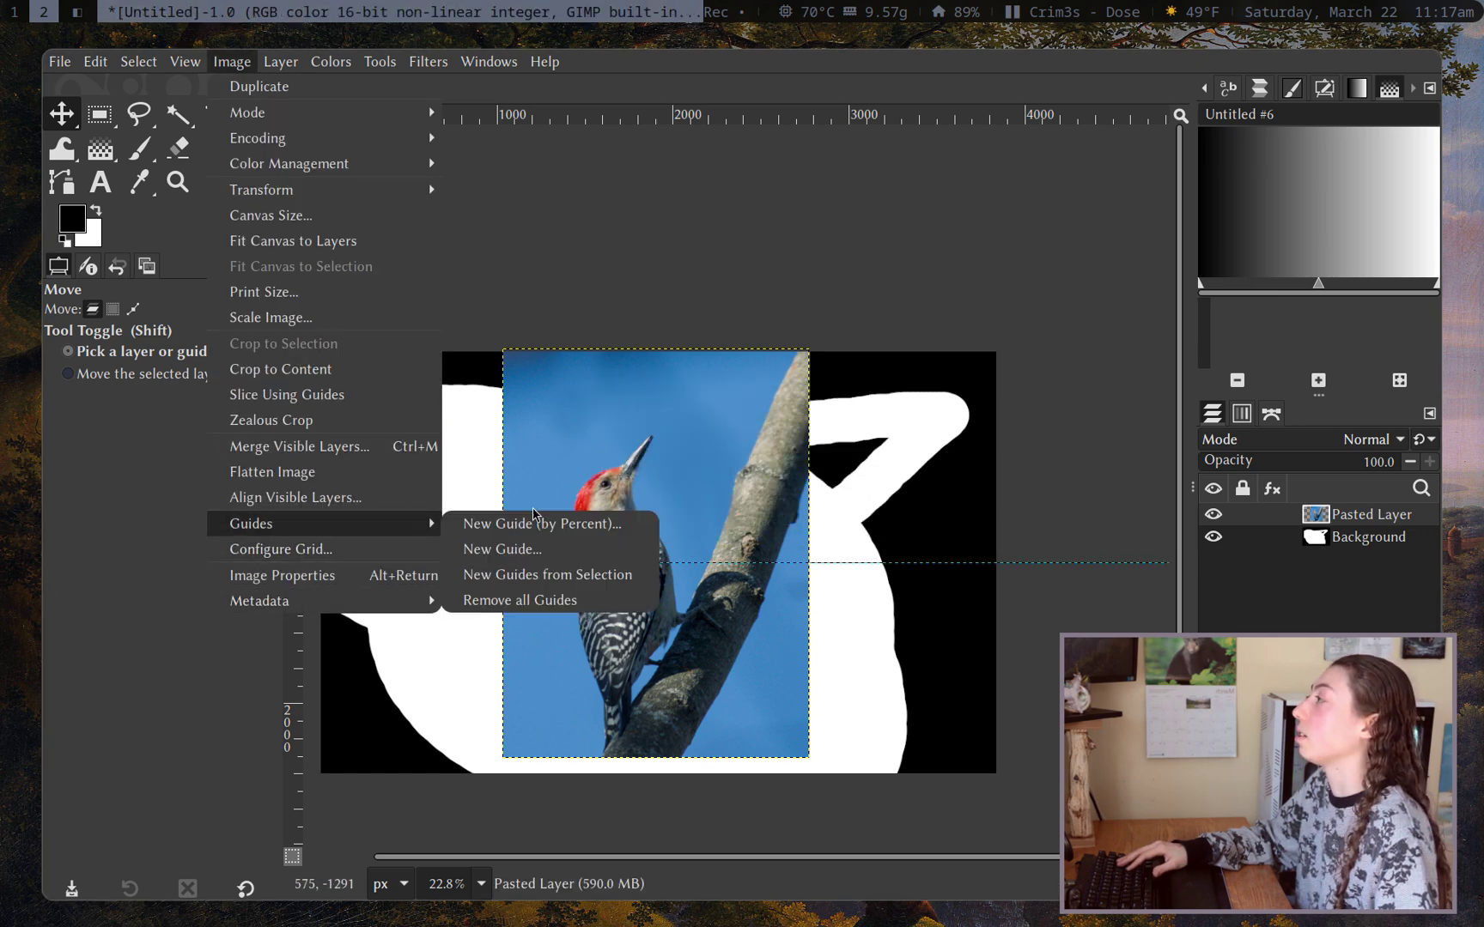
pyautogui.click(583, 526)
pyautogui.click(756, 416)
pyautogui.click(753, 435)
pyautogui.click(848, 510)
# Move the woodpecker photo layer until it snaps centred on the crossing of the horizontal and vertical guides
pyautogui.scroll(2, 704, 514)
pyautogui.scroll(-1, 694, 543)
pyautogui.scroll(2, 605, 481)
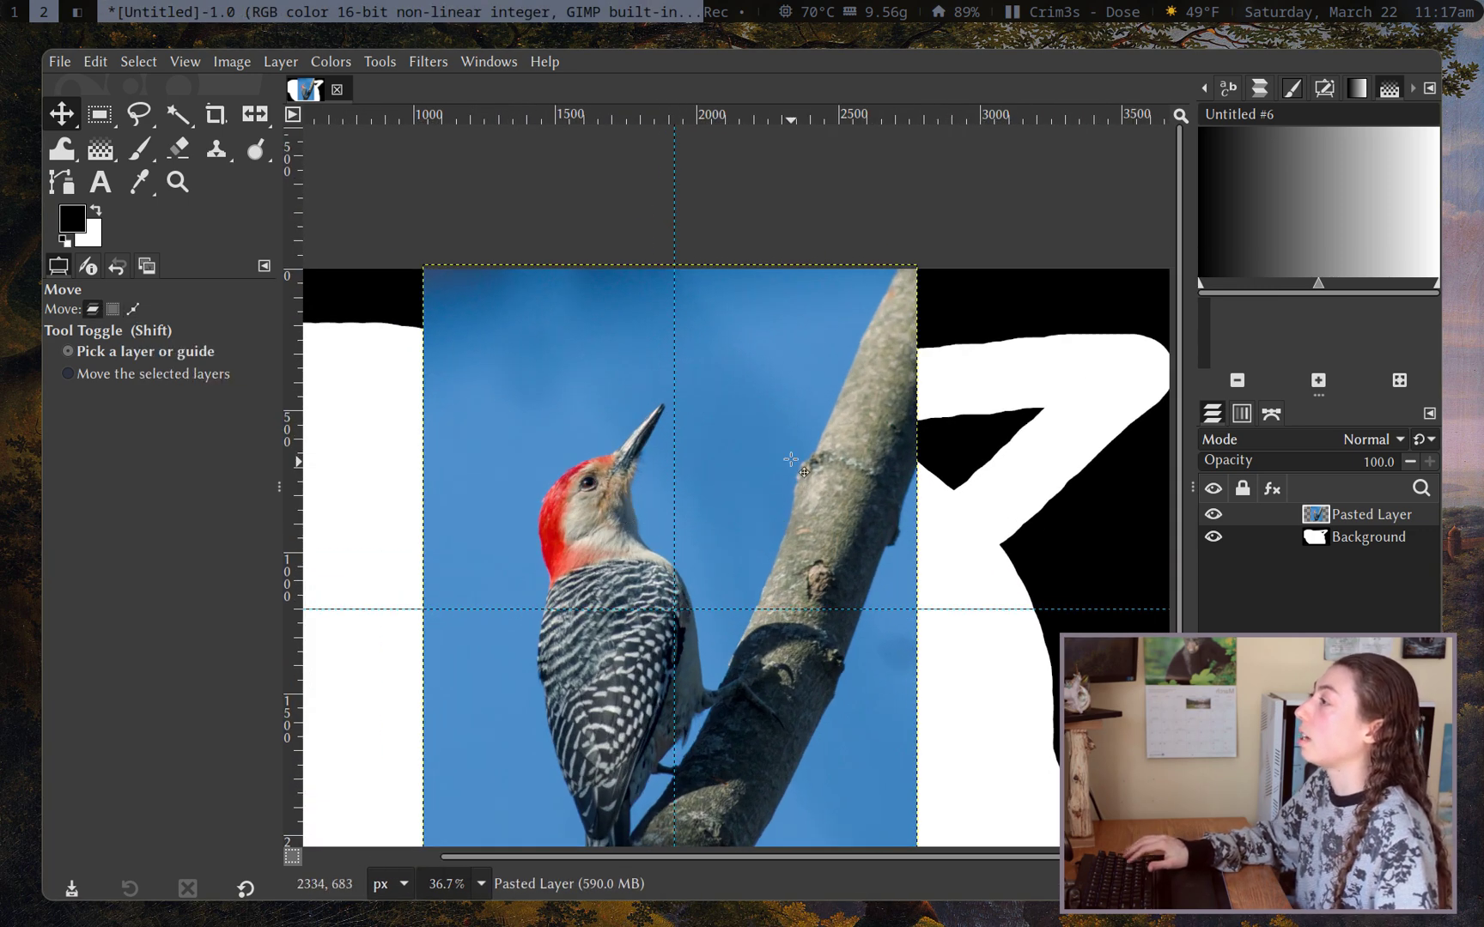
pyautogui.moveTo(786, 459)
pyautogui.mouseDown()
pyautogui.moveTo(789, 475)
pyautogui.moveTo(767, 479)
pyautogui.moveTo(804, 478)
pyautogui.moveTo(783, 486)
pyautogui.mouseUp()
pyautogui.scroll(-3, 783, 486)
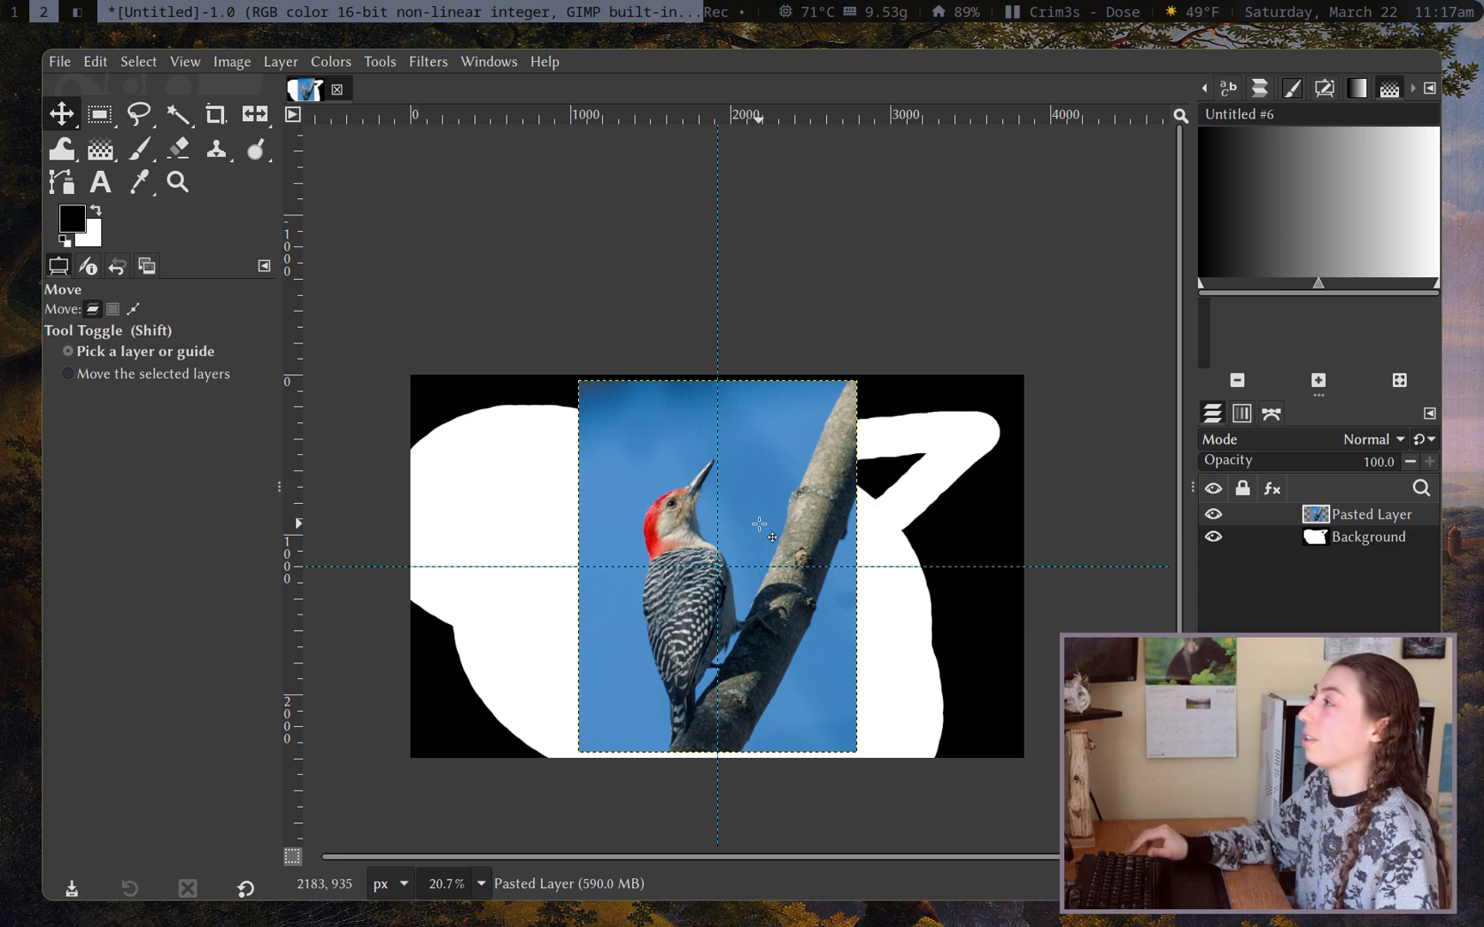
pyautogui.moveTo(768, 500); pyautogui.dragTo(774, 533)
pyautogui.scroll(6, 761, 539)
pyautogui.scroll(-5, 759, 530)
pyautogui.scroll(5, 727, 539)
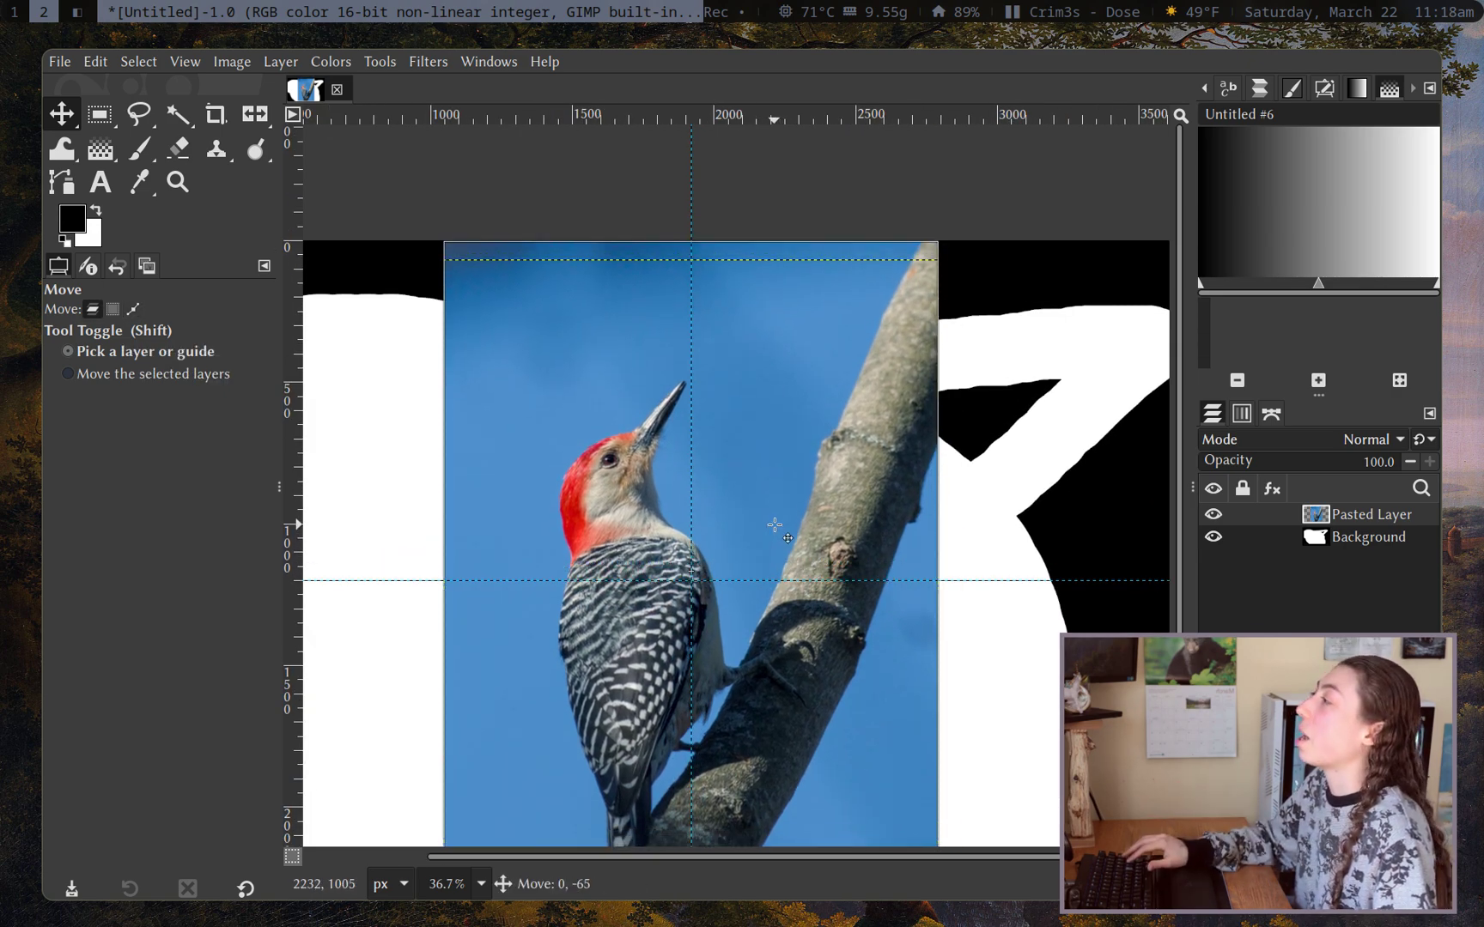
pyautogui.moveTo(775, 525); pyautogui.dragTo(778, 534)
pyautogui.scroll(-2, 778, 534)
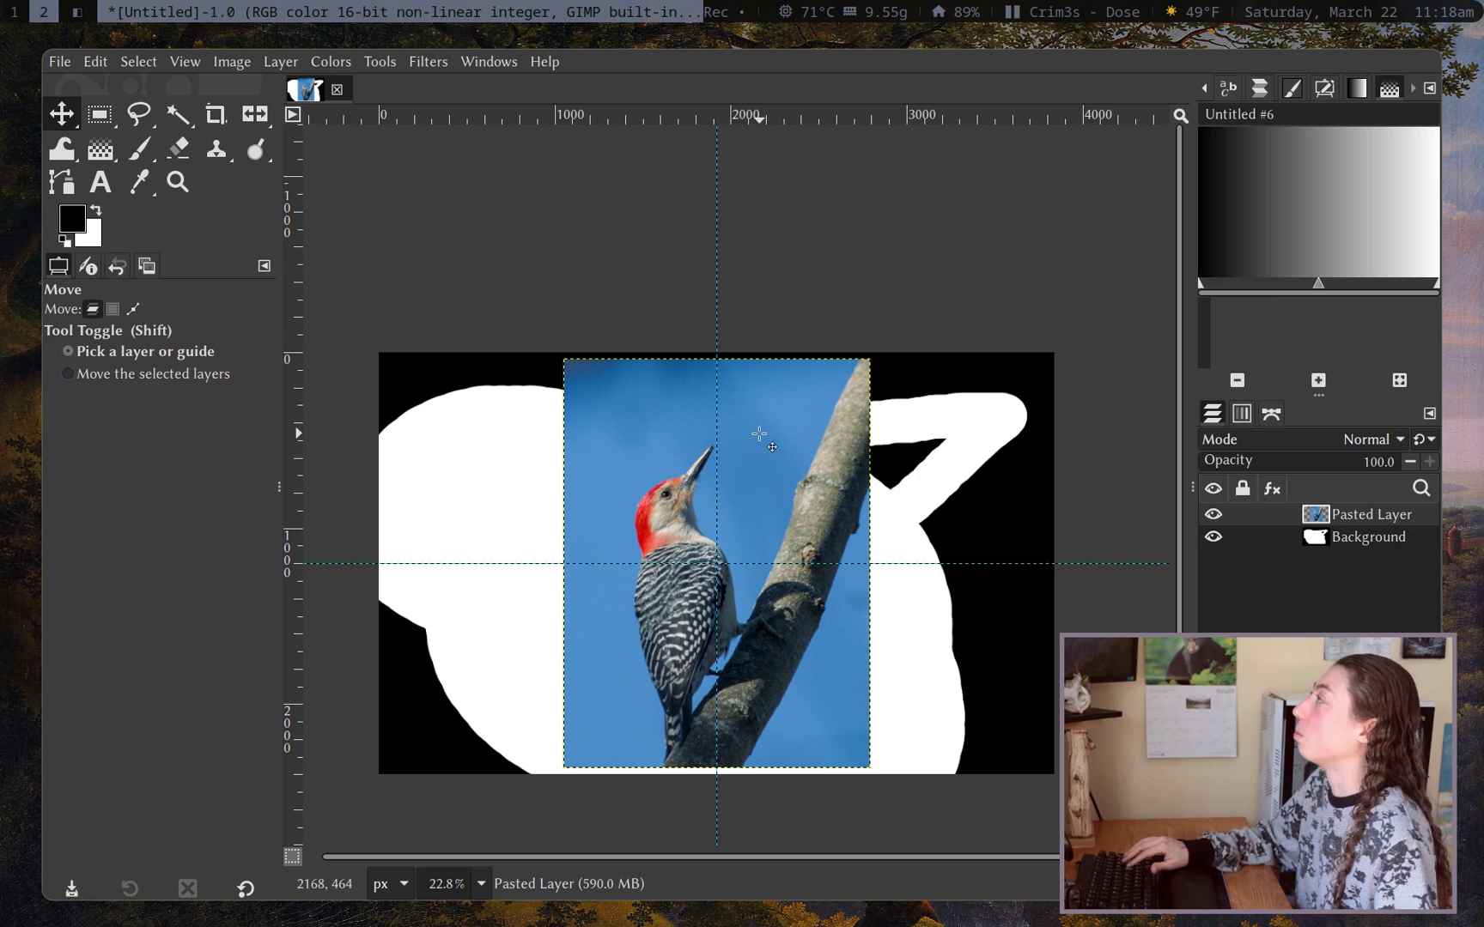
# Select the blue sky around the woodpecker and branch with Fuzzy Select, adding the dark upper corner and the area beyond the branch
pyautogui.press('u')
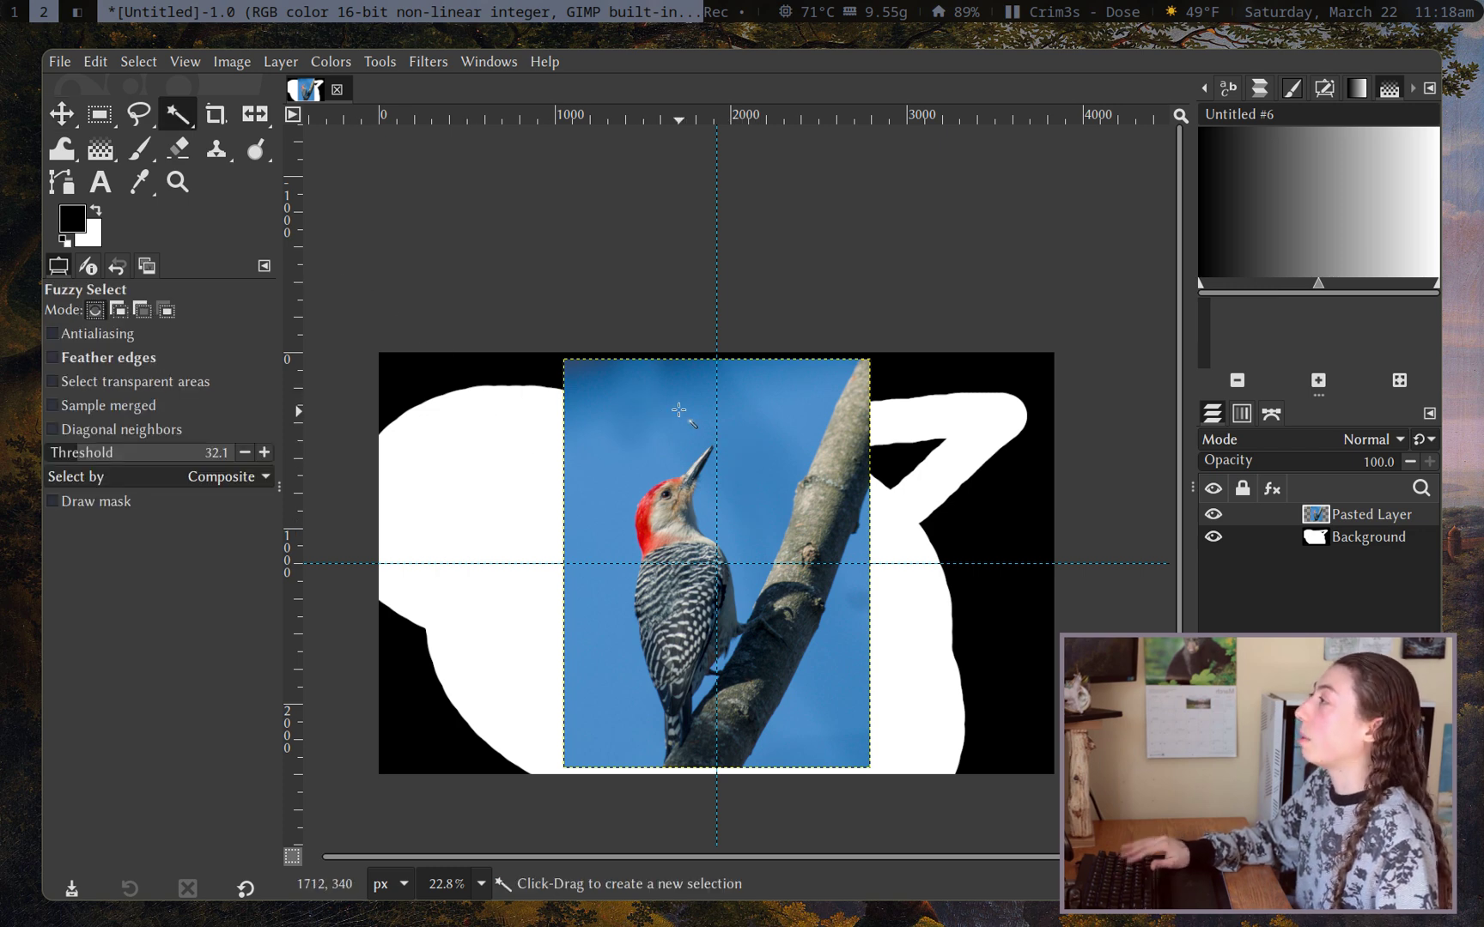
pyautogui.scroll(2, 677, 407)
pyautogui.click(769, 354)
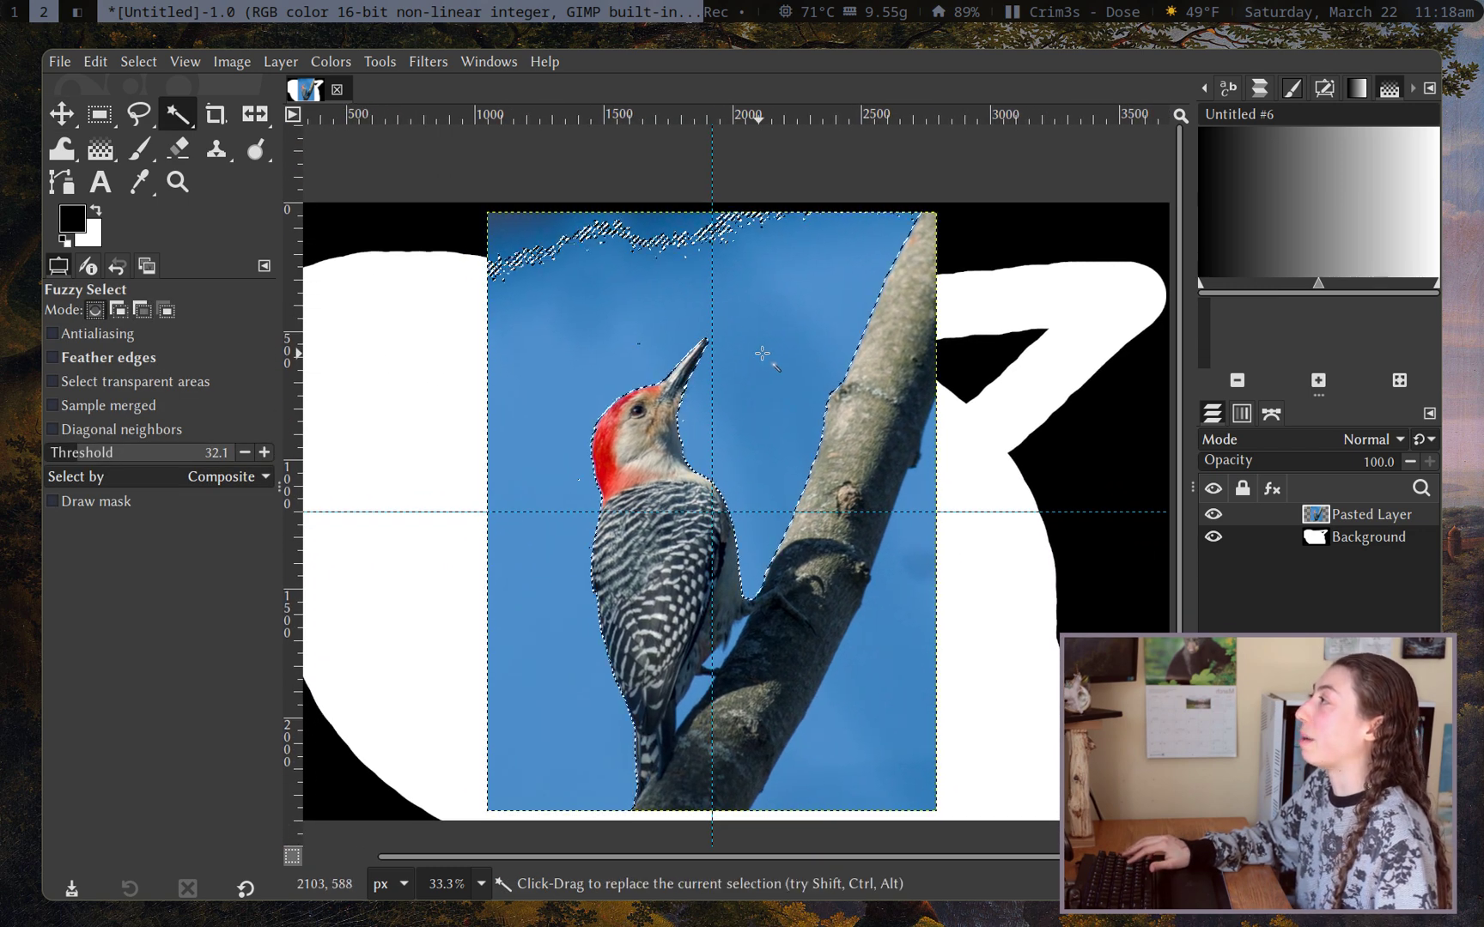
pyautogui.keyDown('shift'); pyautogui.click(525, 225); pyautogui.keyUp('shift')
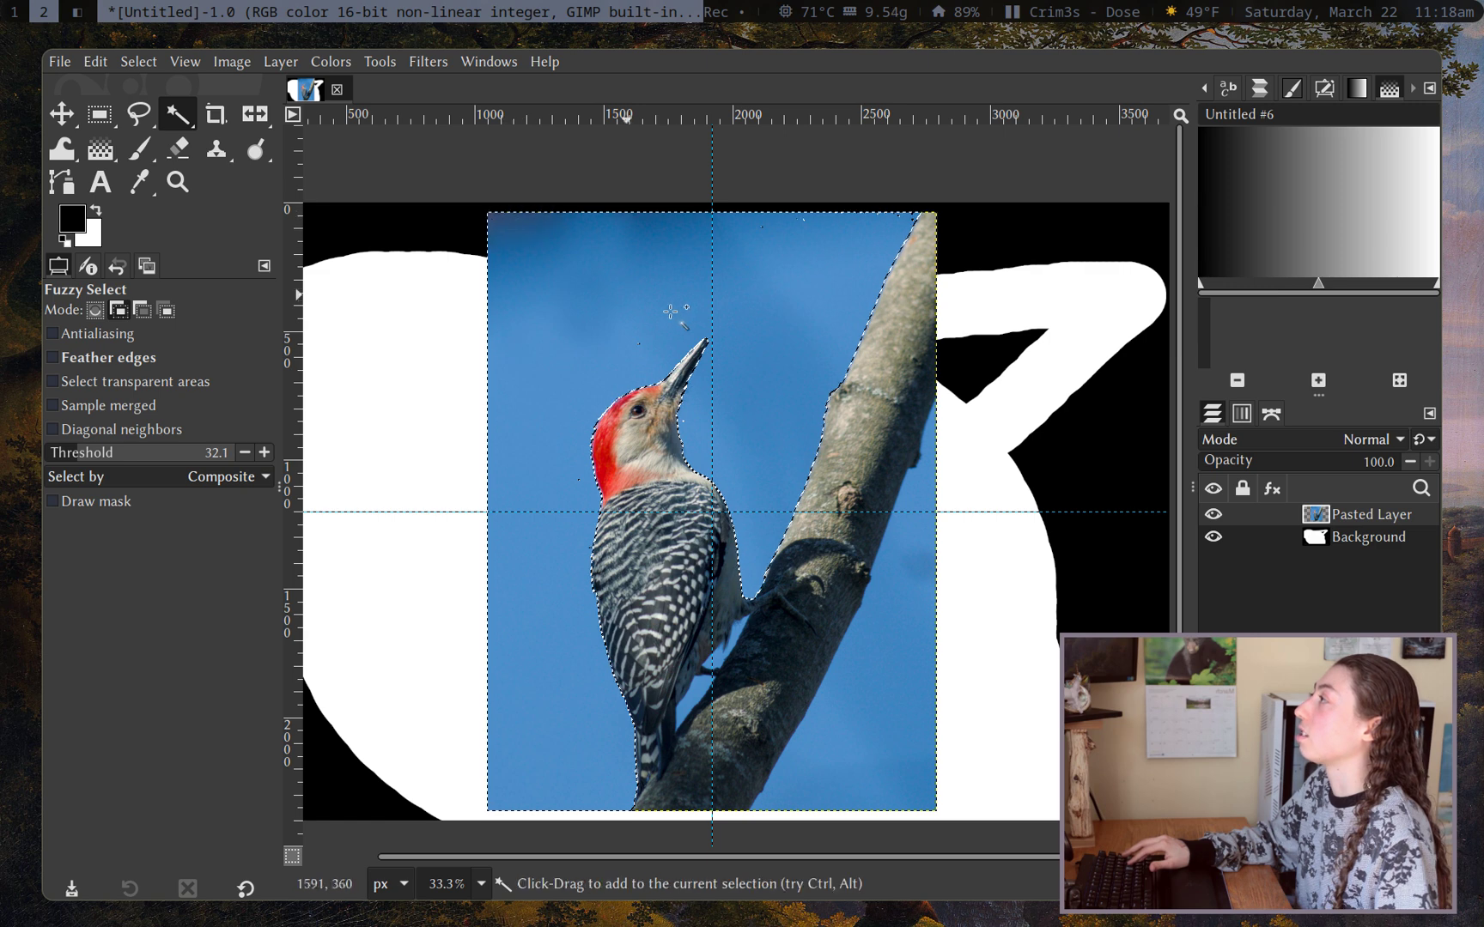
pyautogui.keyDown('shift'); pyautogui.click(860, 658); pyautogui.keyUp('shift')
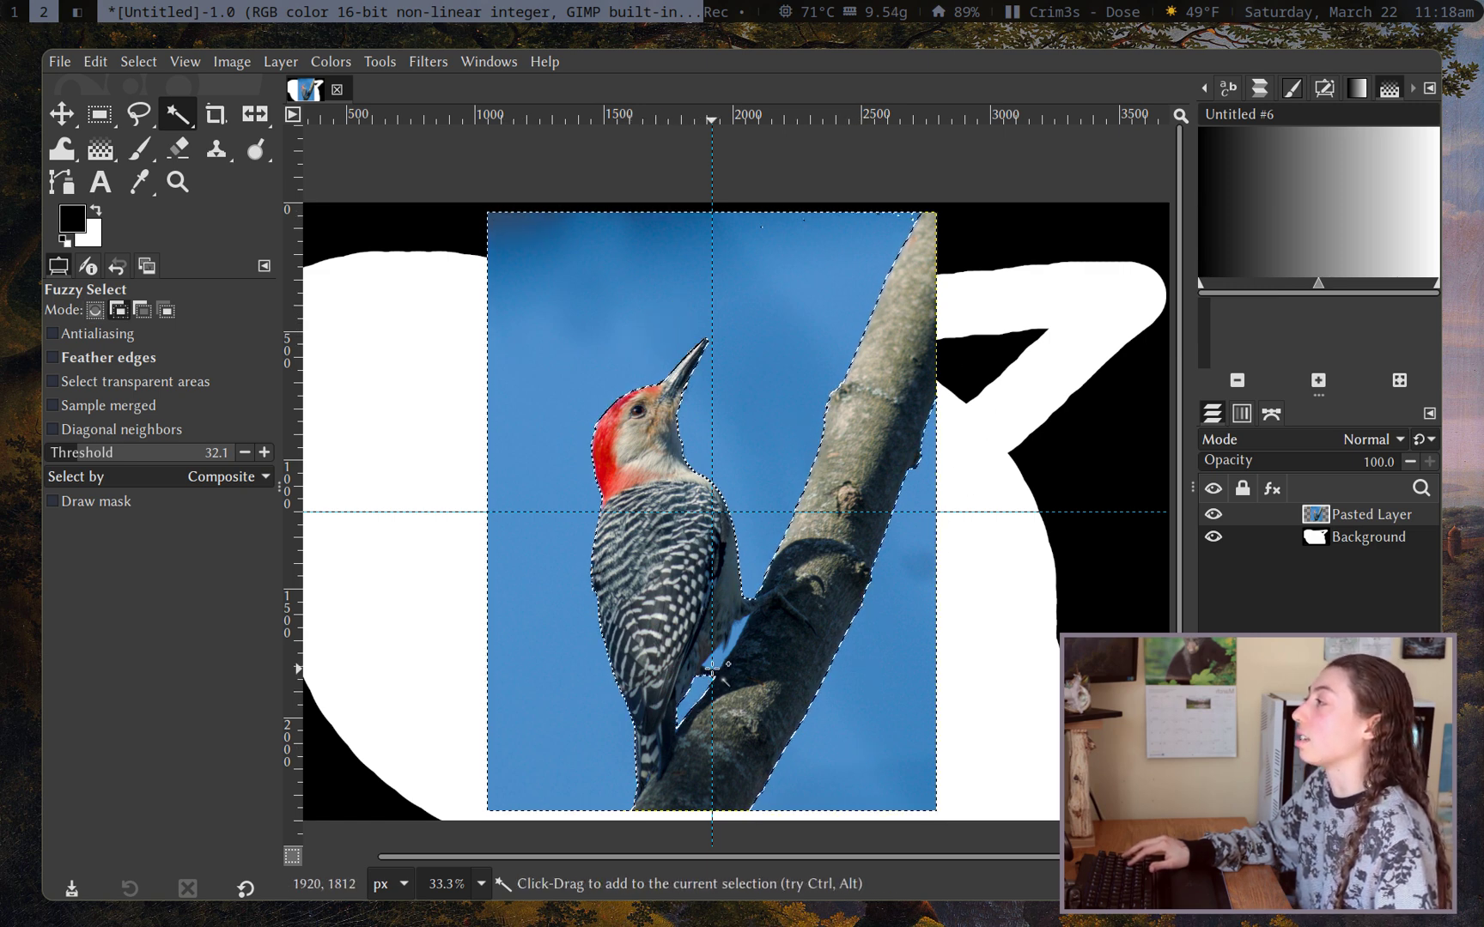
pyautogui.scroll(1, 713, 665)
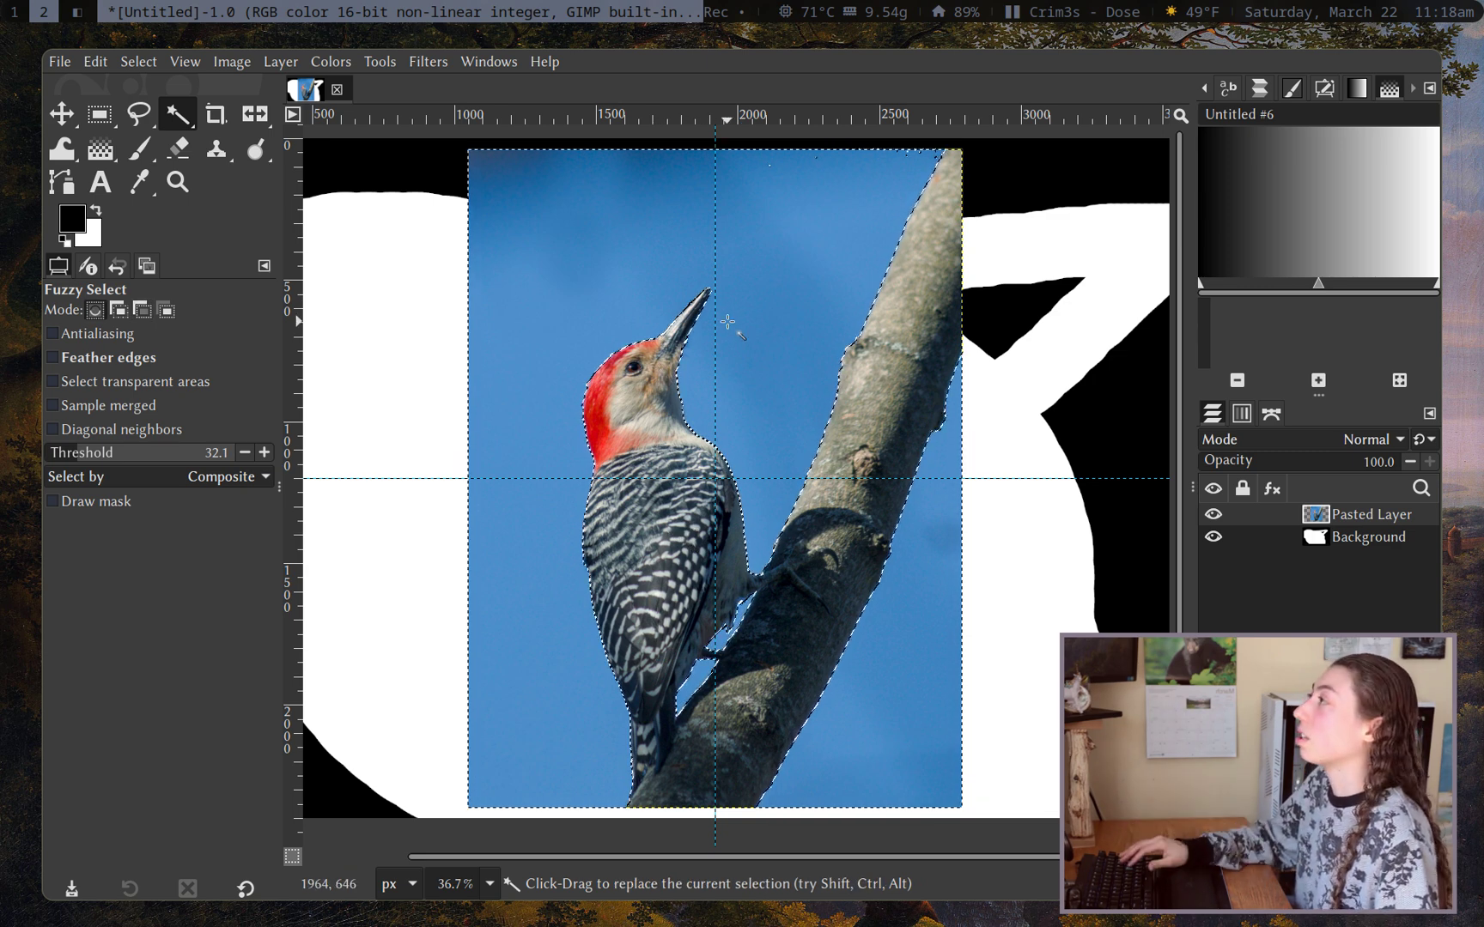
pyautogui.scroll(1, 653, 386)
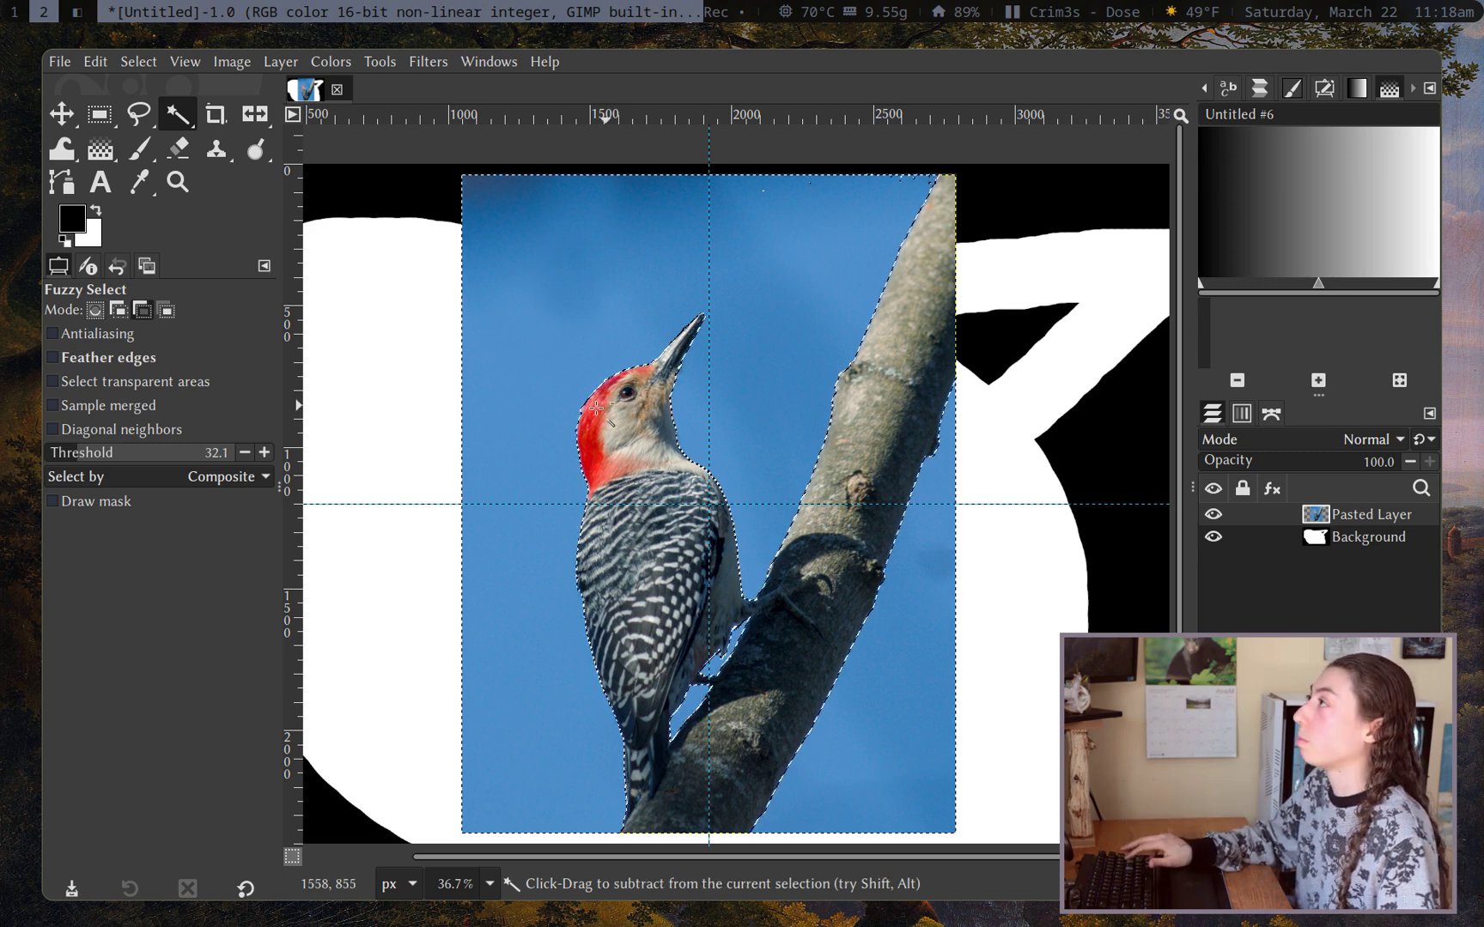
pyautogui.keyDown('ctrl'); pyautogui.scroll(-2, 628, 400); pyautogui.keyUp('ctrl')
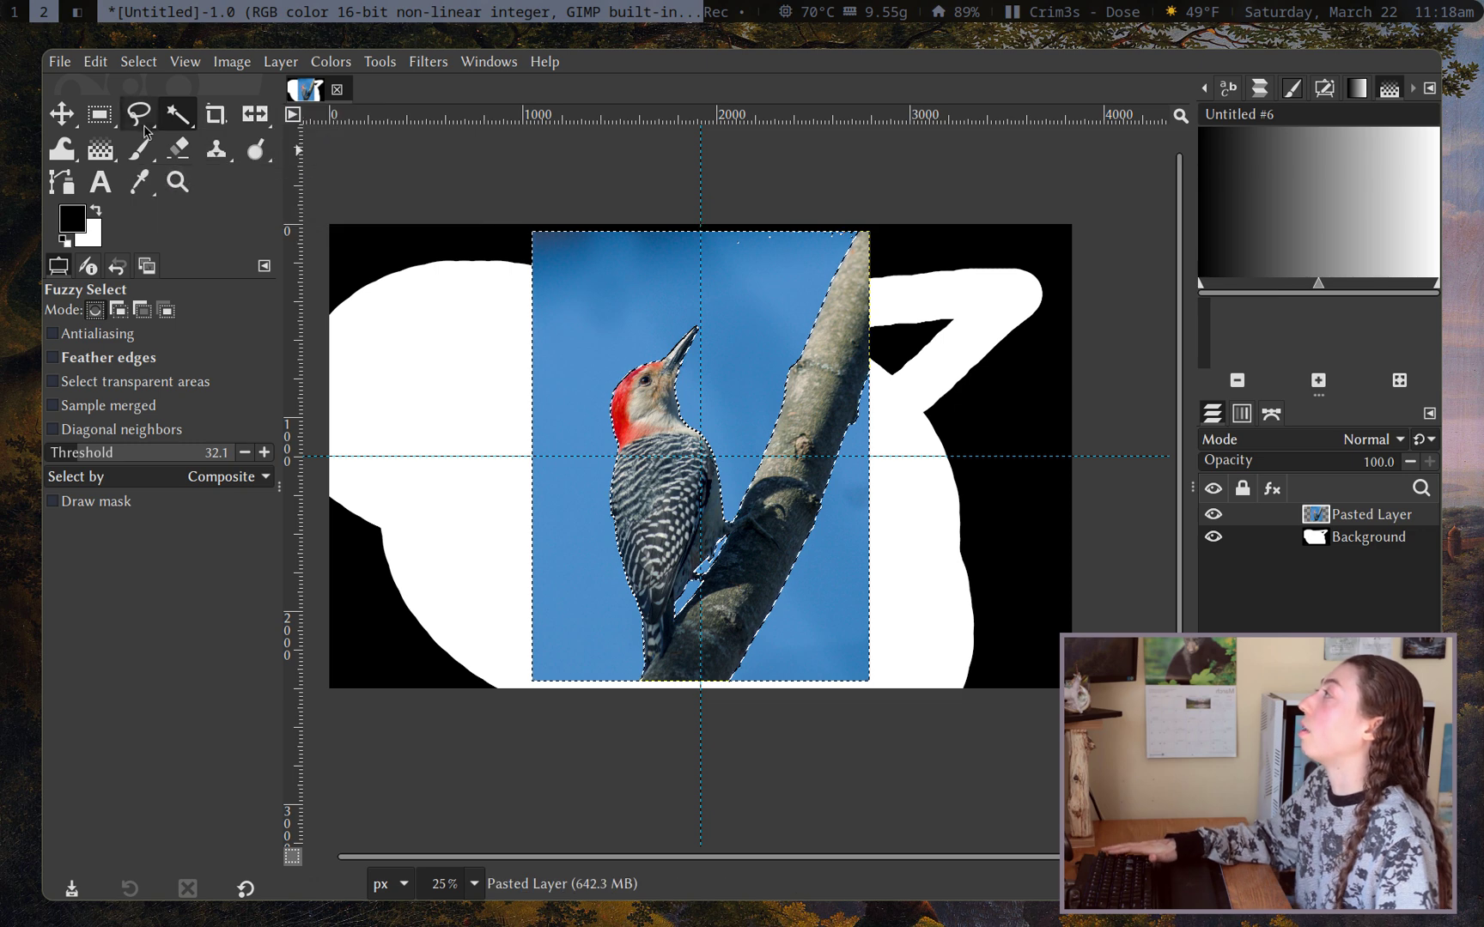
# Draw a rectangular selection about 1488 by 1142 px around the woodpecker's upper body, and undo it
pyautogui.moveTo(145, 129)
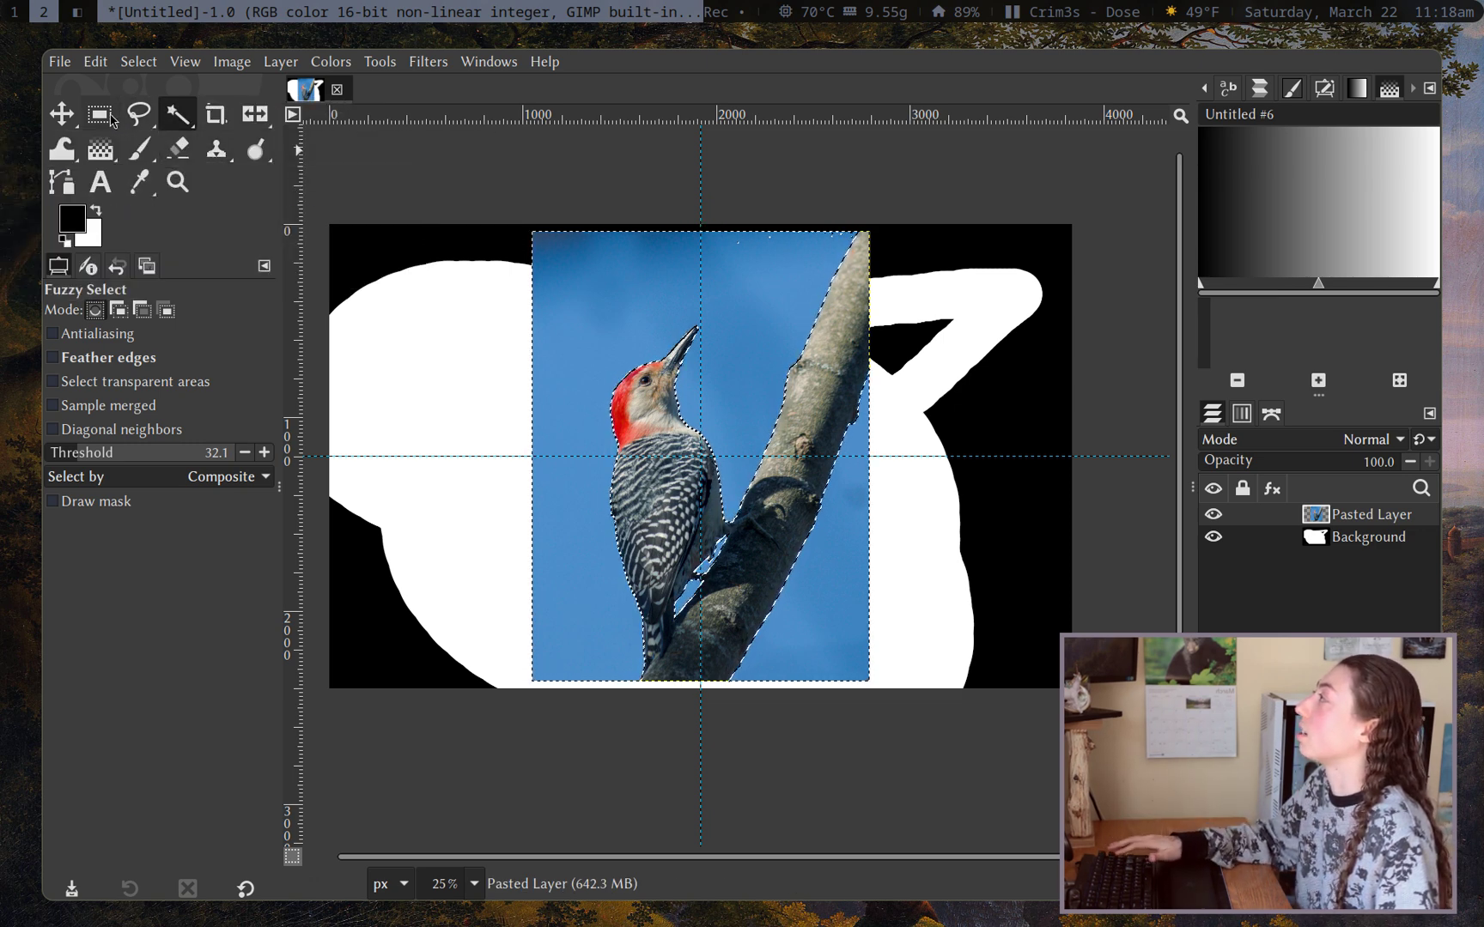
pyautogui.click(100, 113)
pyautogui.moveTo(549, 332); pyautogui.dragTo(838, 552)
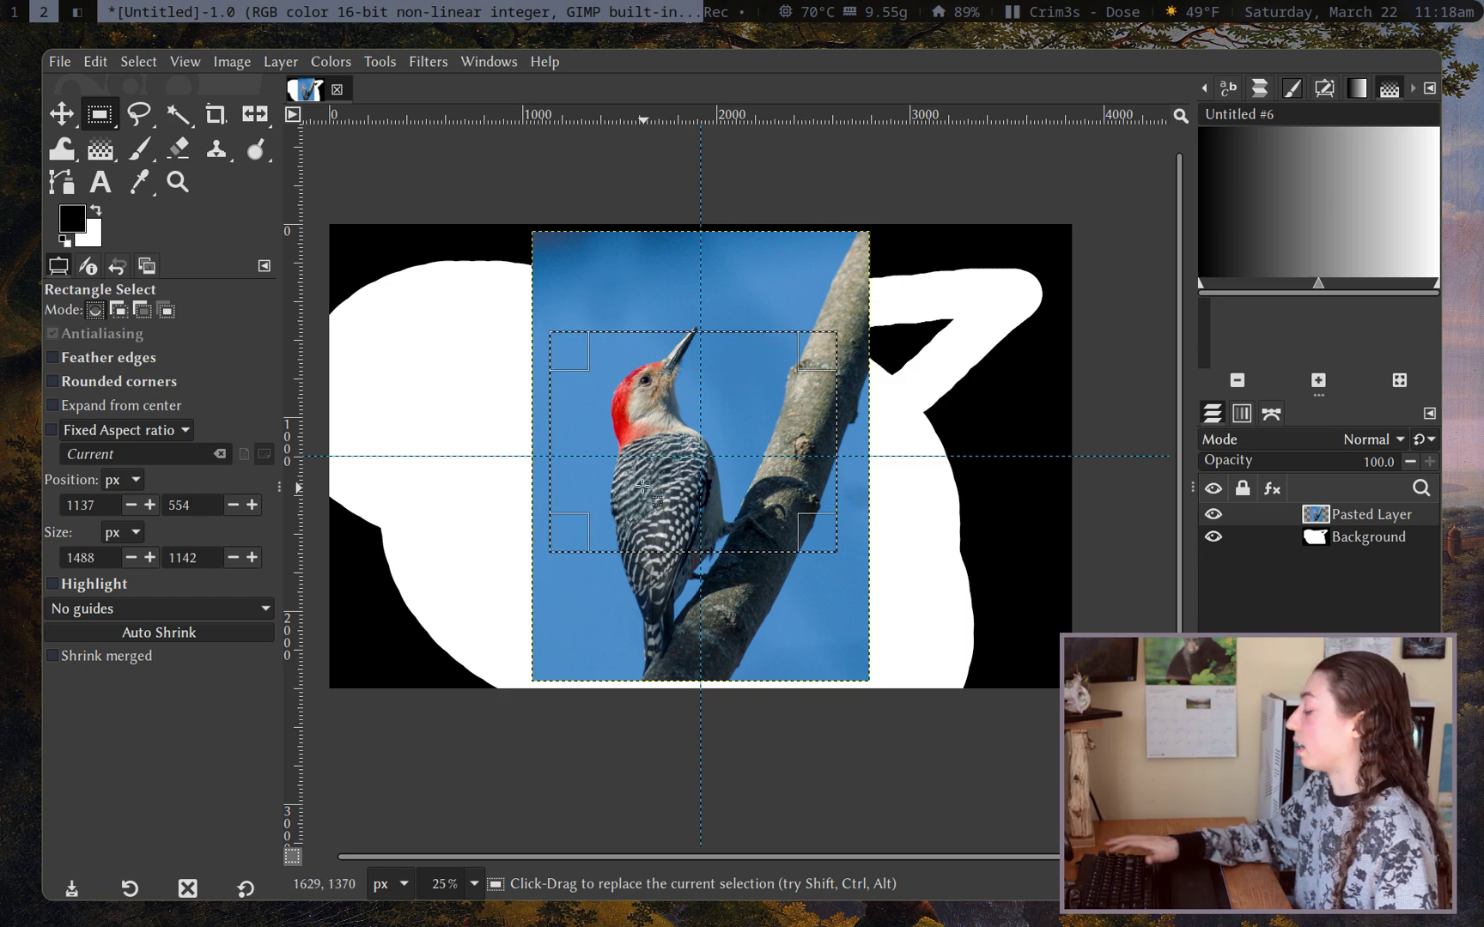
pyautogui.hotkey('ctrl', 'z')
pyautogui.scroll(3, 721, 456)
pyautogui.scroll(-2, 722, 589)
pyautogui.scroll(-2, 800, 566)
# Fuzzy-select the photo's blue sky again in add mode, and clear the selection
pyautogui.press('u')
pyautogui.click(776, 317)
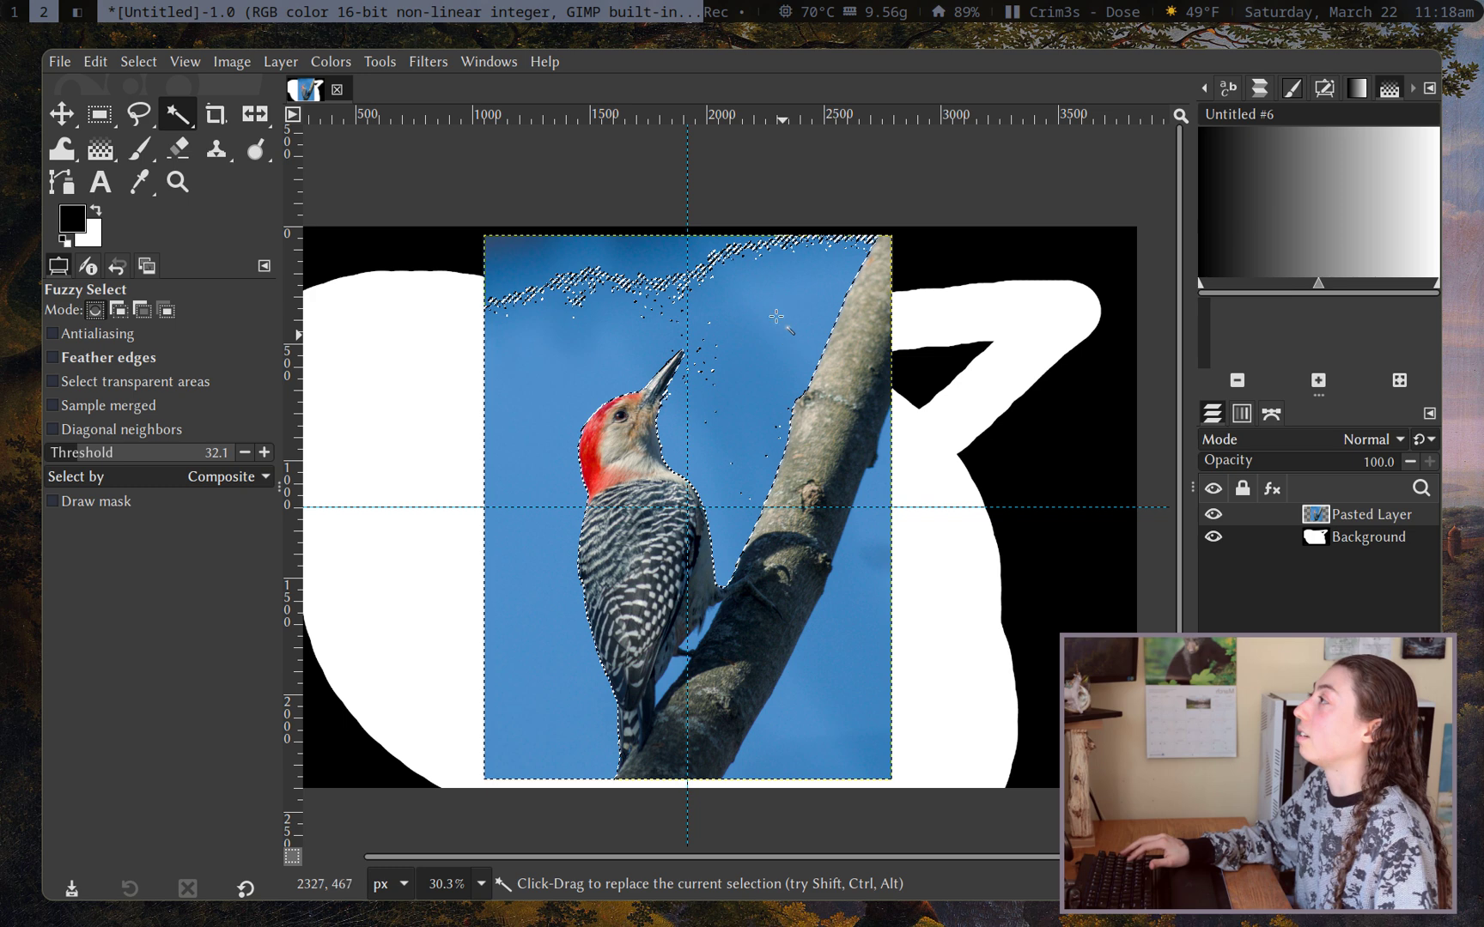
pyautogui.keyDown('shift'); pyautogui.click(691, 303); pyautogui.keyUp('shift')
pyautogui.hotkey('ctrl', 'shift', 'a')
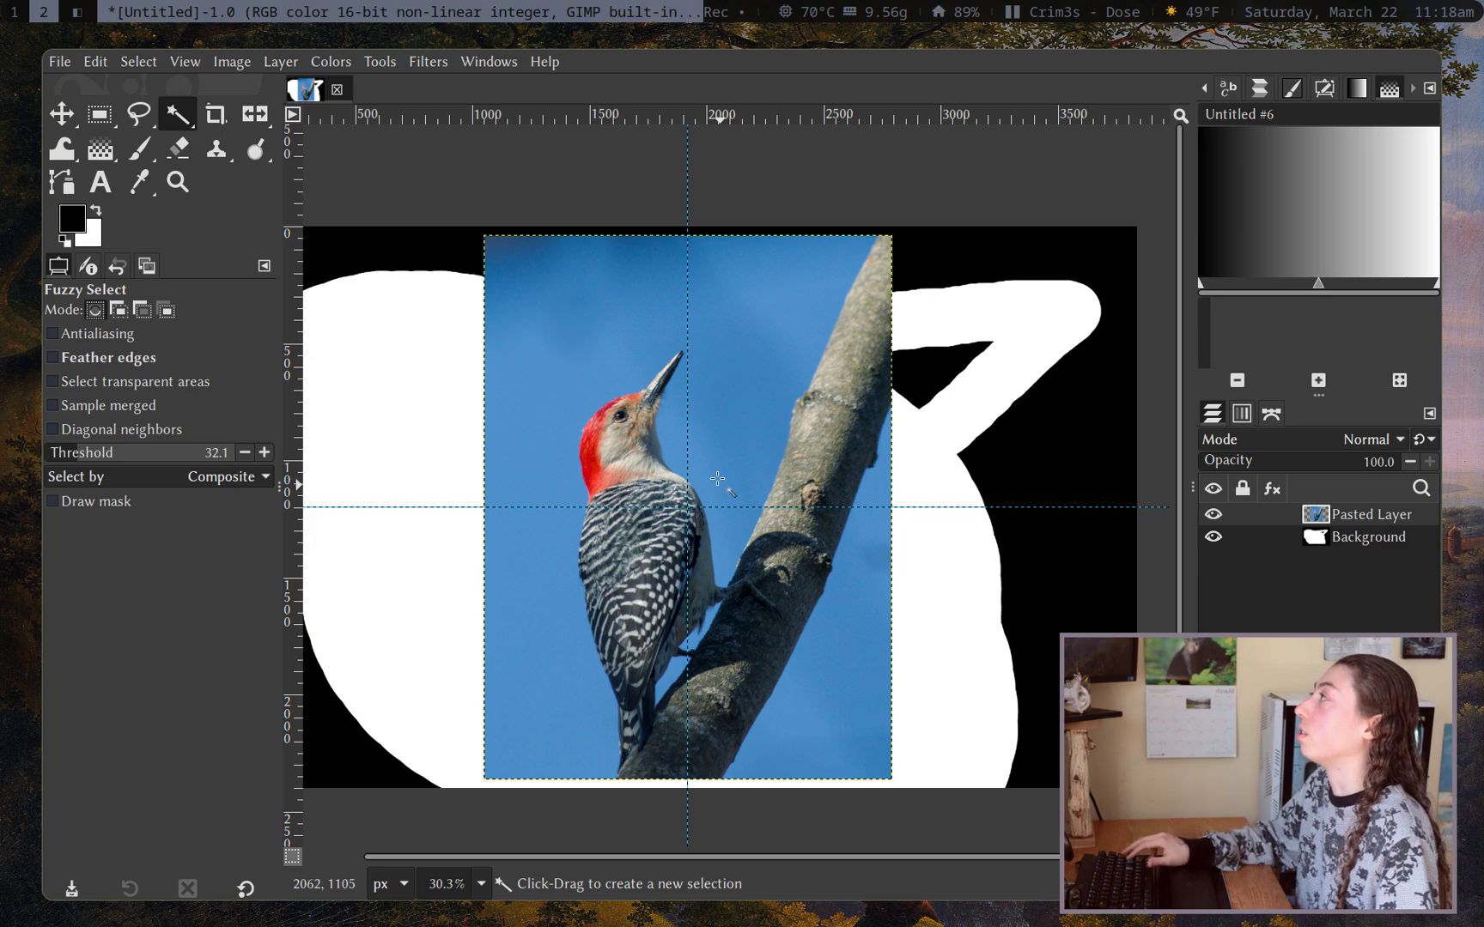
pyautogui.keyDown('ctrl'); pyautogui.scroll(-1, 672, 421); pyautogui.keyUp('ctrl')
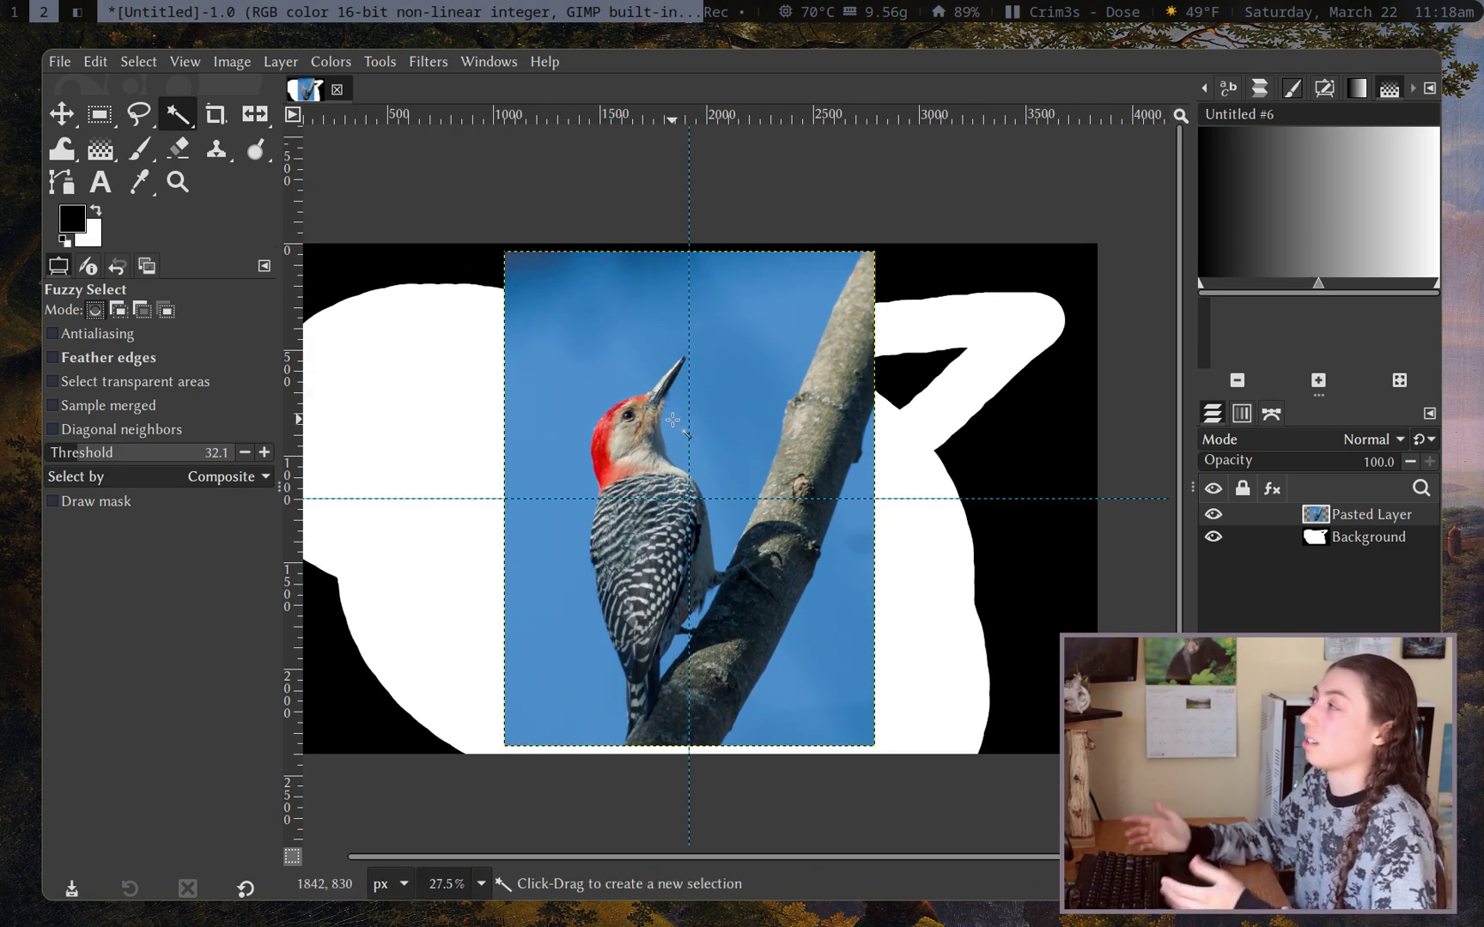
pyautogui.keyDown('ctrl'); pyautogui.scroll(6, 673, 421); pyautogui.keyUp('ctrl')
pyautogui.keyDown('ctrl'); pyautogui.scroll(-7, 900, 460); pyautogui.keyUp('ctrl')
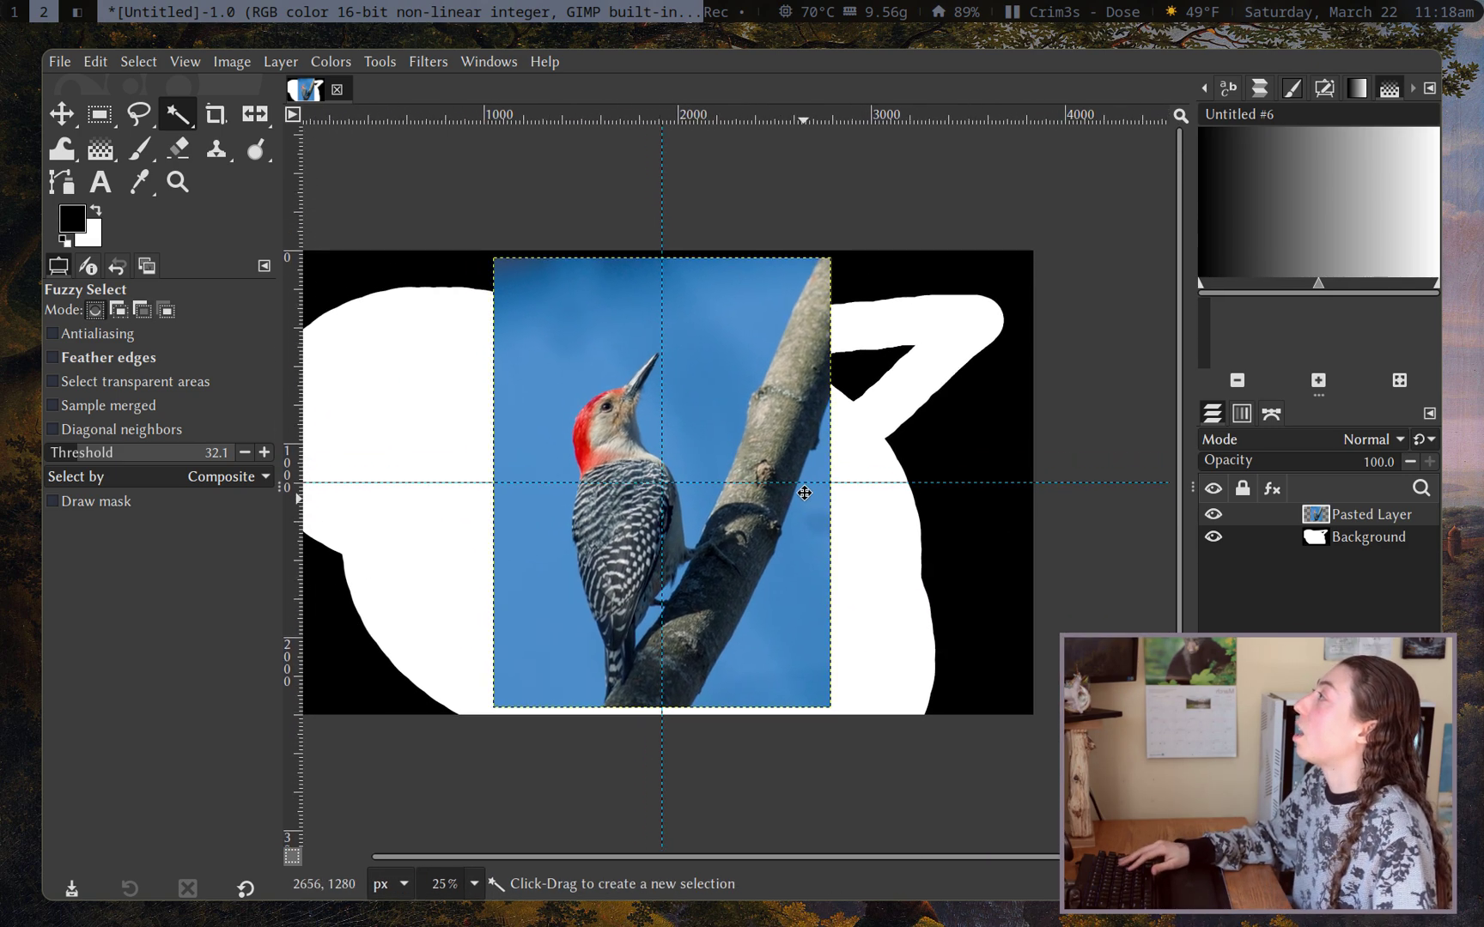
pyautogui.keyDown('ctrl'); pyautogui.scroll(-2, 464, 271); pyautogui.keyUp('ctrl')
pyautogui.keyDown('ctrl'); pyautogui.scroll(1, 595, 387); pyautogui.keyUp('ctrl')
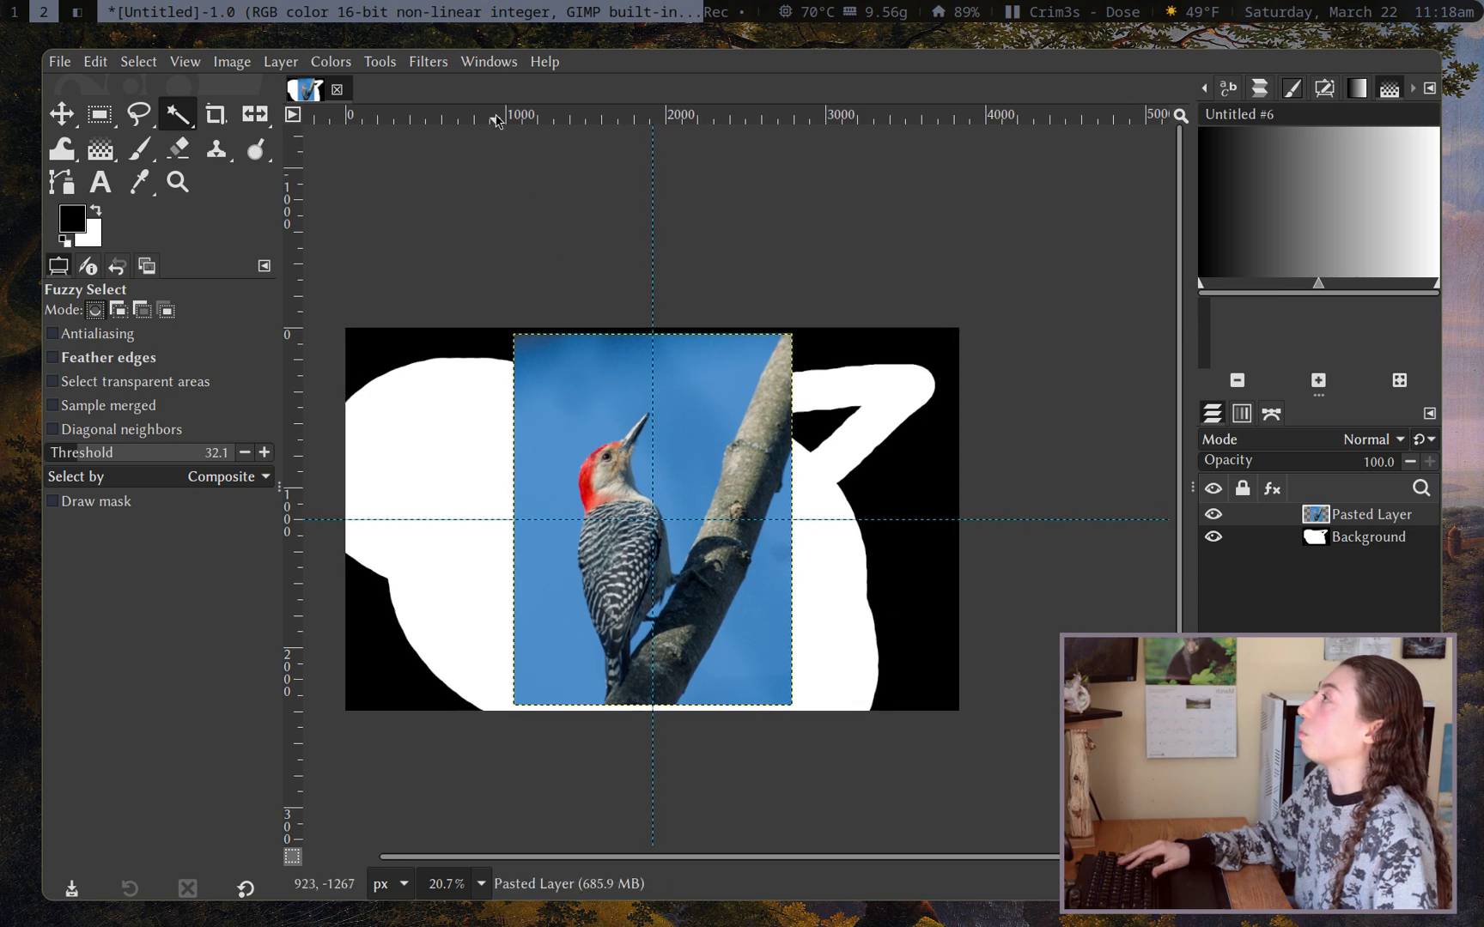
# Turn off single-window mode and clear the floating toolbox and layers docks away from the image window
pyautogui.click(494, 62)
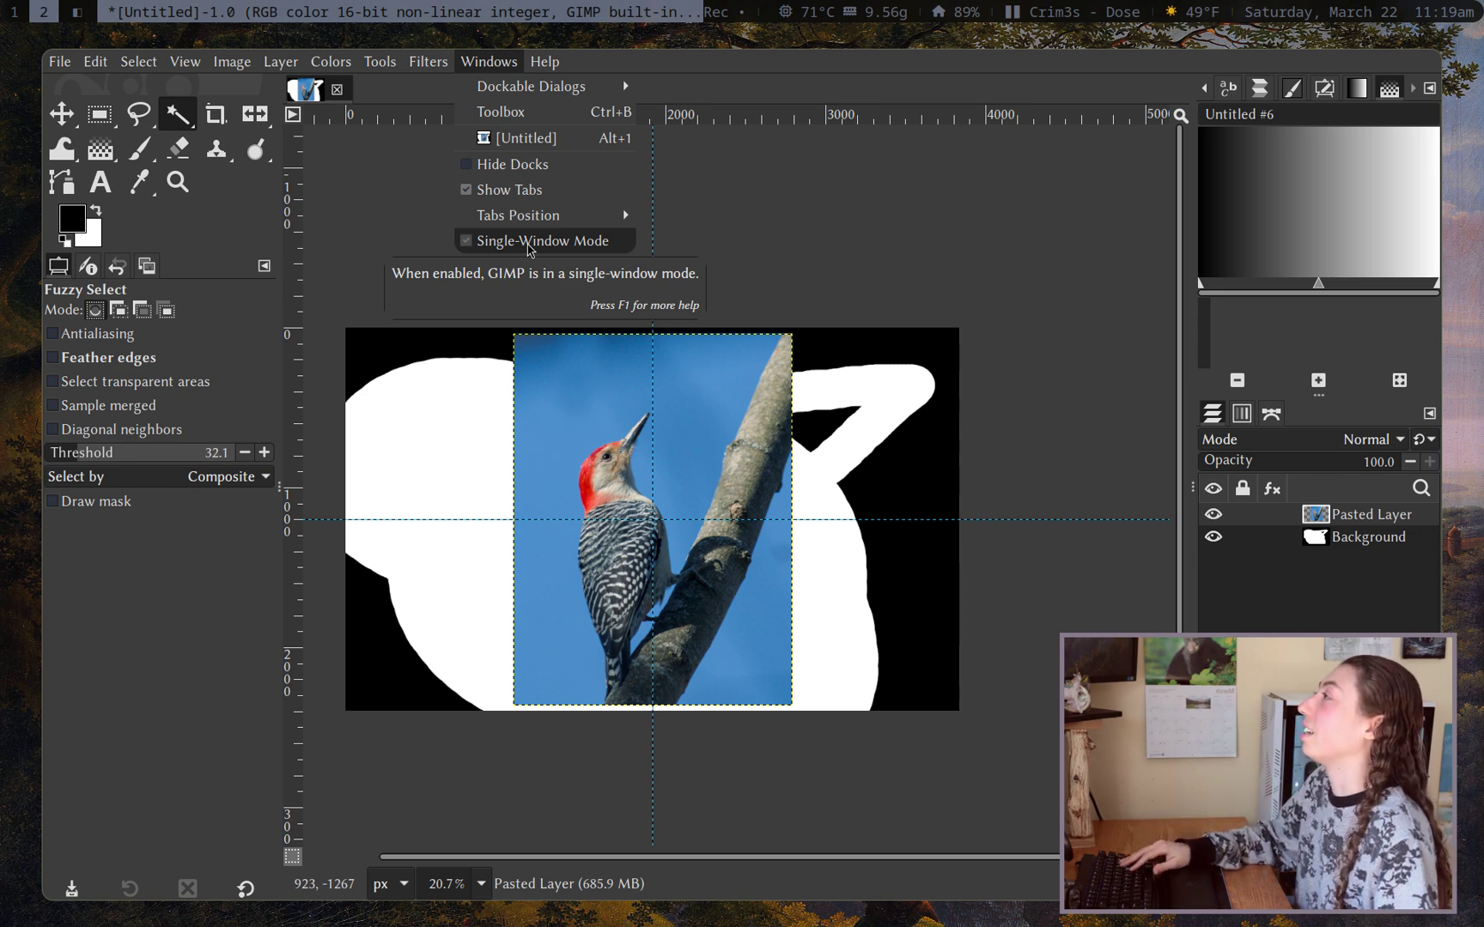
pyautogui.click(524, 242)
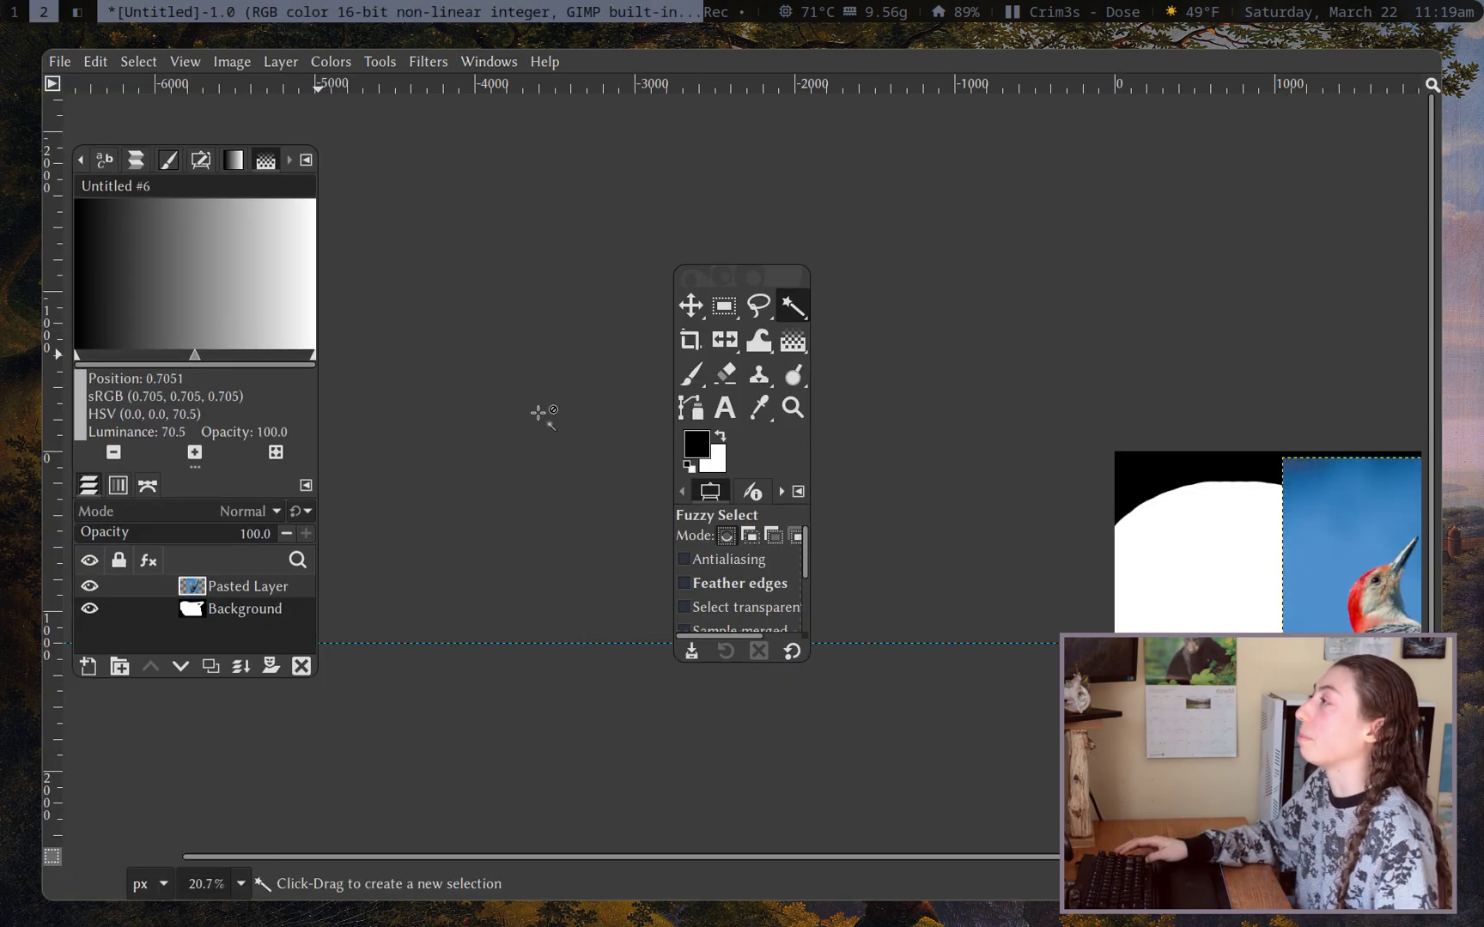
pyautogui.scroll(-1, 796, 543)
pyautogui.moveTo(784, 438); pyautogui.dragTo(394, 488)
pyautogui.press('super+q')
pyautogui.press('super+q')
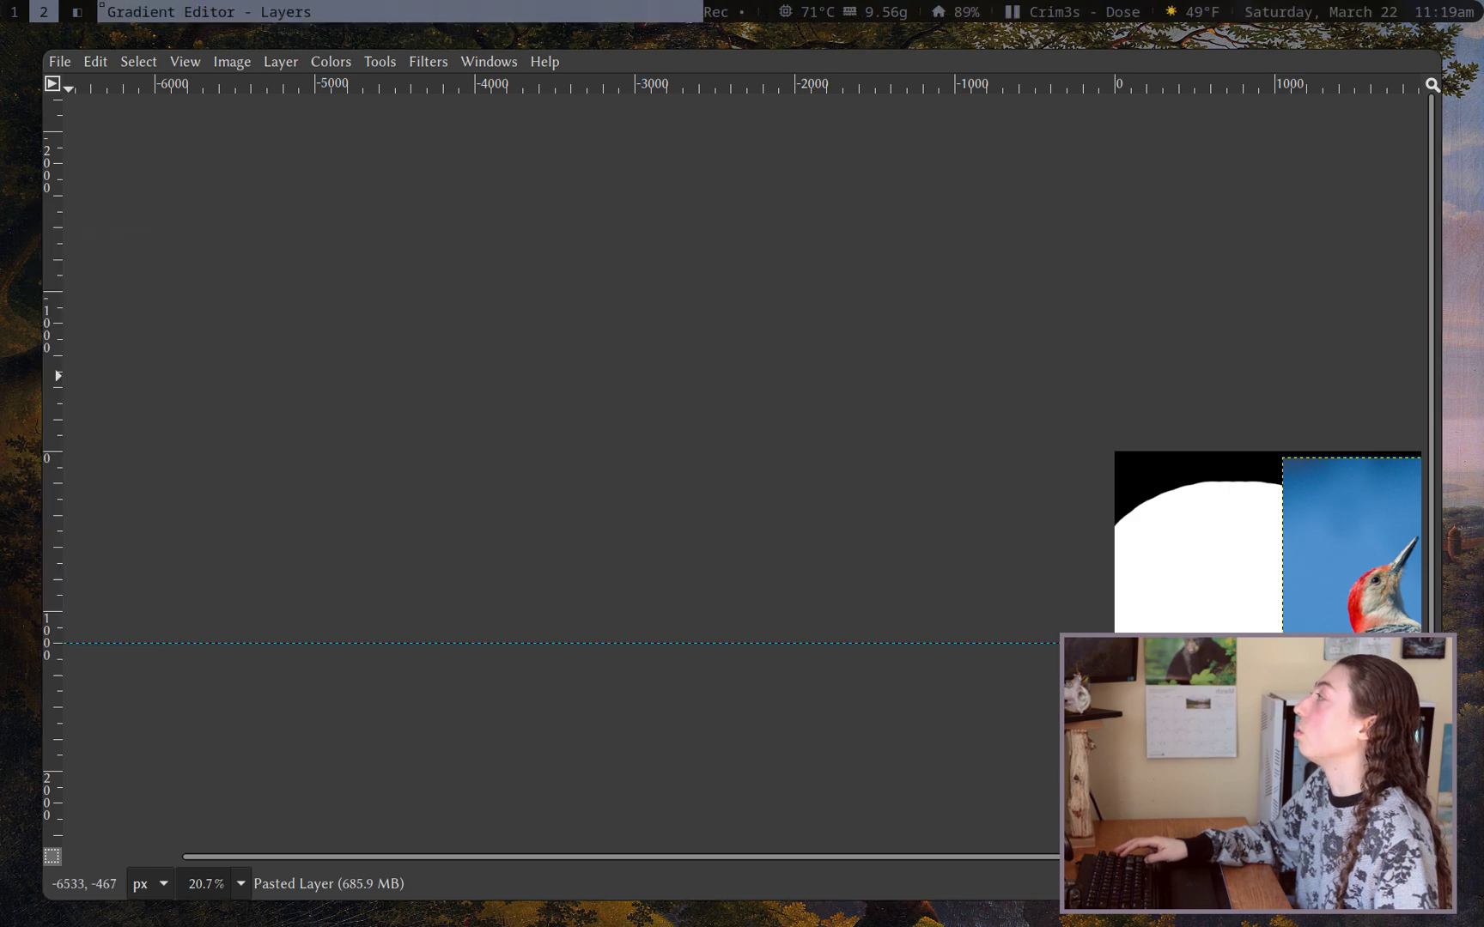
# View the image full screen, inspect the woodpecker up close, toggle the docks' visibility, and return to the windowed view
pyautogui.scroll(-2, 936, 582)
pyautogui.moveTo(1298, 576); pyautogui.dragTo(722, 516)
pyautogui.press('super+f')
pyautogui.scroll(7, 989, 465)
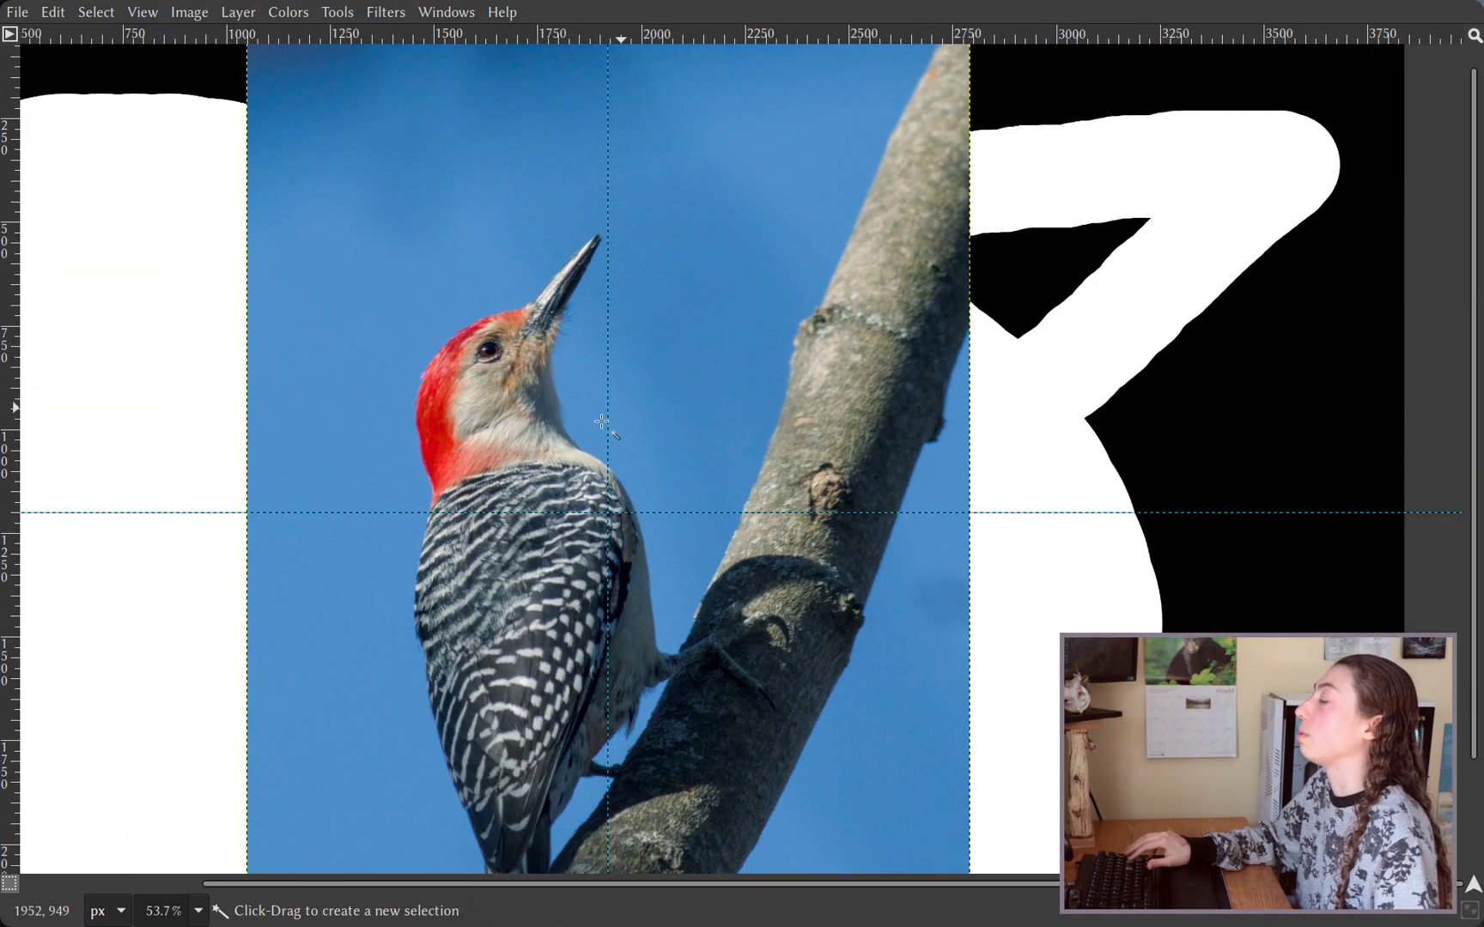
pyautogui.scroll(6, 657, 410)
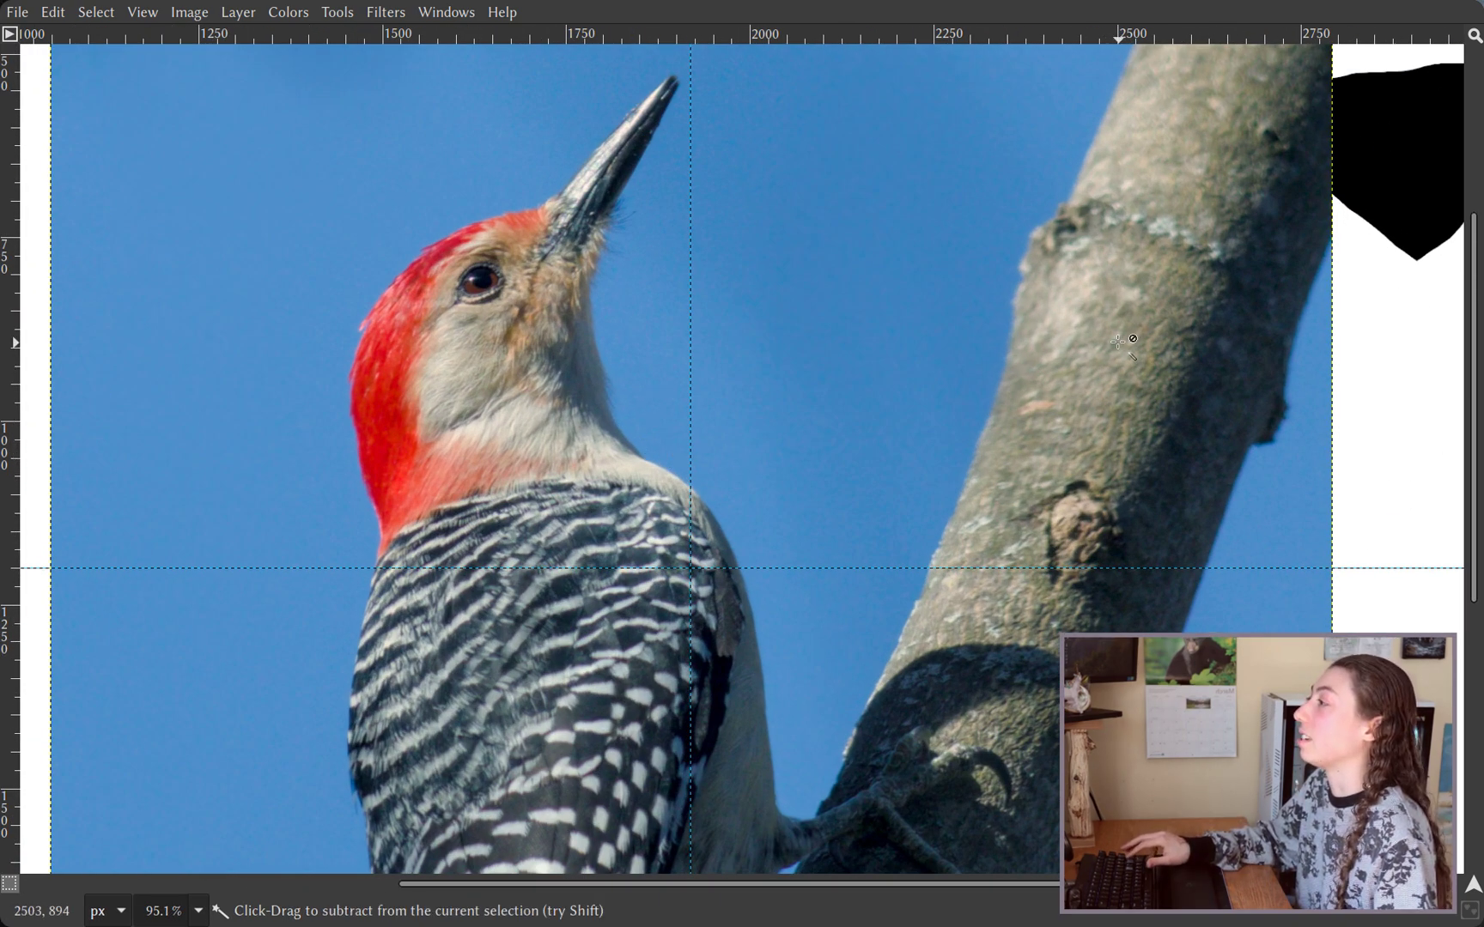
pyautogui.scroll(-3, 773, 447)
pyautogui.scroll(-2, 853, 442)
pyautogui.scroll(1, 853, 442)
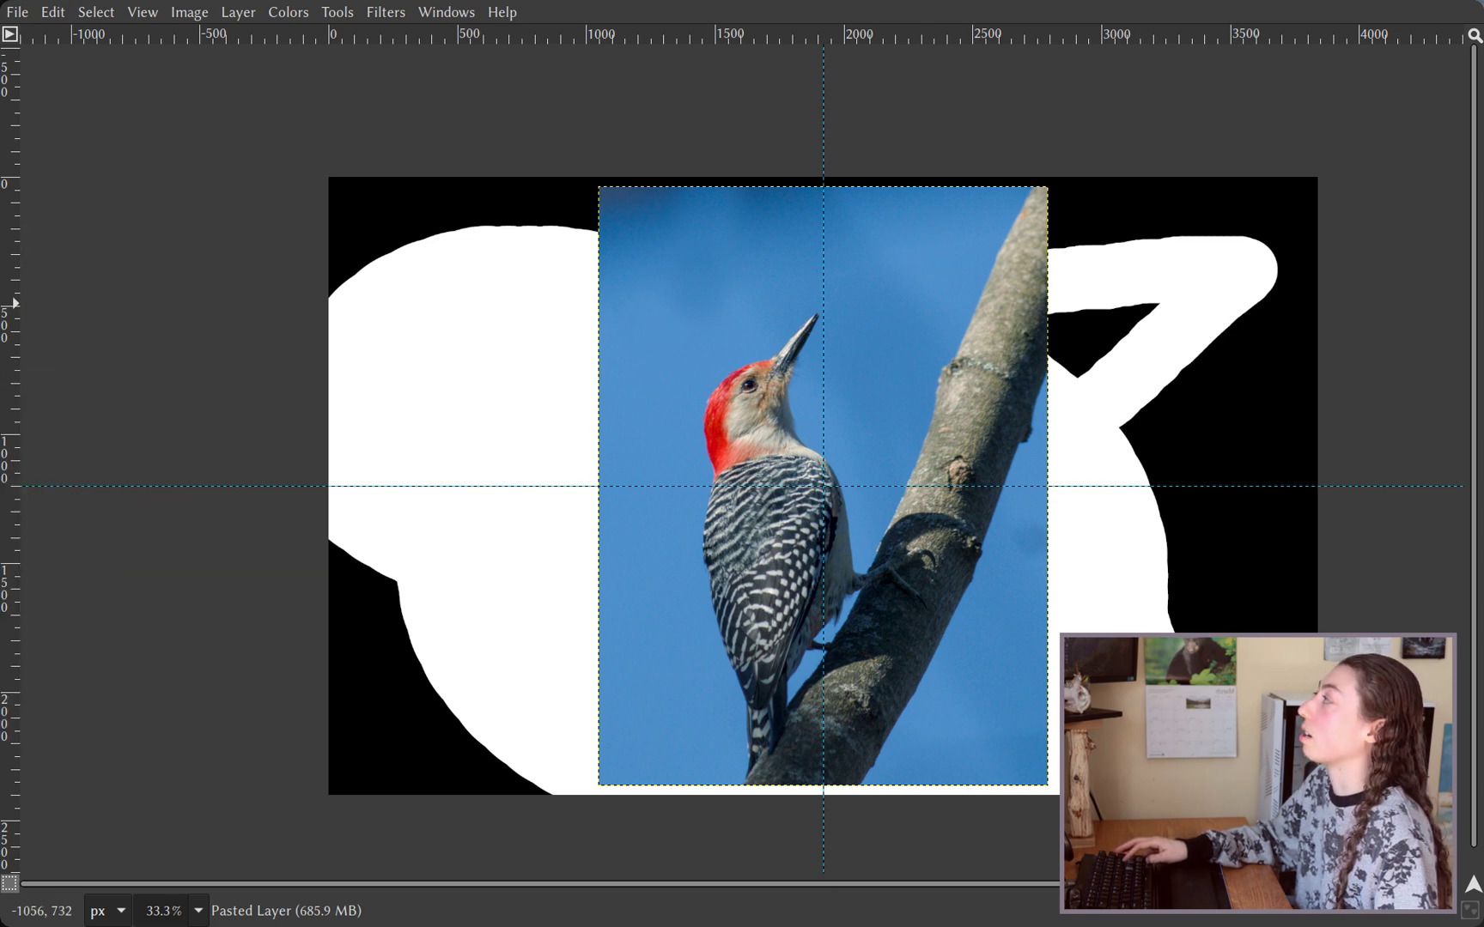
pyautogui.press('Tab')
pyautogui.press('Tab')
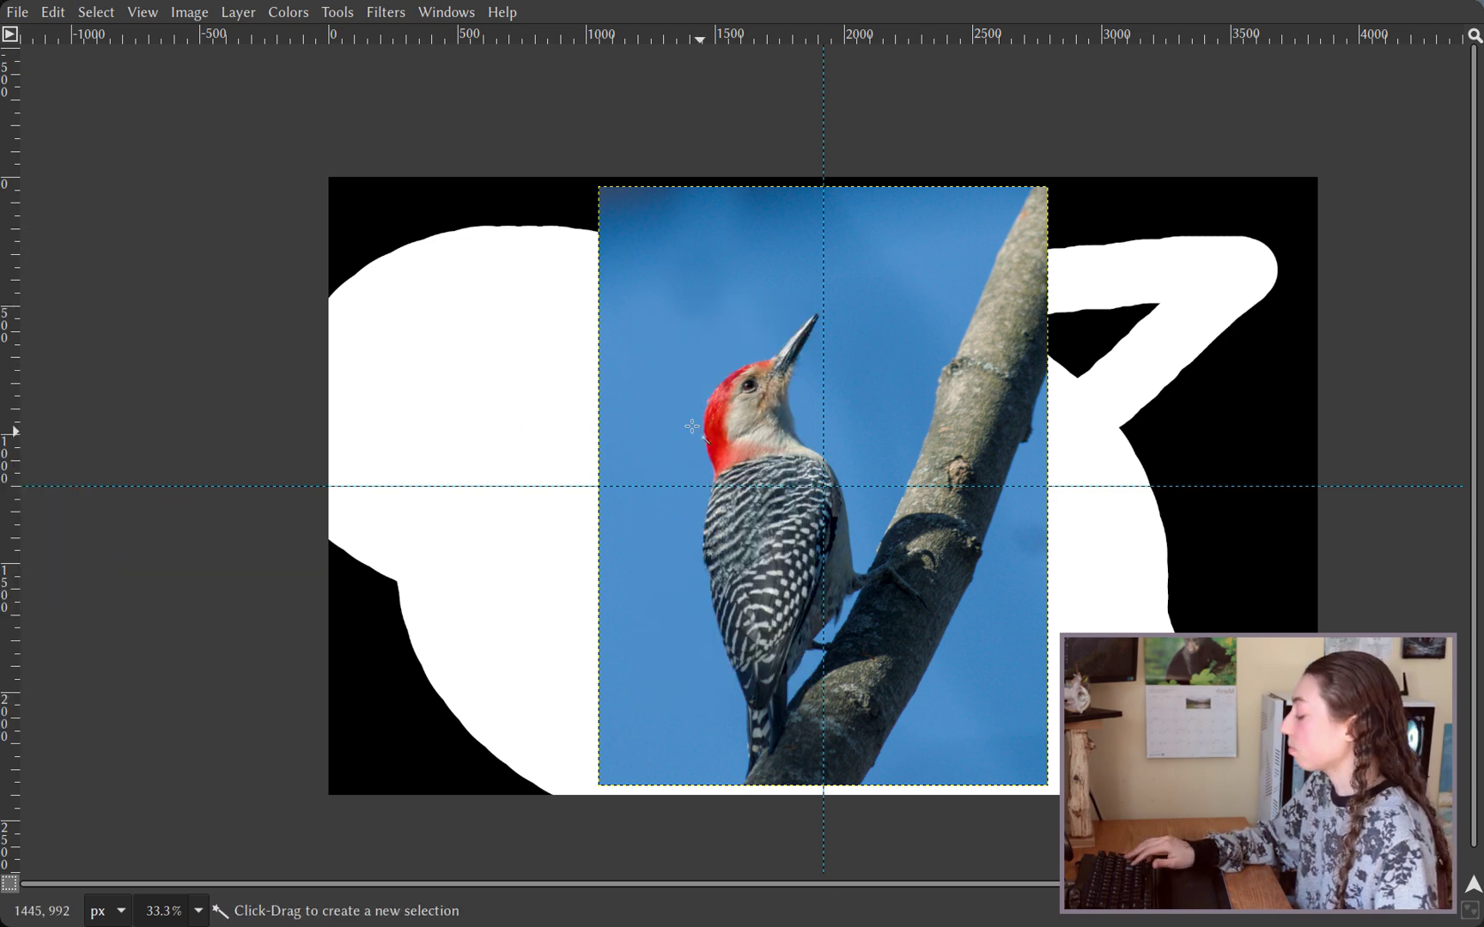
pyautogui.press('super+f')
# Open the preferences and look through the Window Management and Tool Options settings
pyautogui.click(96, 62)
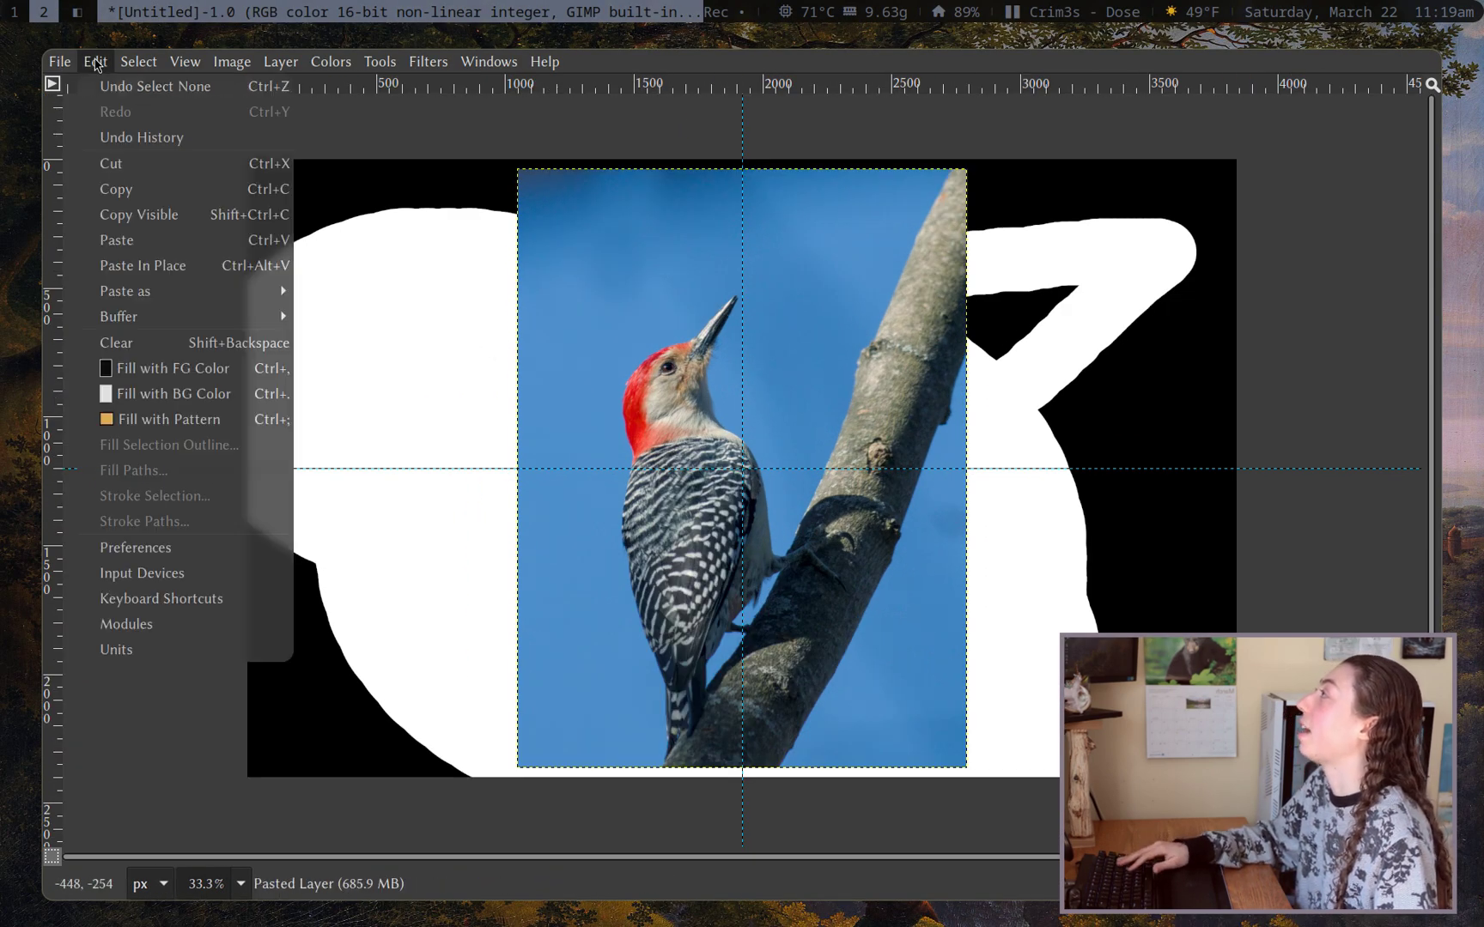
pyautogui.click(169, 556)
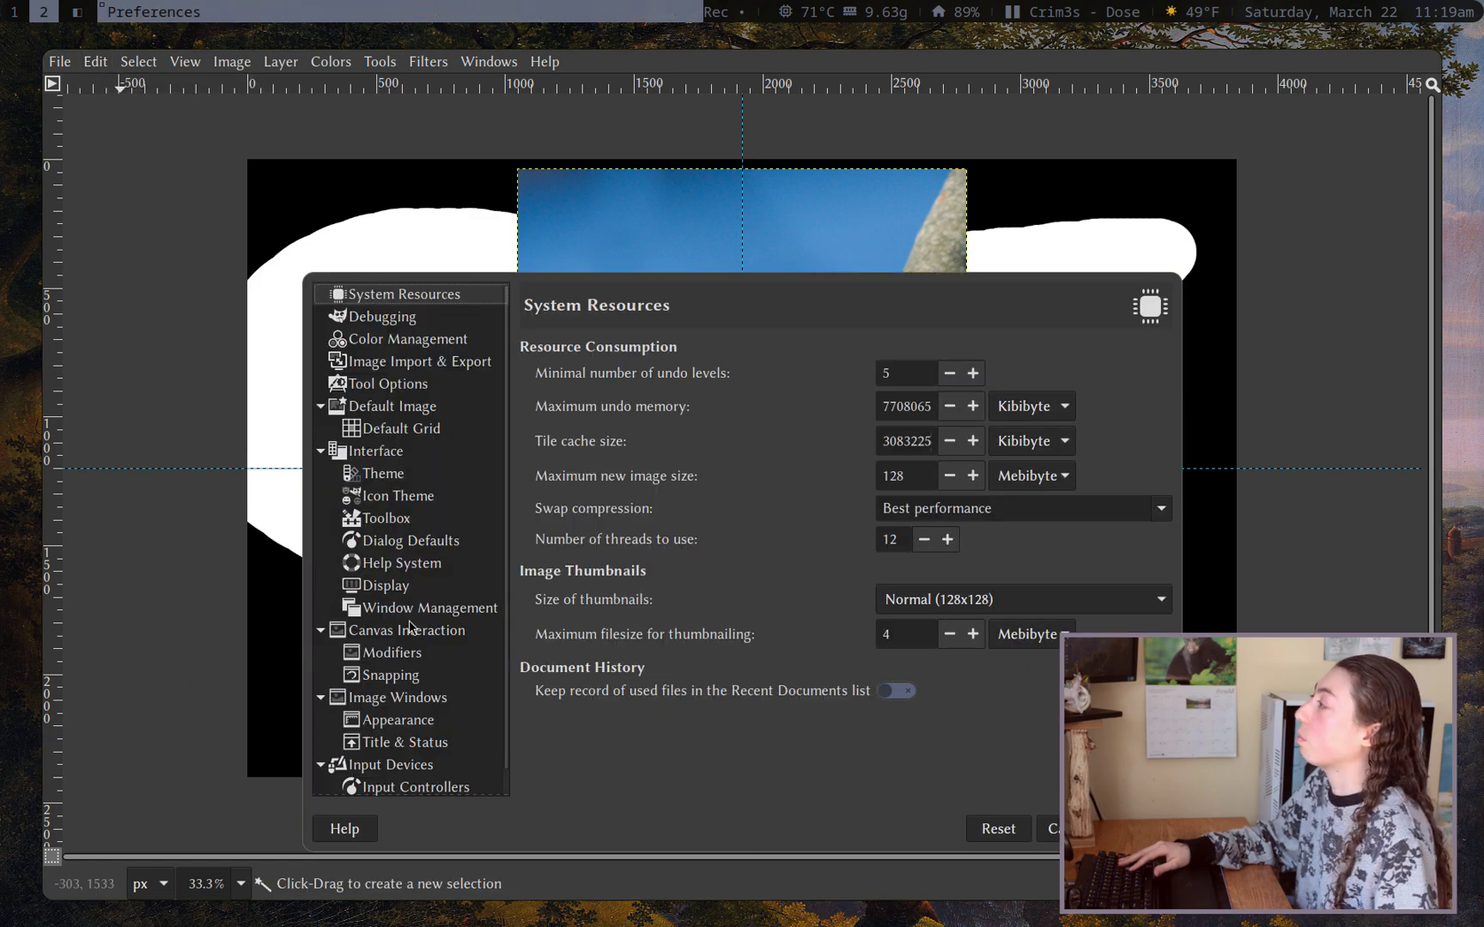
pyautogui.click(395, 609)
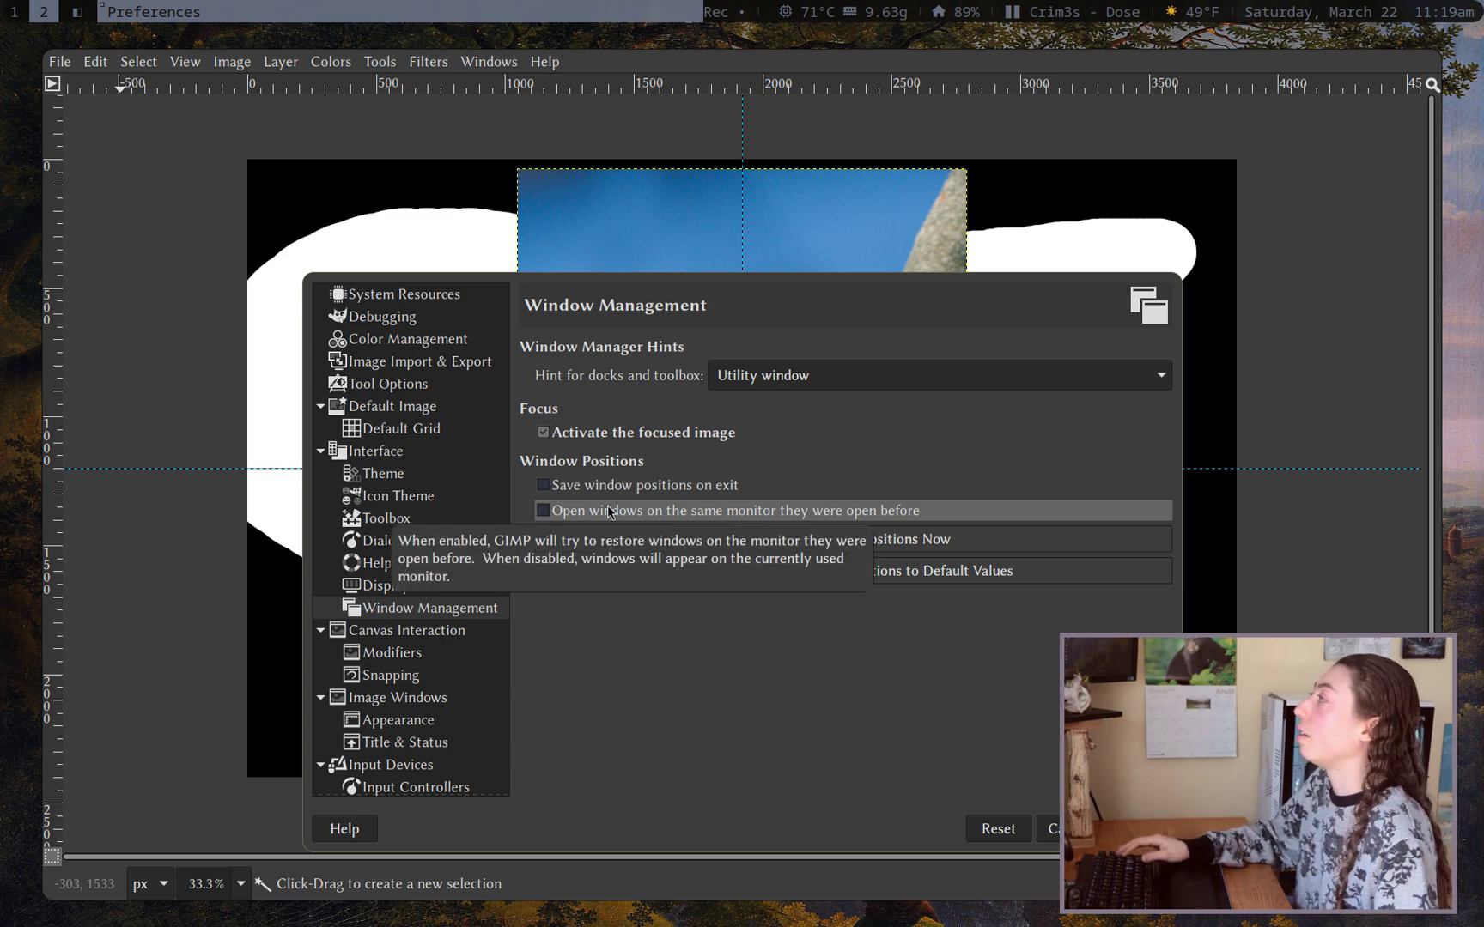
pyautogui.moveTo(0, 508); pyautogui.dragTo(0, 389)
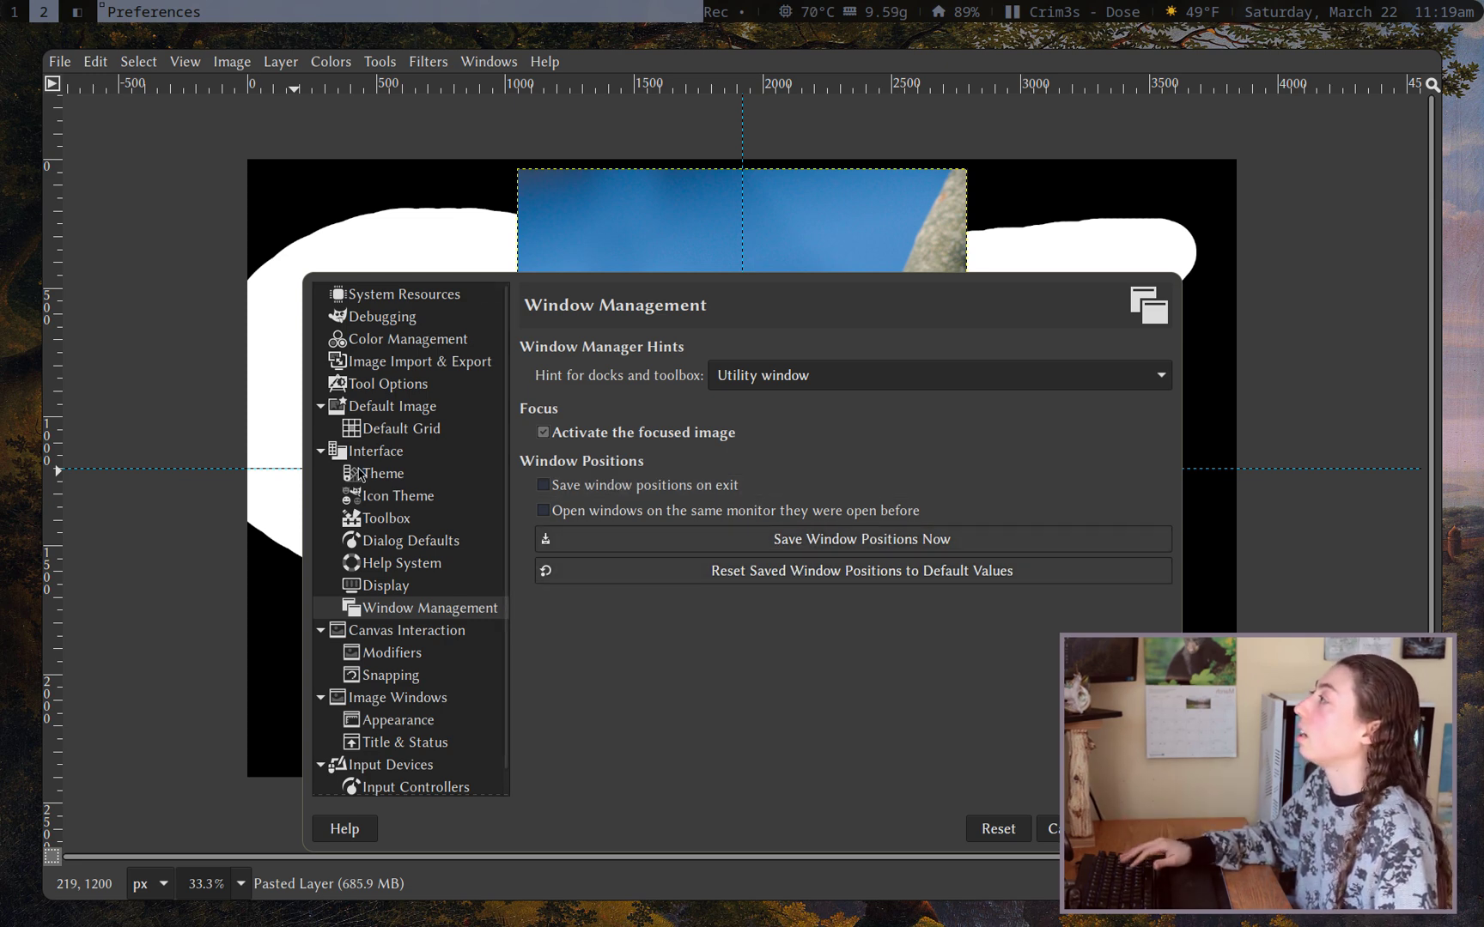
pyautogui.click(359, 387)
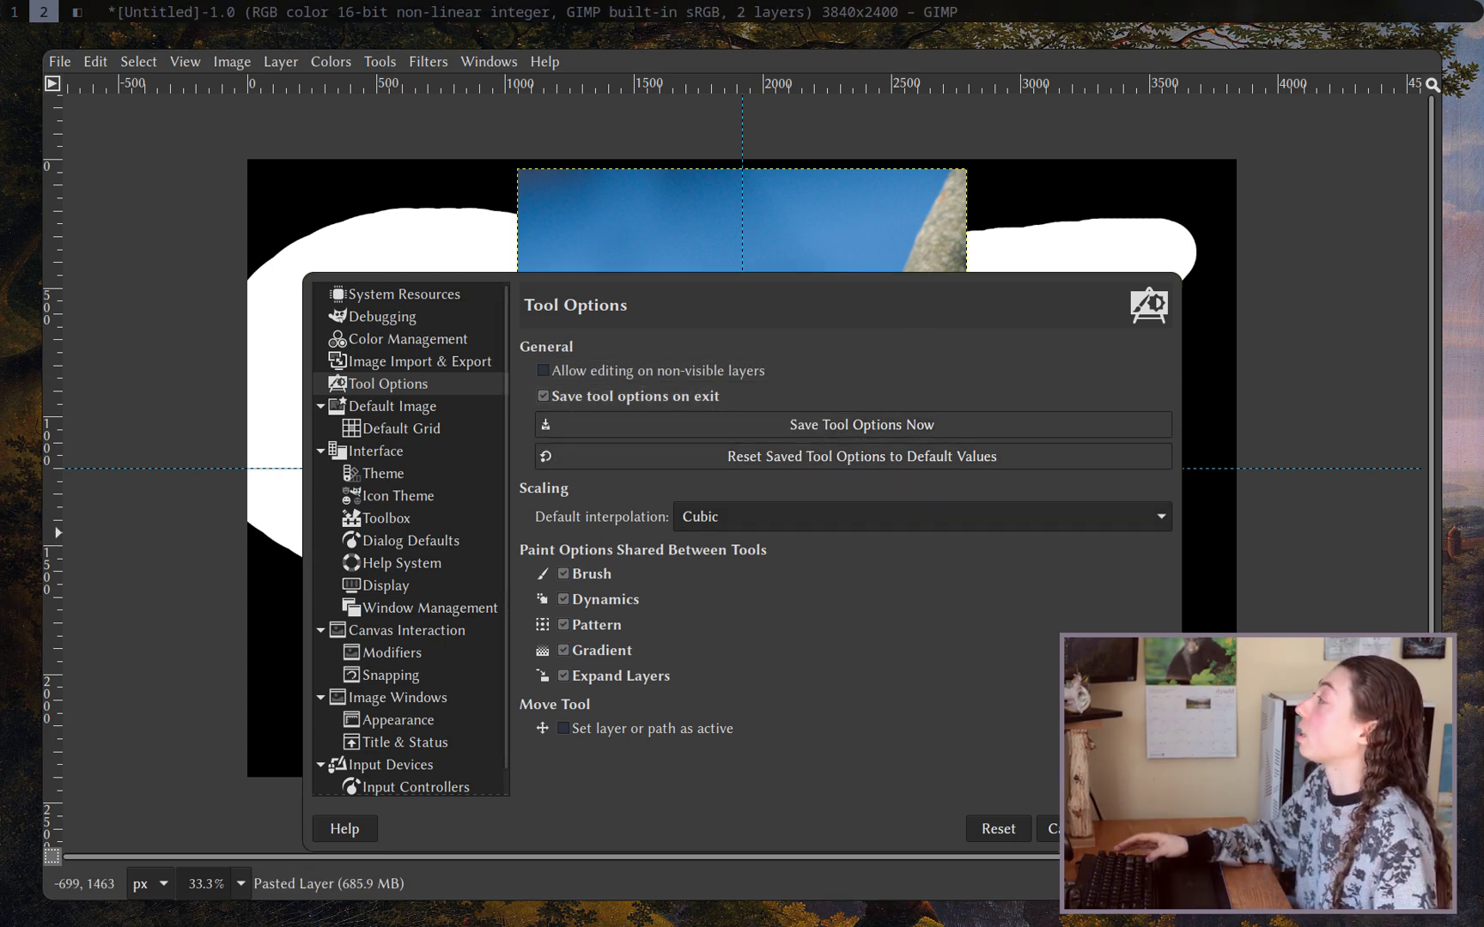
# Place the floating toolbox beside the preferences dialog and open the Toolbox settings
pyautogui.moveTo(0, 533); pyautogui.dragTo(1185, 570)
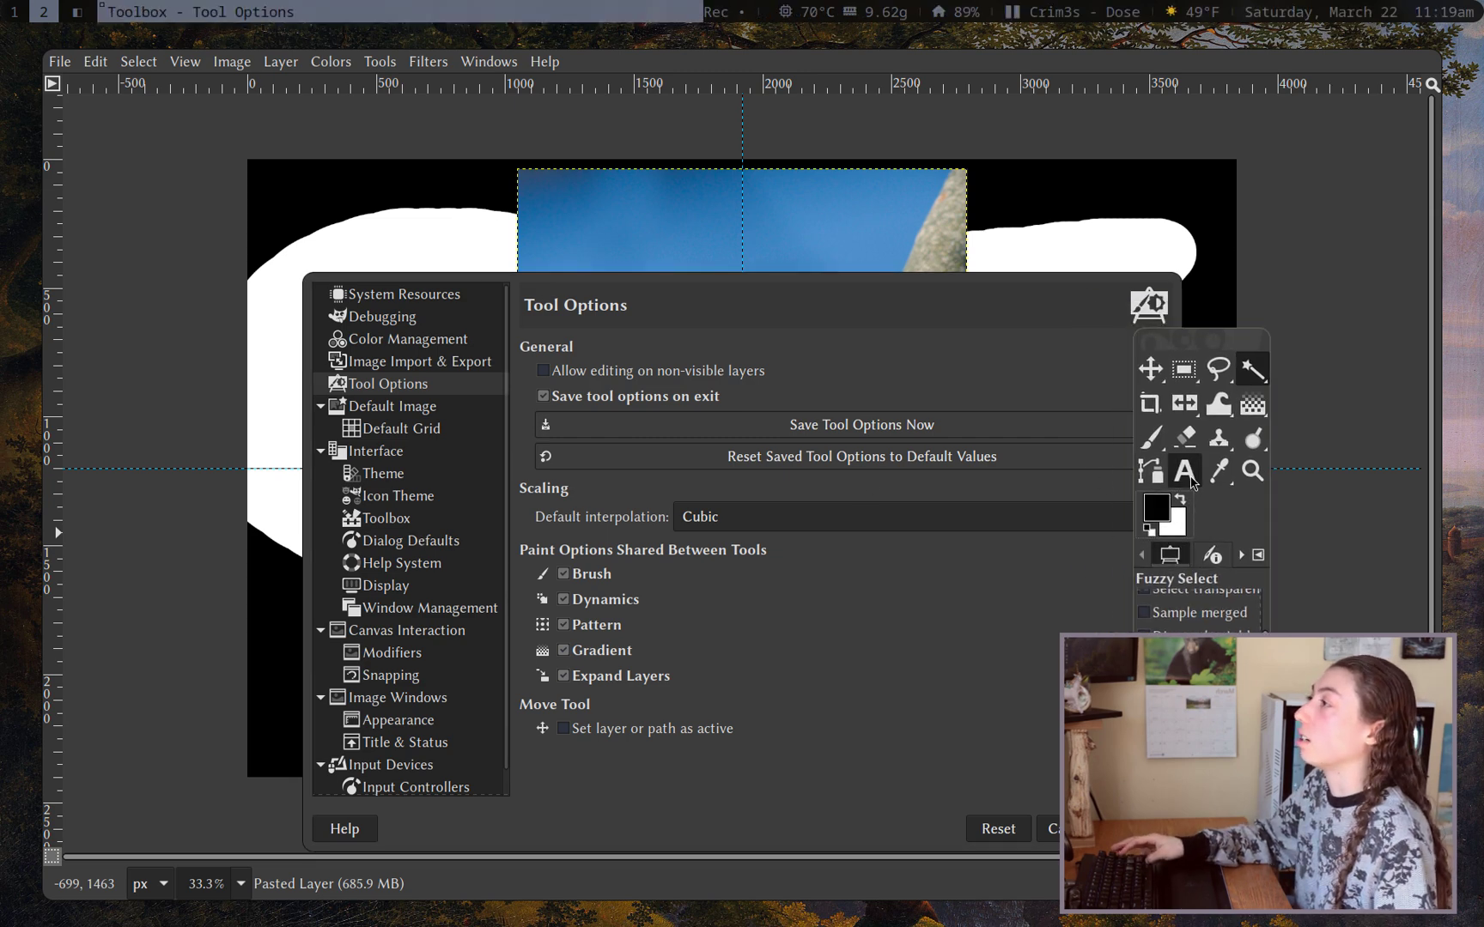
pyautogui.moveTo(1183, 468); pyautogui.dragTo(1317, 505)
pyautogui.click(405, 521)
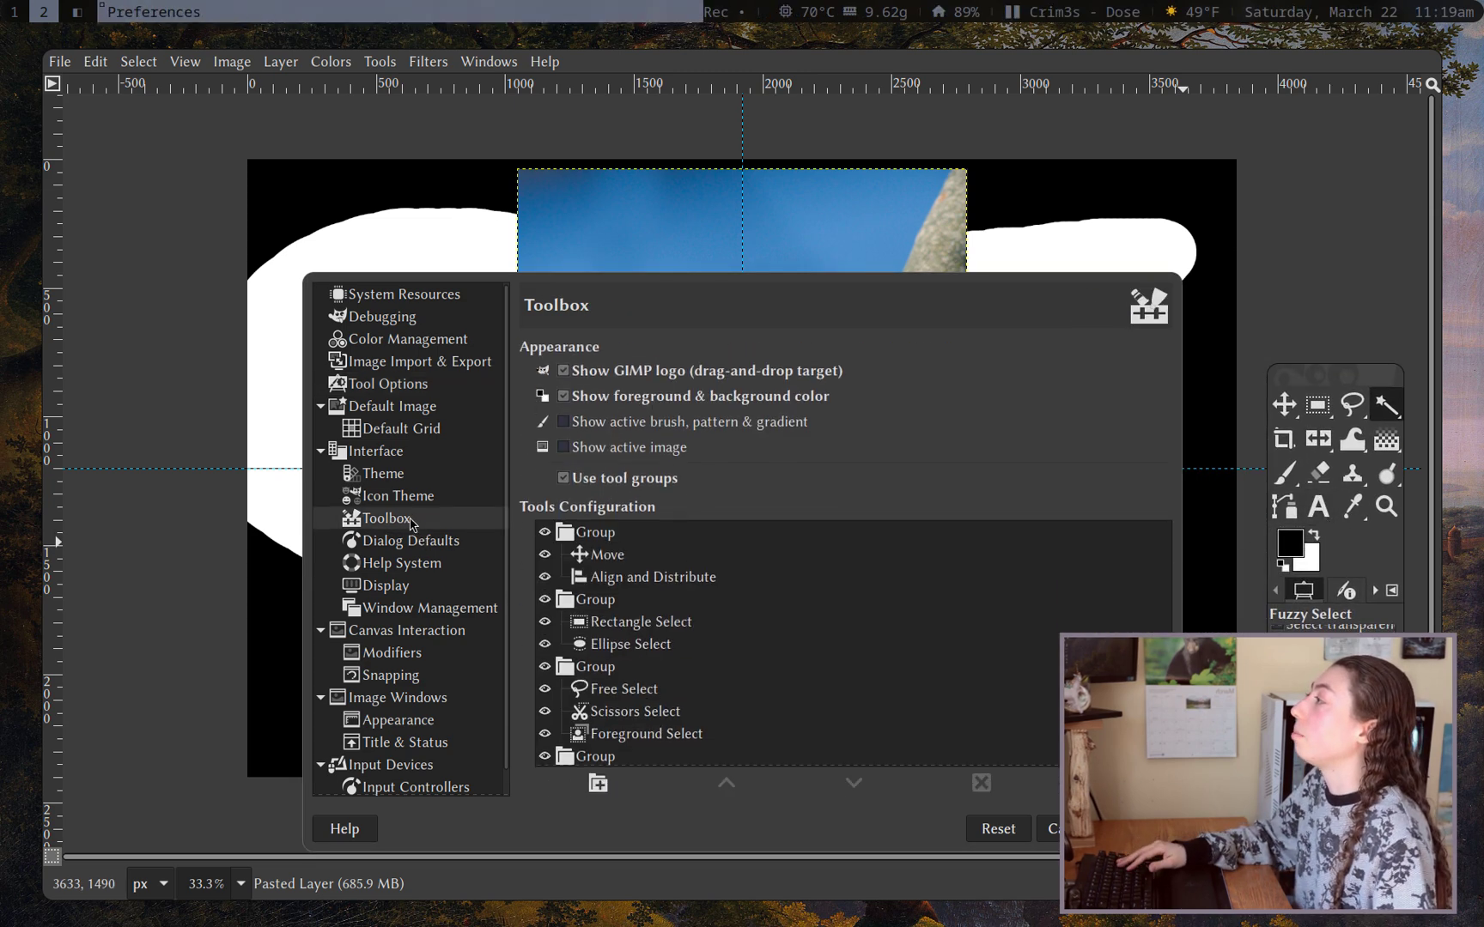
# Turn tool groups off and back on, and look through the tools configuration list
pyautogui.click(654, 486)
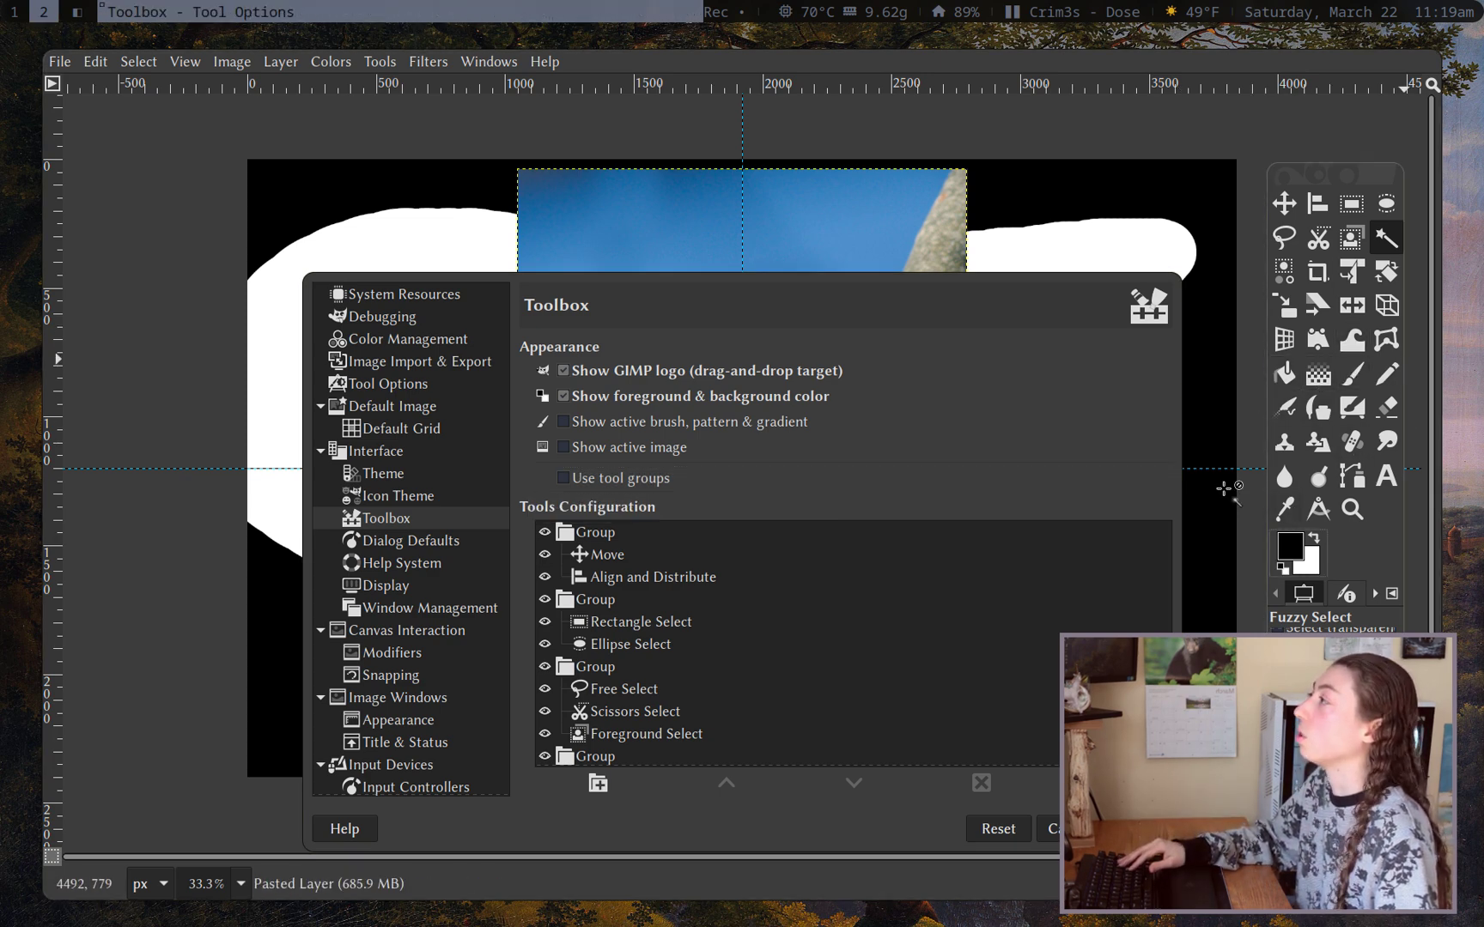
pyautogui.click(601, 478)
pyautogui.scroll(-3, 752, 575)
pyautogui.scroll(-3, 692, 659)
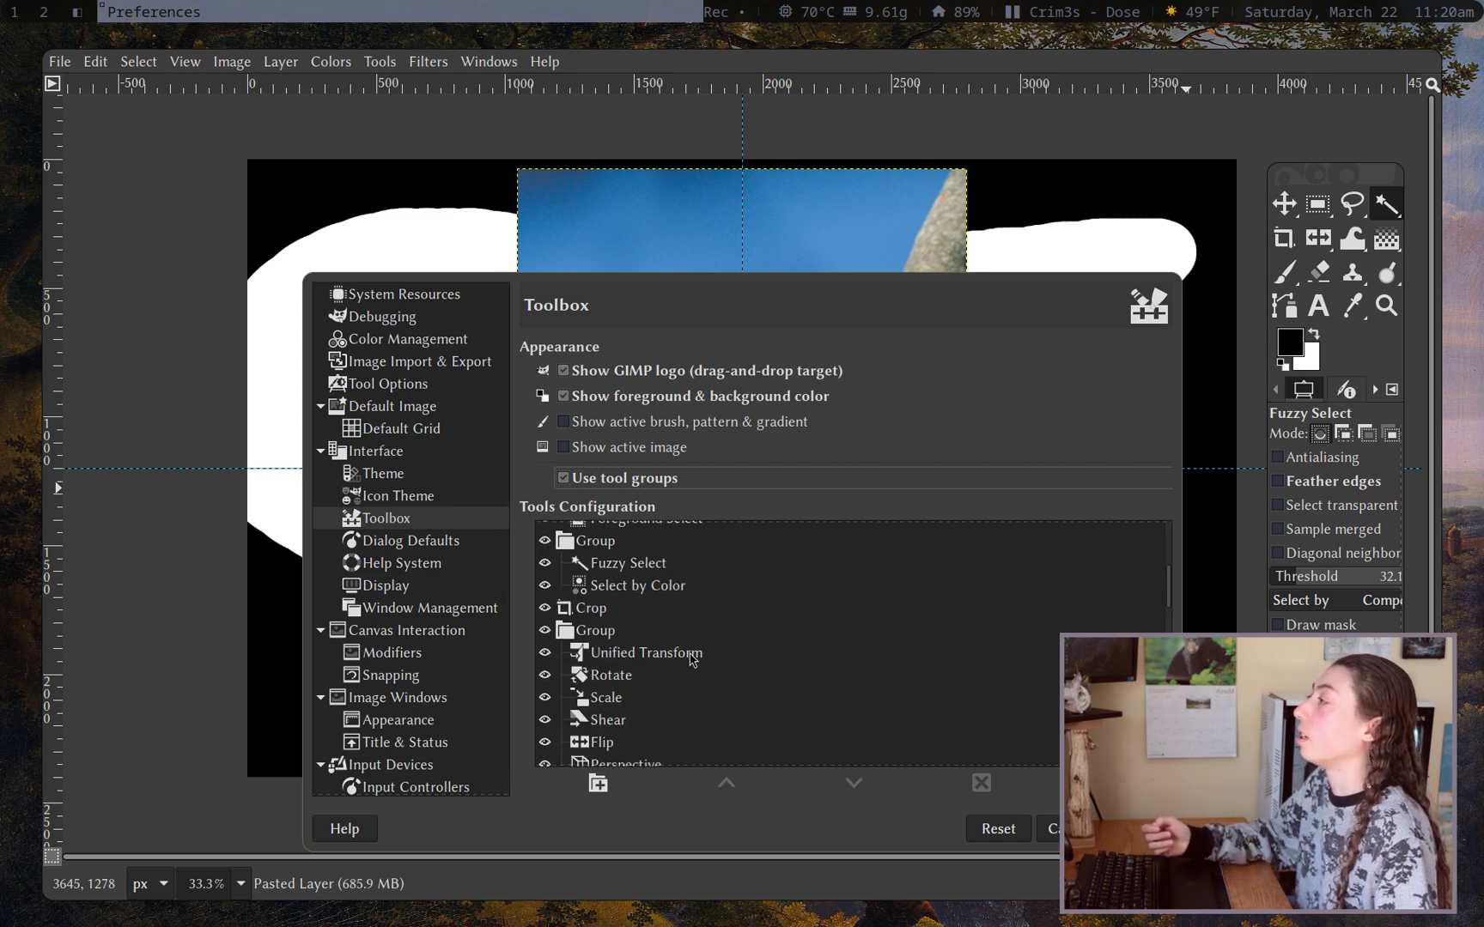
# Look through the rest of the tools configuration list and close the preferences without applying changes
pyautogui.scroll(-3, 616, 620)
pyautogui.scroll(-5, 653, 652)
pyautogui.scroll(-4, 678, 666)
pyautogui.scroll(-1, 448, 653)
pyautogui.scroll(1, 430, 532)
pyautogui.click(1067, 827)
# Widen the floating toolbox so its tools fit in two rows, and place it beside the woodpecker photo, over the branch side of the canvas
pyautogui.moveTo(1323, 474); pyautogui.dragTo(338, 383)
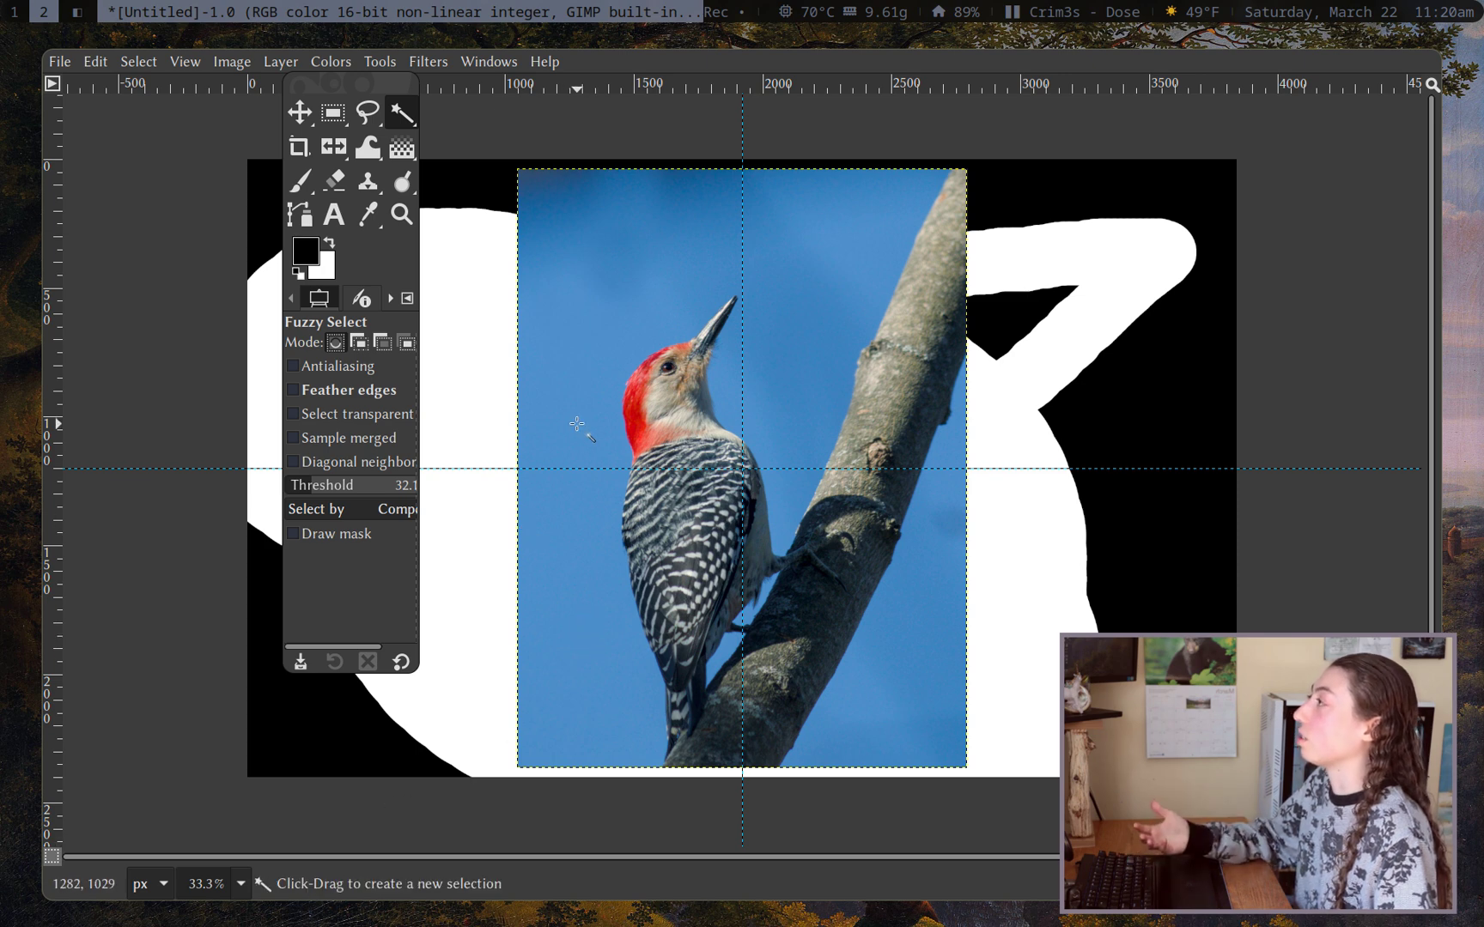
pyautogui.scroll(-1, 636, 455)
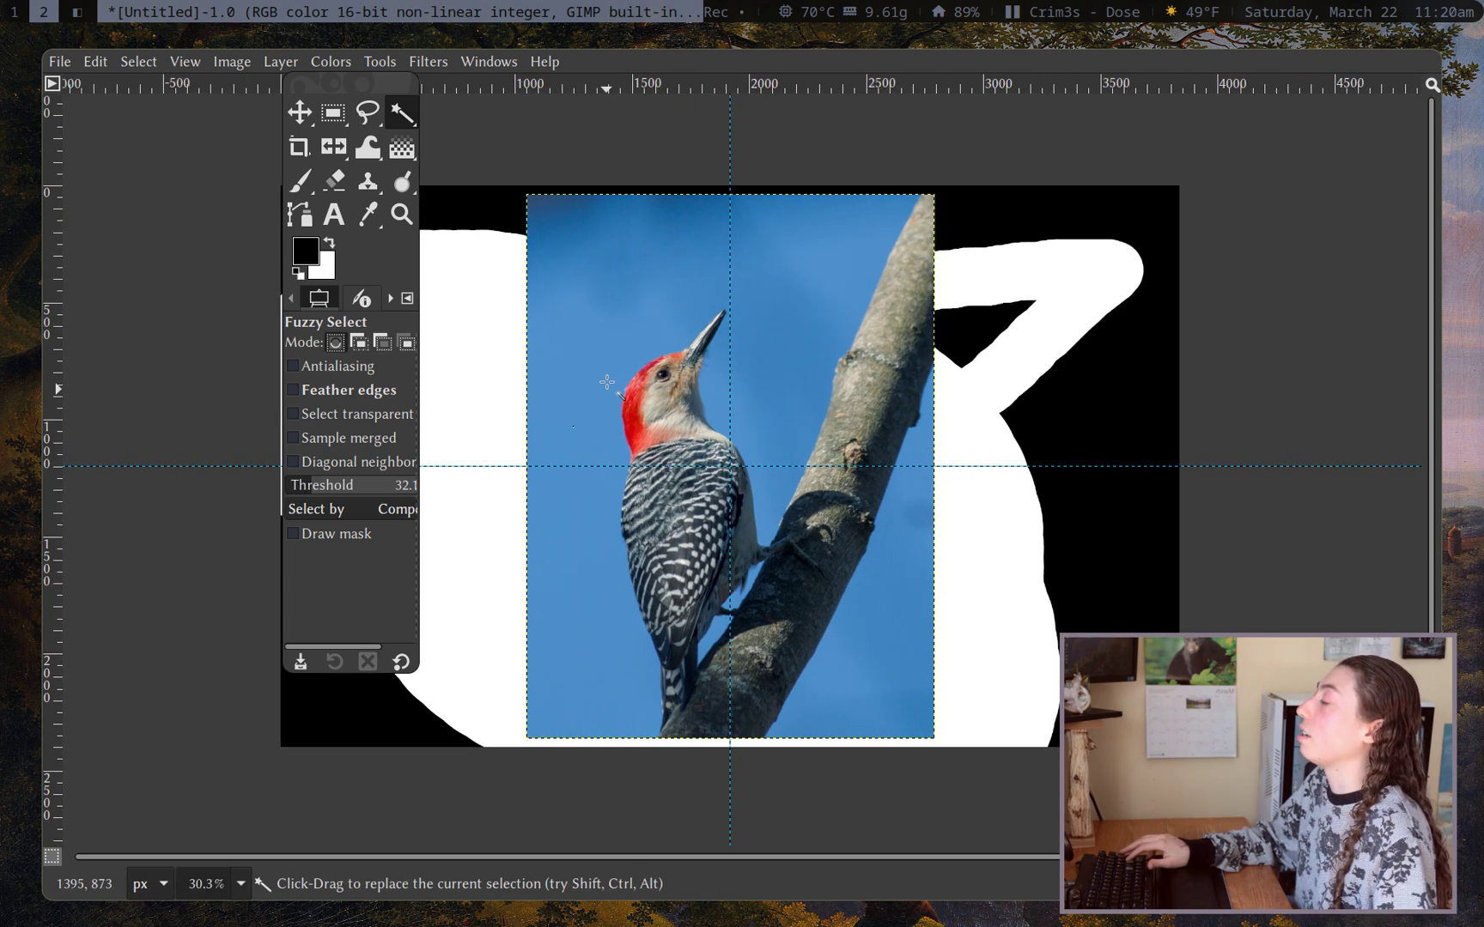
pyautogui.scroll(-1, 643, 395)
pyautogui.scroll(2, 636, 409)
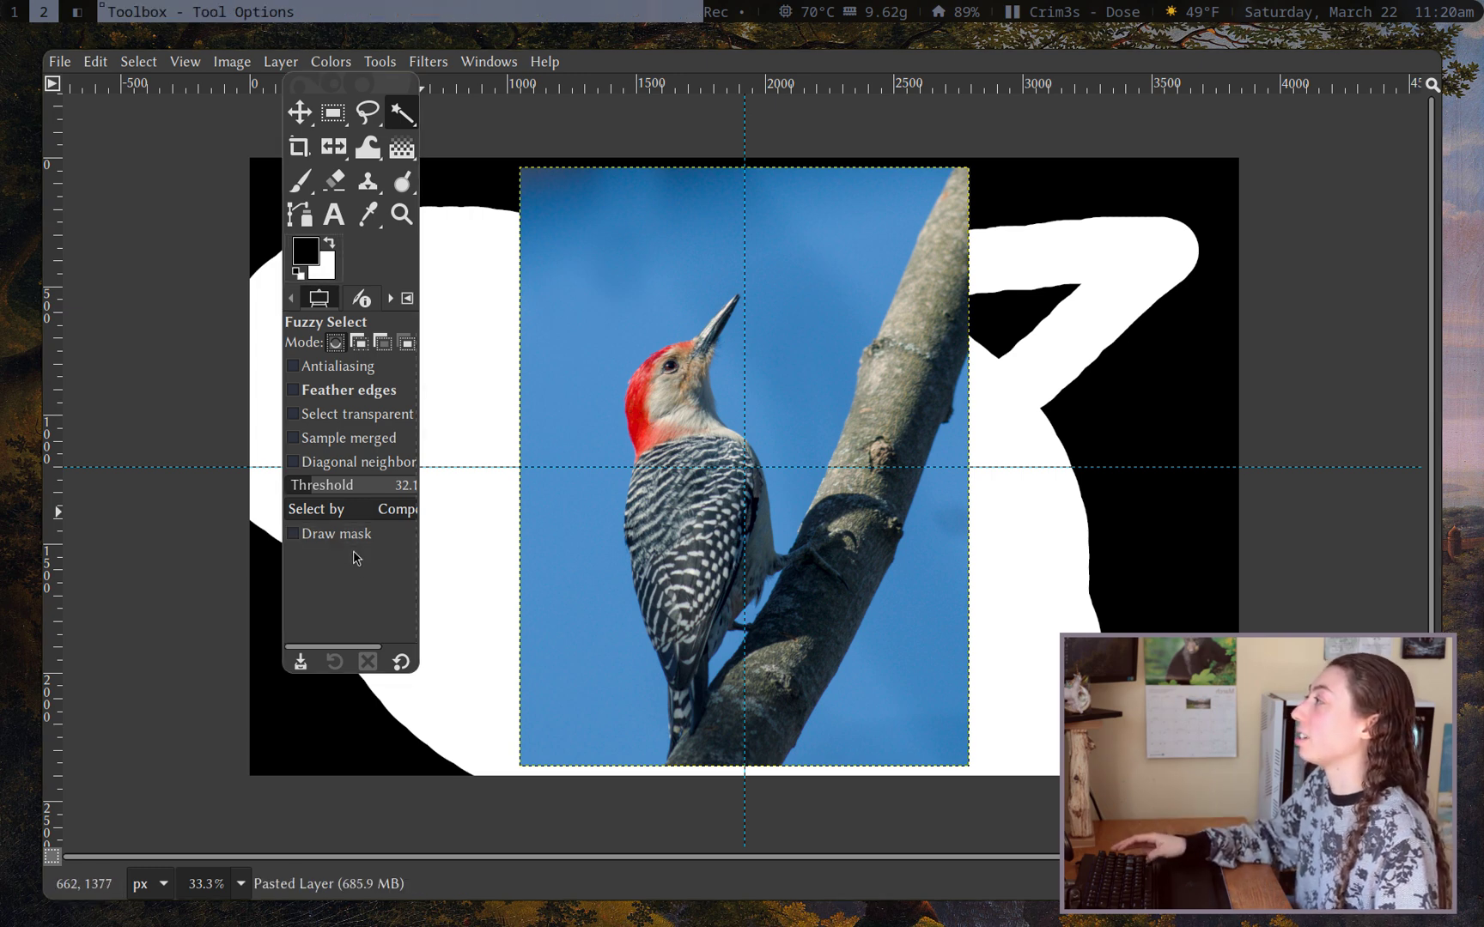
pyautogui.moveTo(418, 673); pyautogui.dragTo(568, 682)
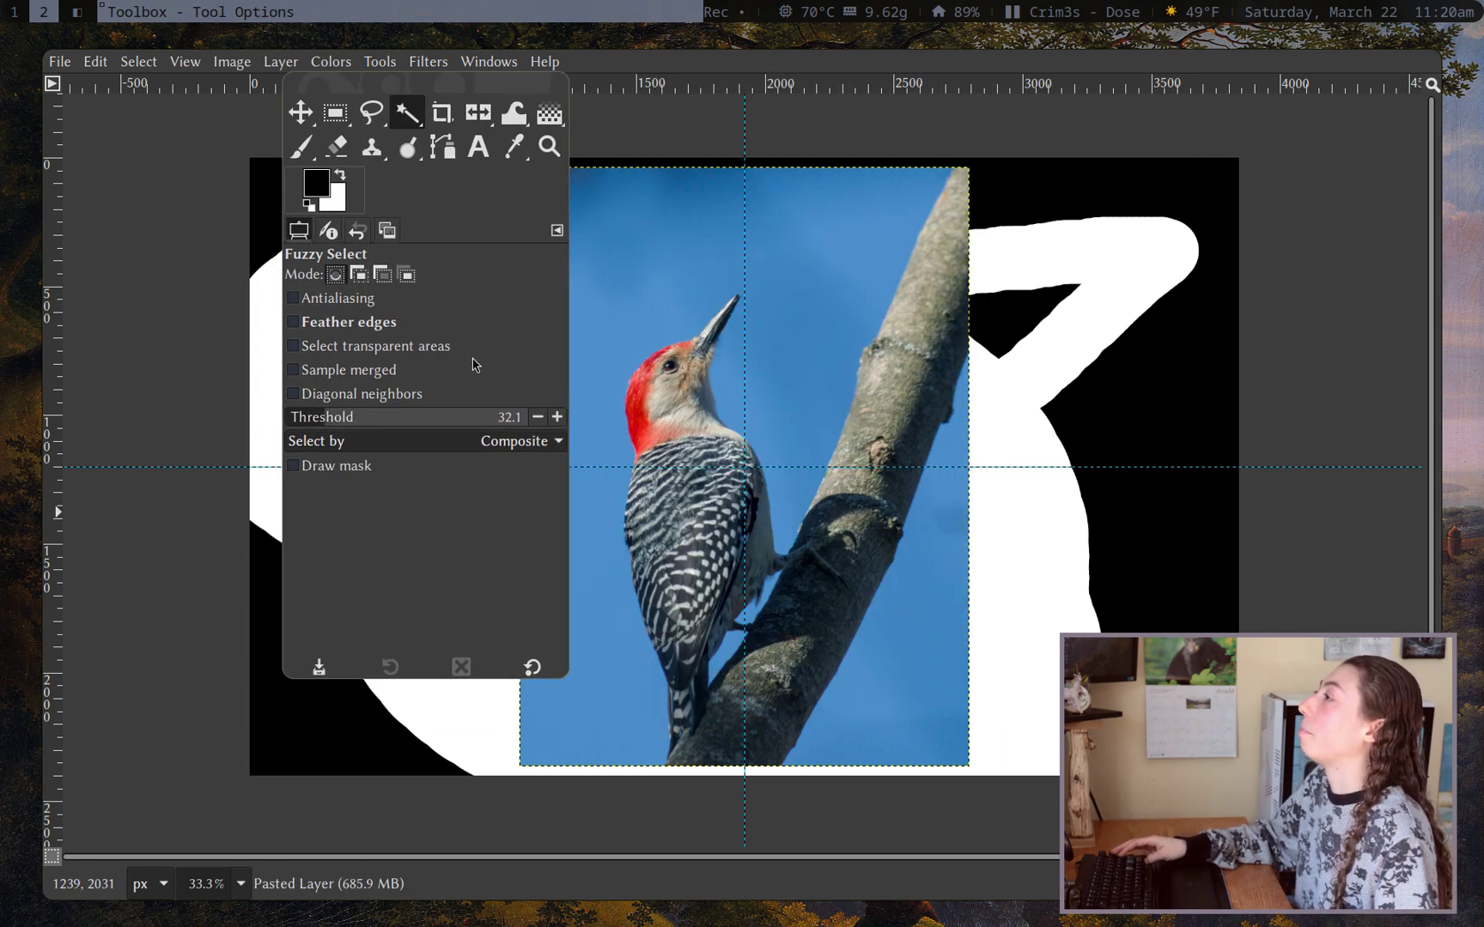
pyautogui.keyDown('super'); pyautogui.moveTo(477, 365); pyautogui.dragTo(1268, 474); pyautogui.keyUp('super')
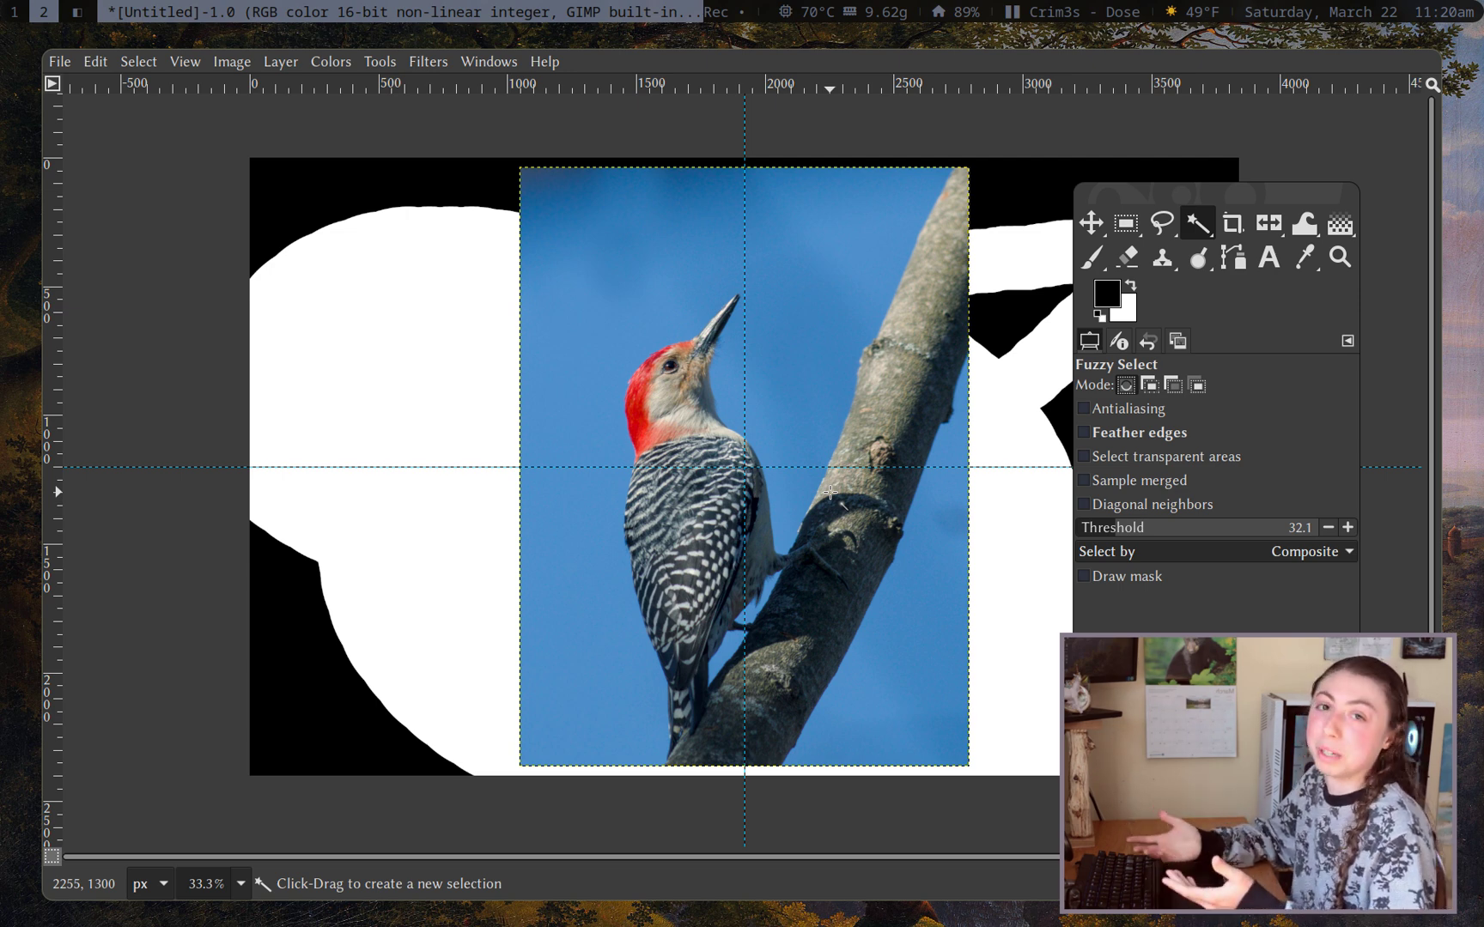
pyautogui.scroll(2, 830, 491)
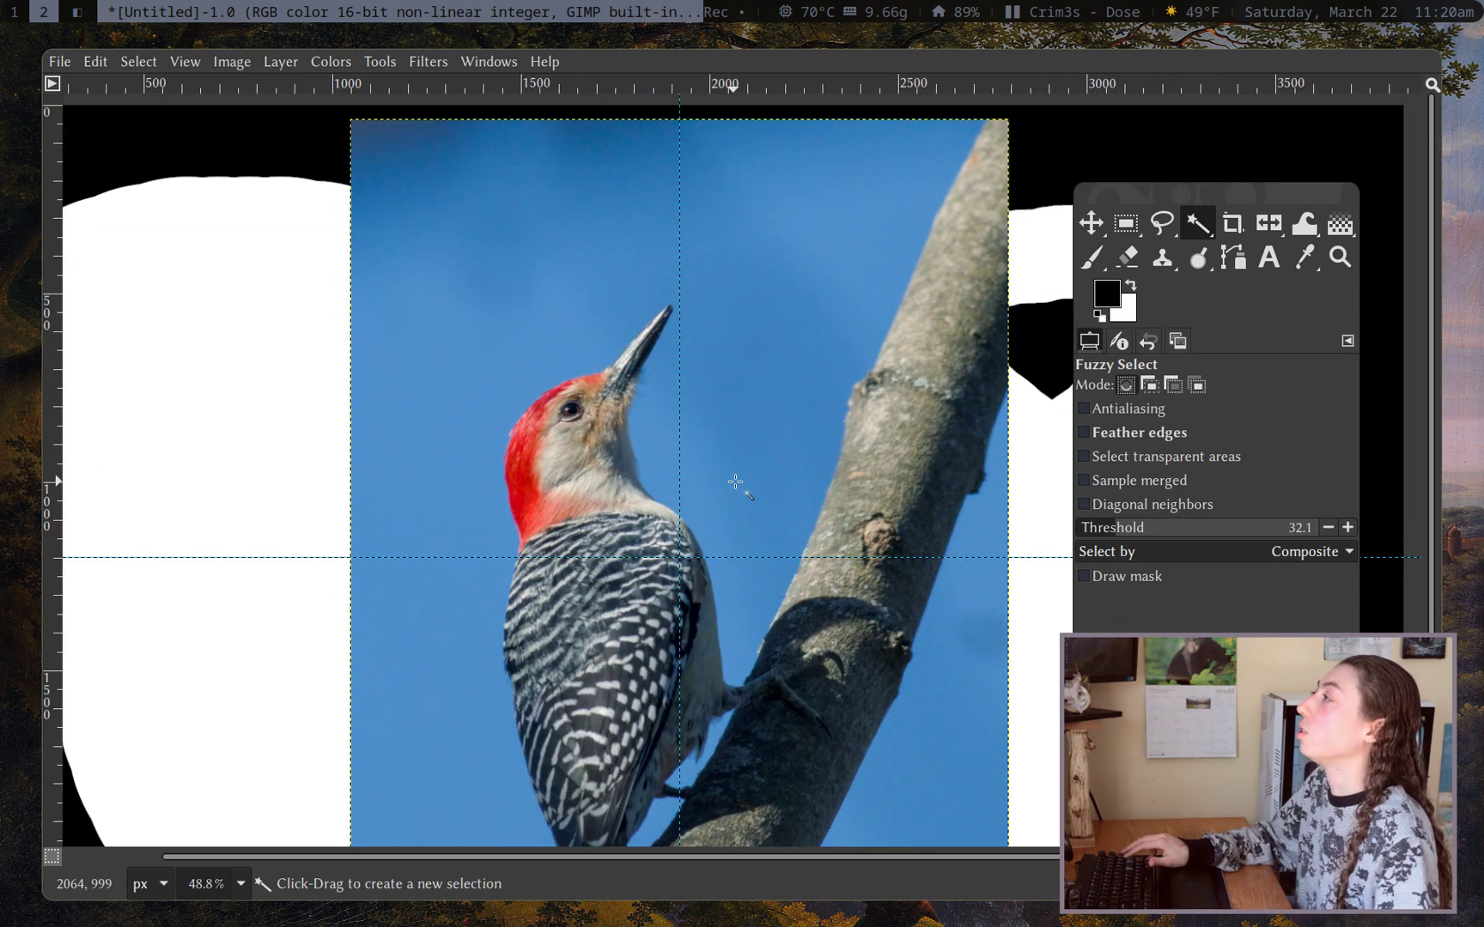
pyautogui.scroll(-4, 736, 417)
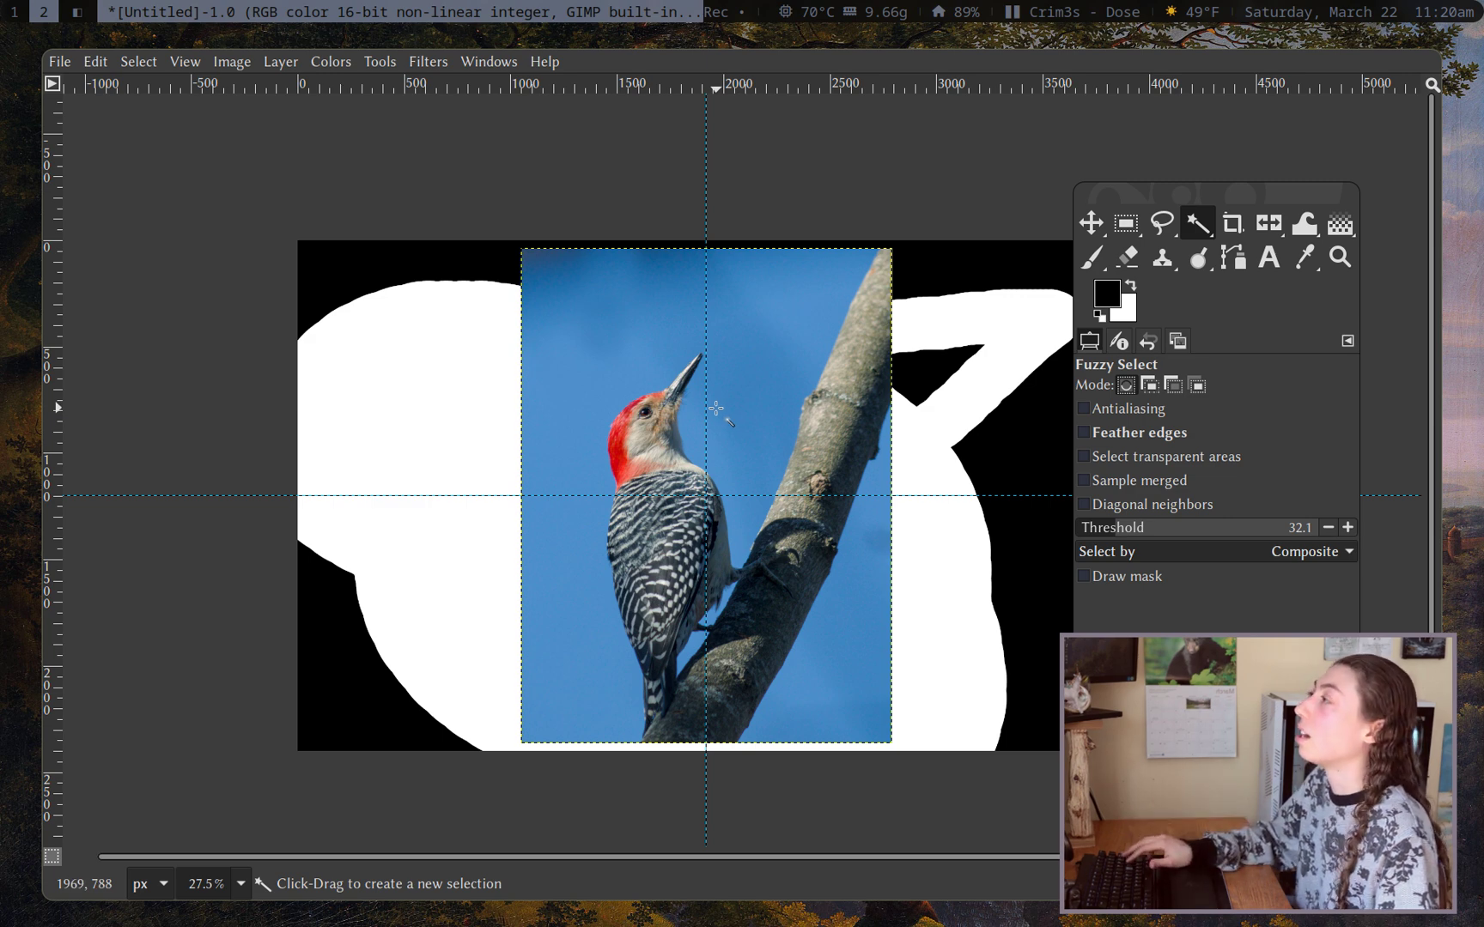
pyautogui.scroll(5, 706, 415)
pyautogui.scroll(1, 735, 440)
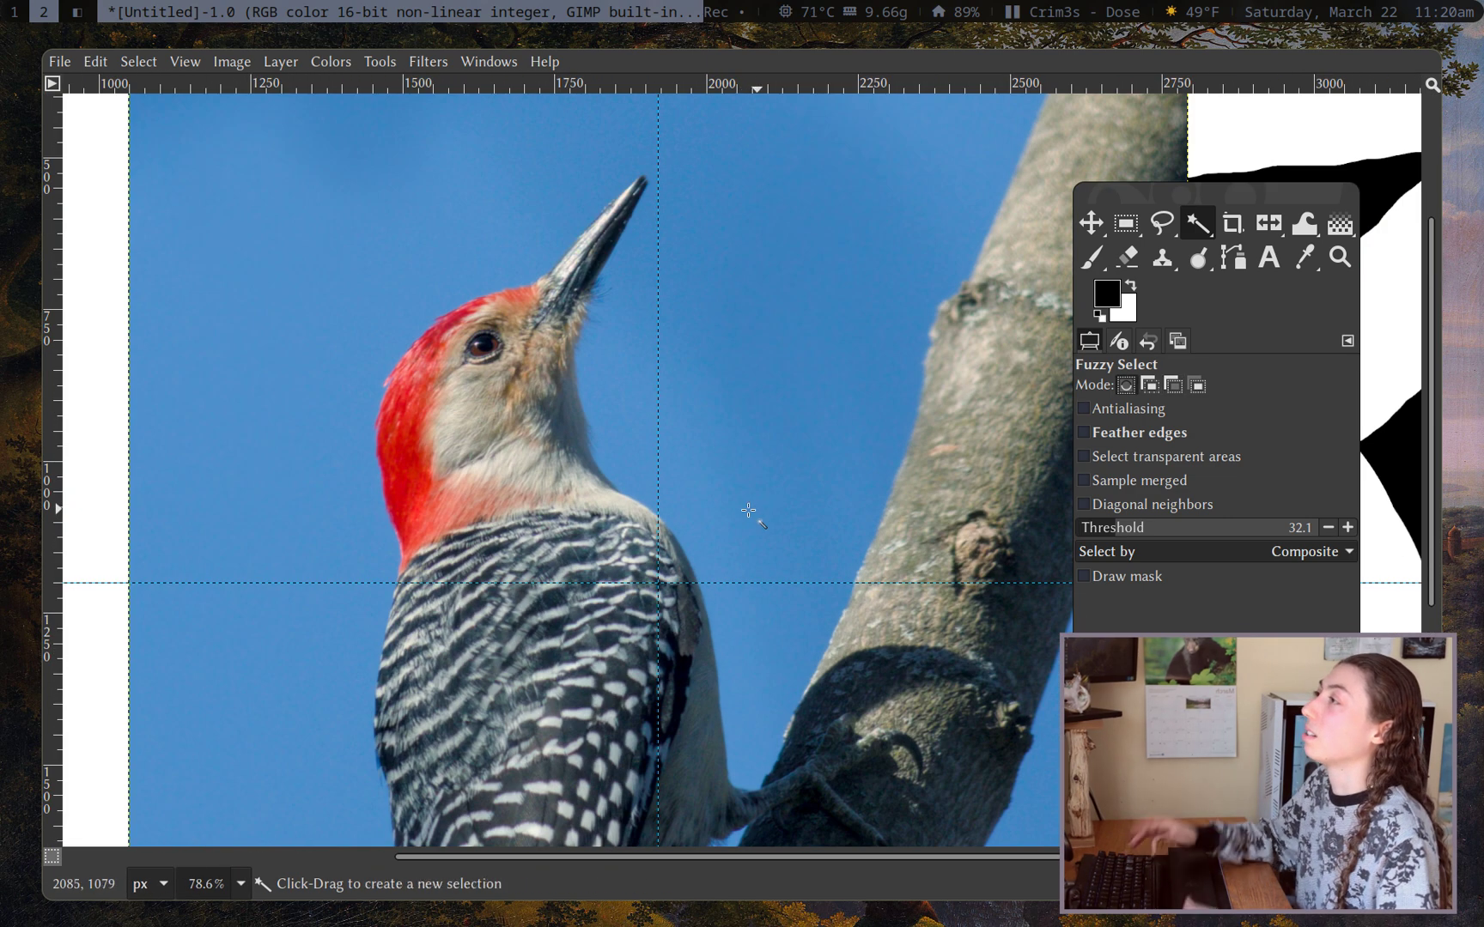